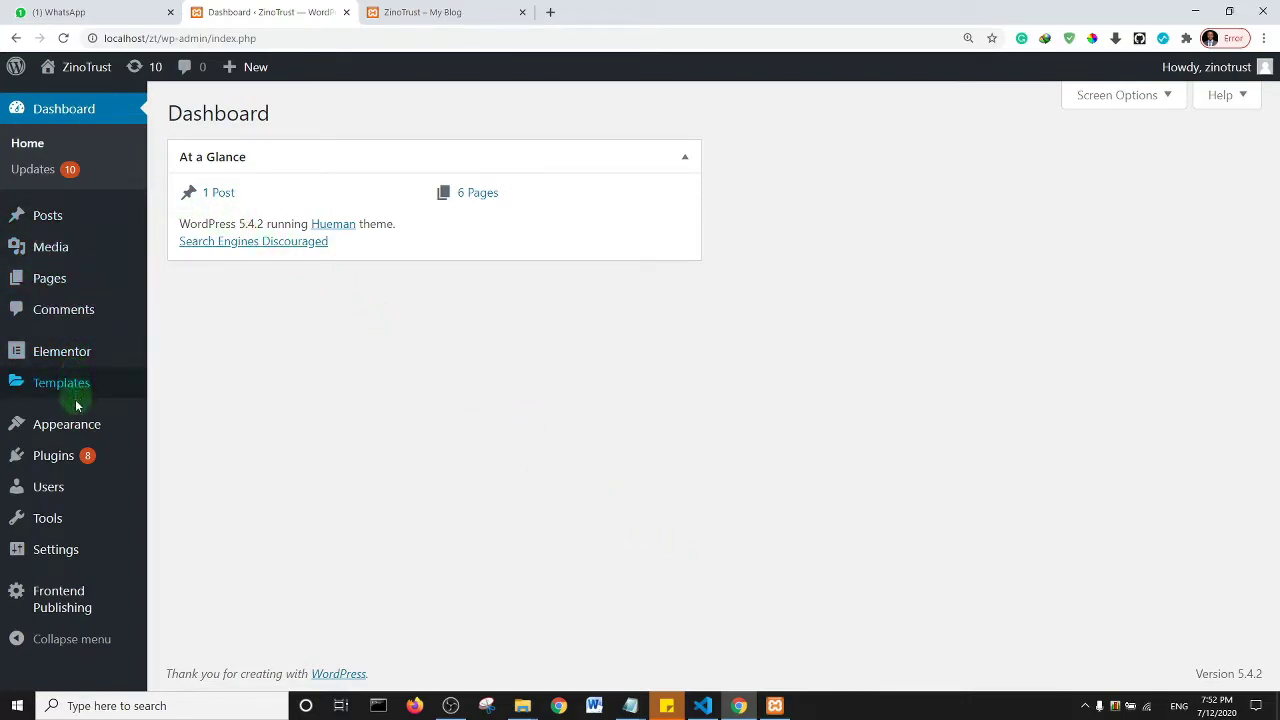
# - Search the directory of new plugins for "frontend publishing"
pyautogui.moveTo(123, 452)
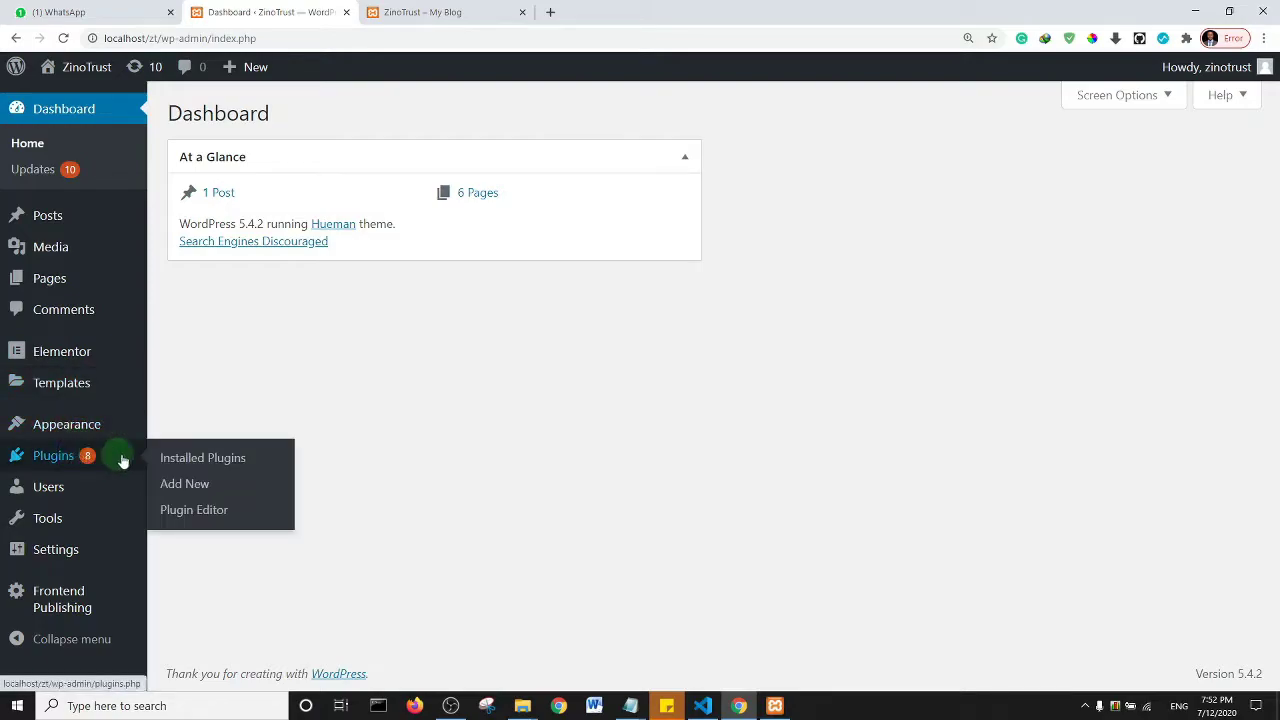
pyautogui.click(186, 484)
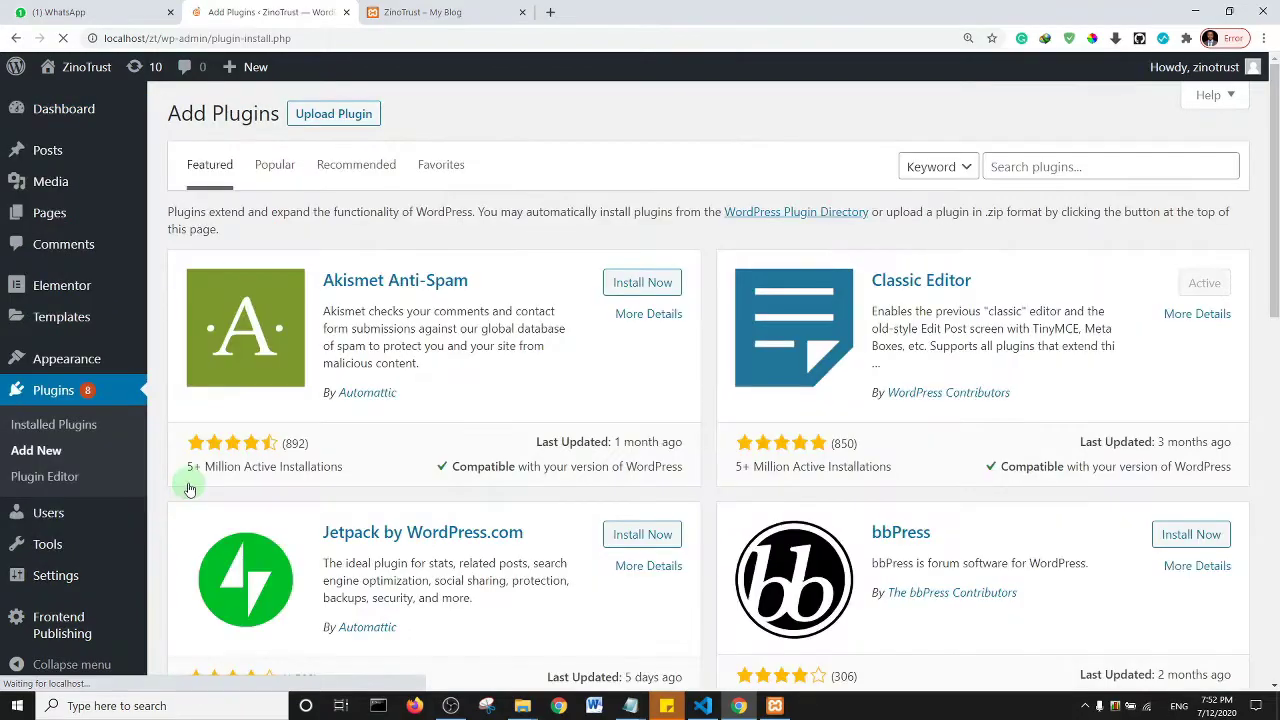
pyautogui.click(1015, 167)
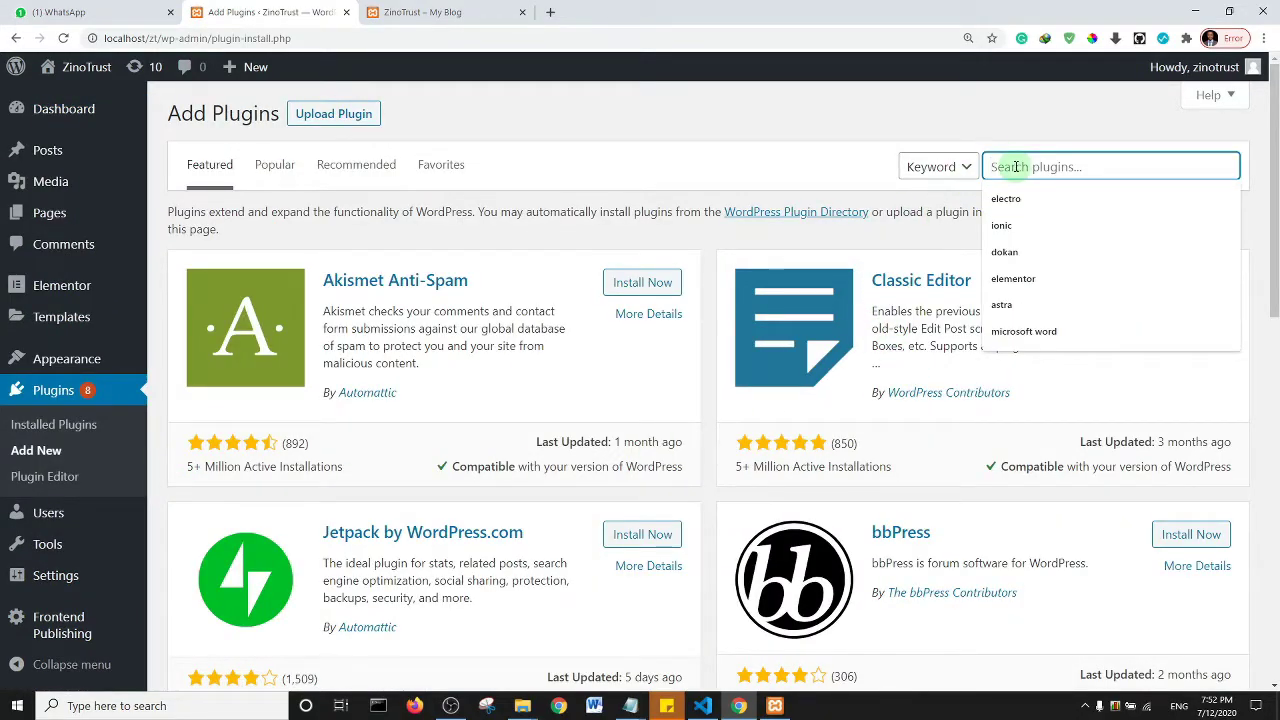
pyautogui.write('fr')
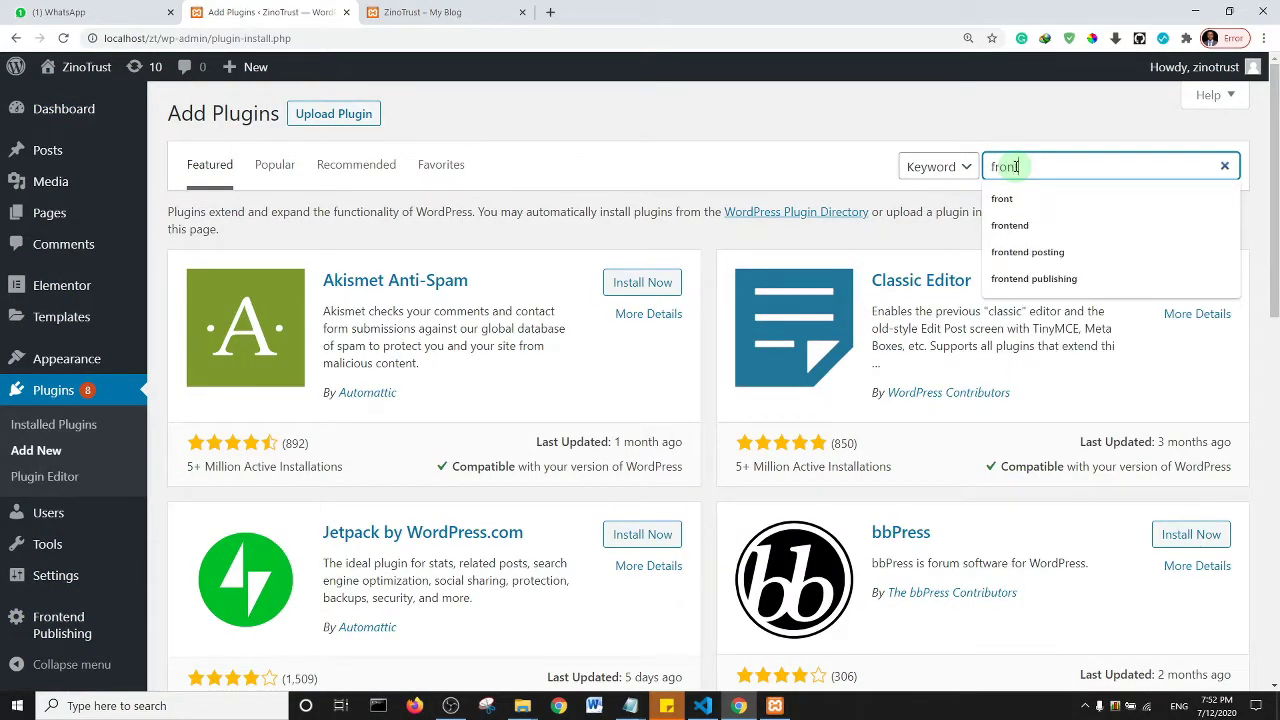
pyautogui.write('on')
pyautogui.click(1020, 198)
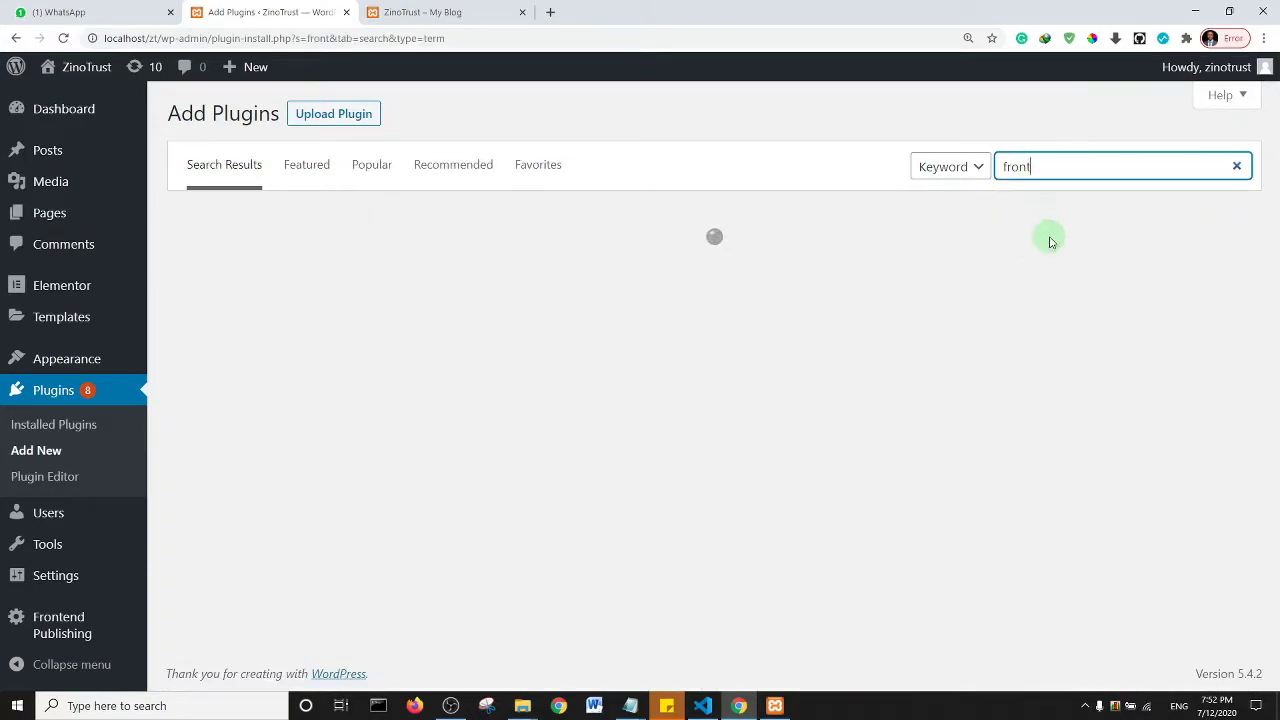
pyautogui.write('end publishing')
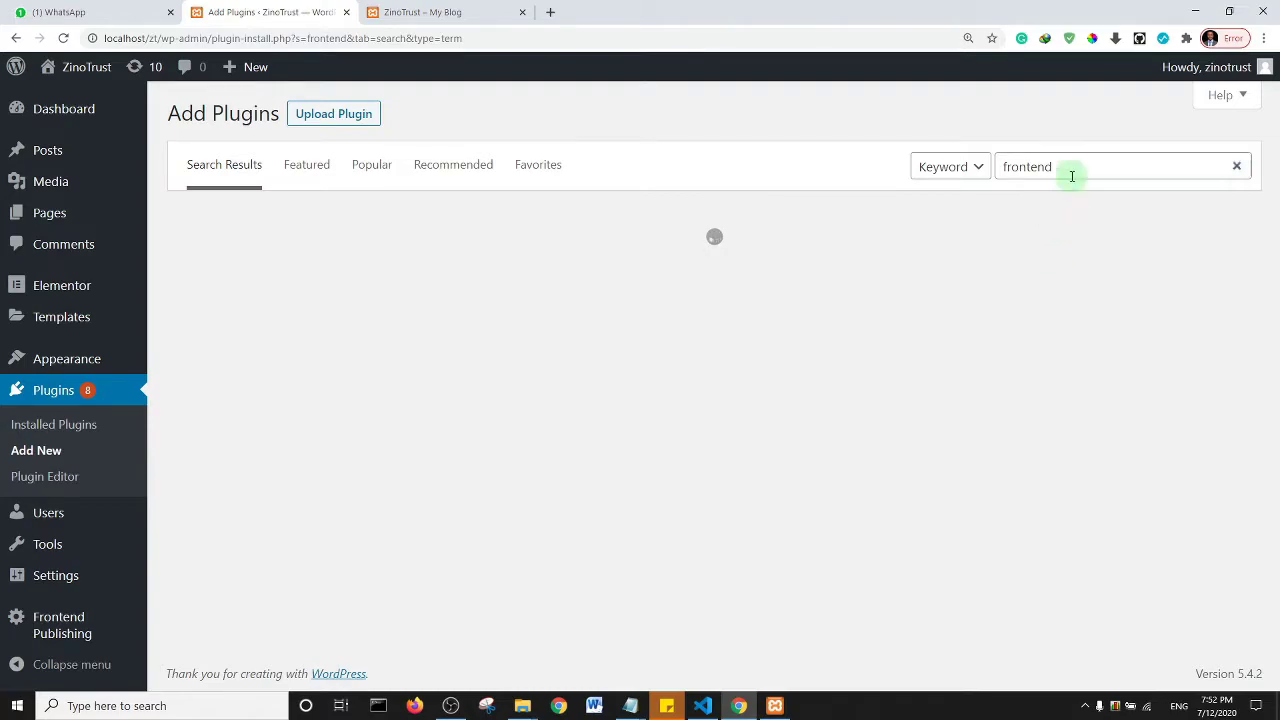
pyautogui.click(1072, 177)
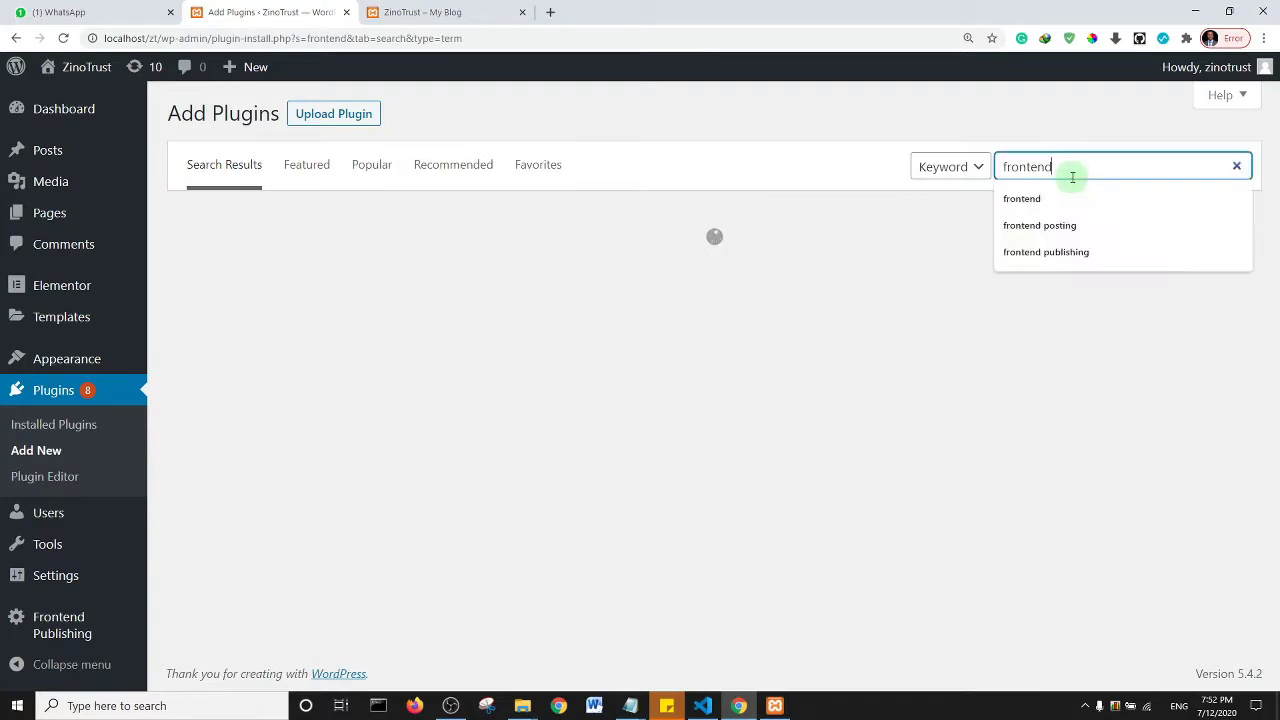
pyautogui.click(1072, 252)
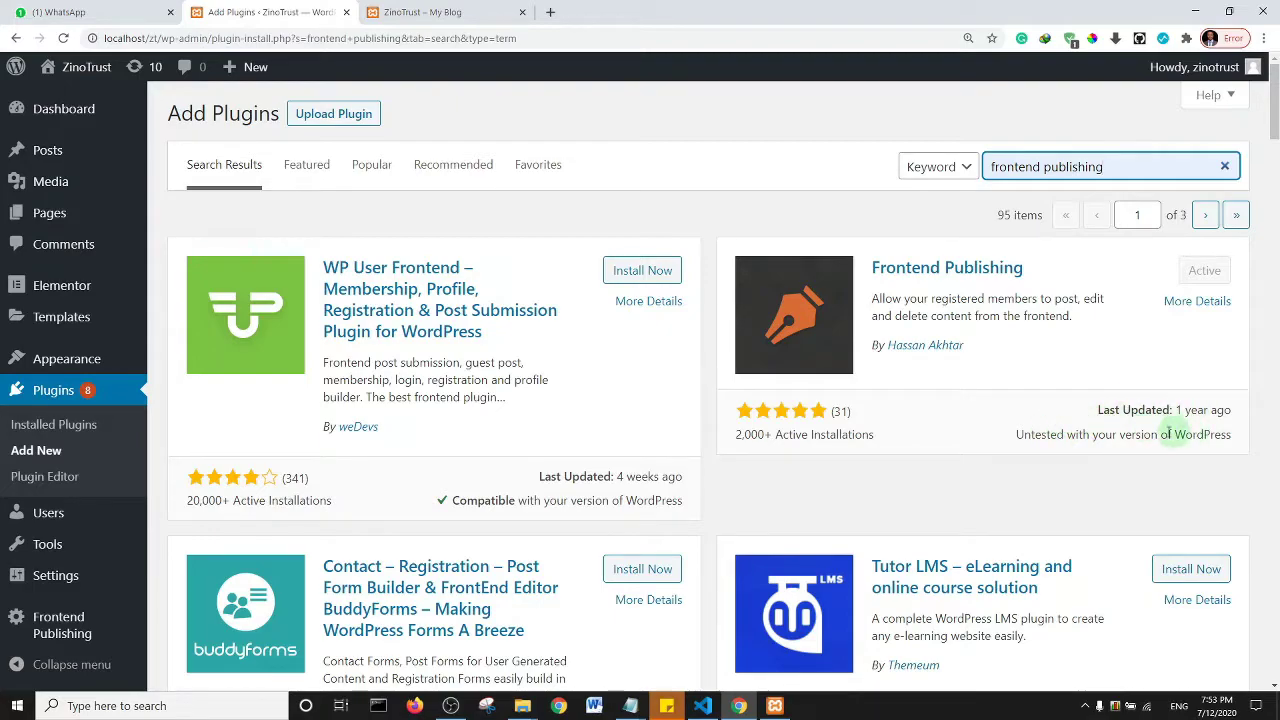
# - Search Google for "frontend publishing pro" in a new browser tab
pyautogui.click(550, 13)
pyautogui.click(565, 36)
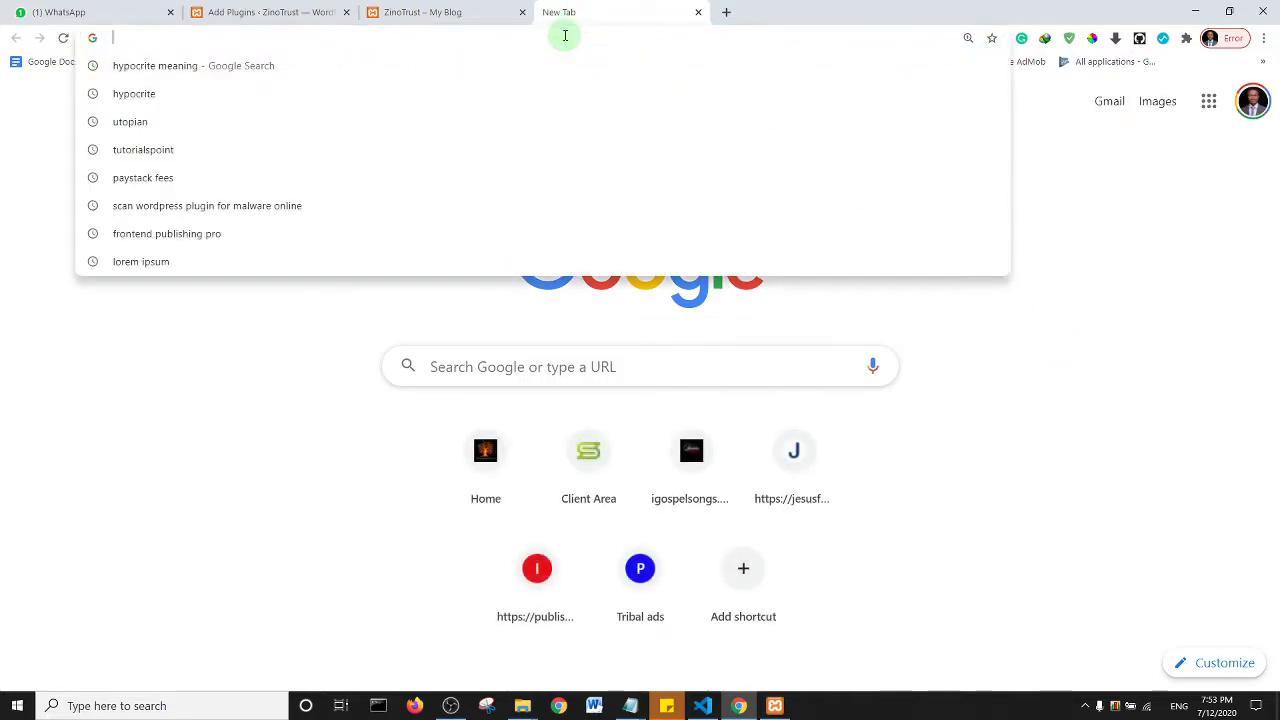
pyautogui.write('fro')
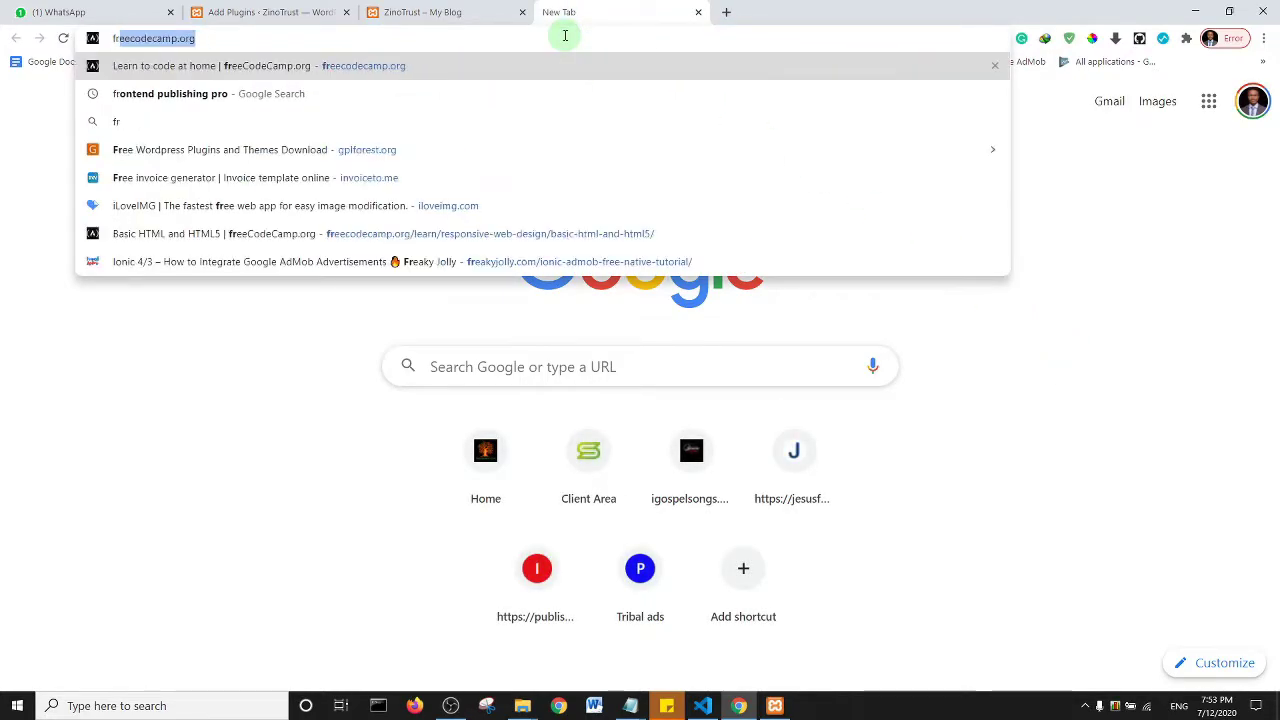
pyautogui.press('Right')
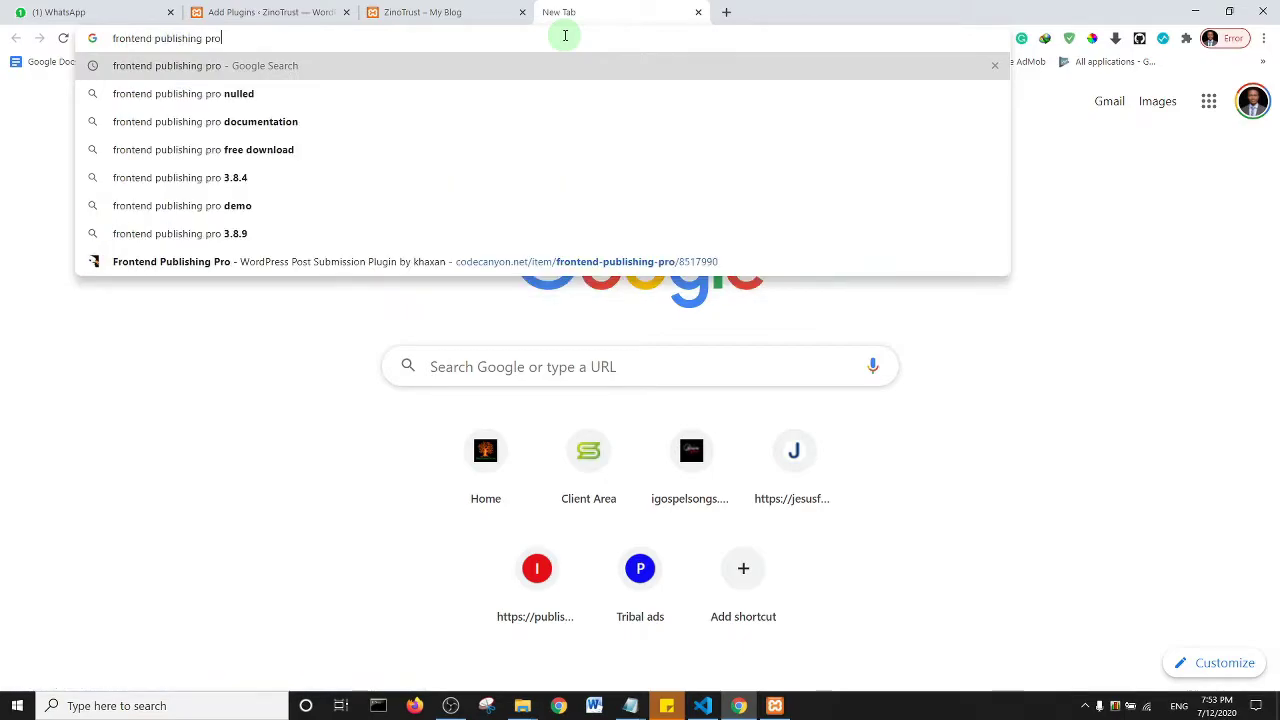
pyautogui.press('Return')
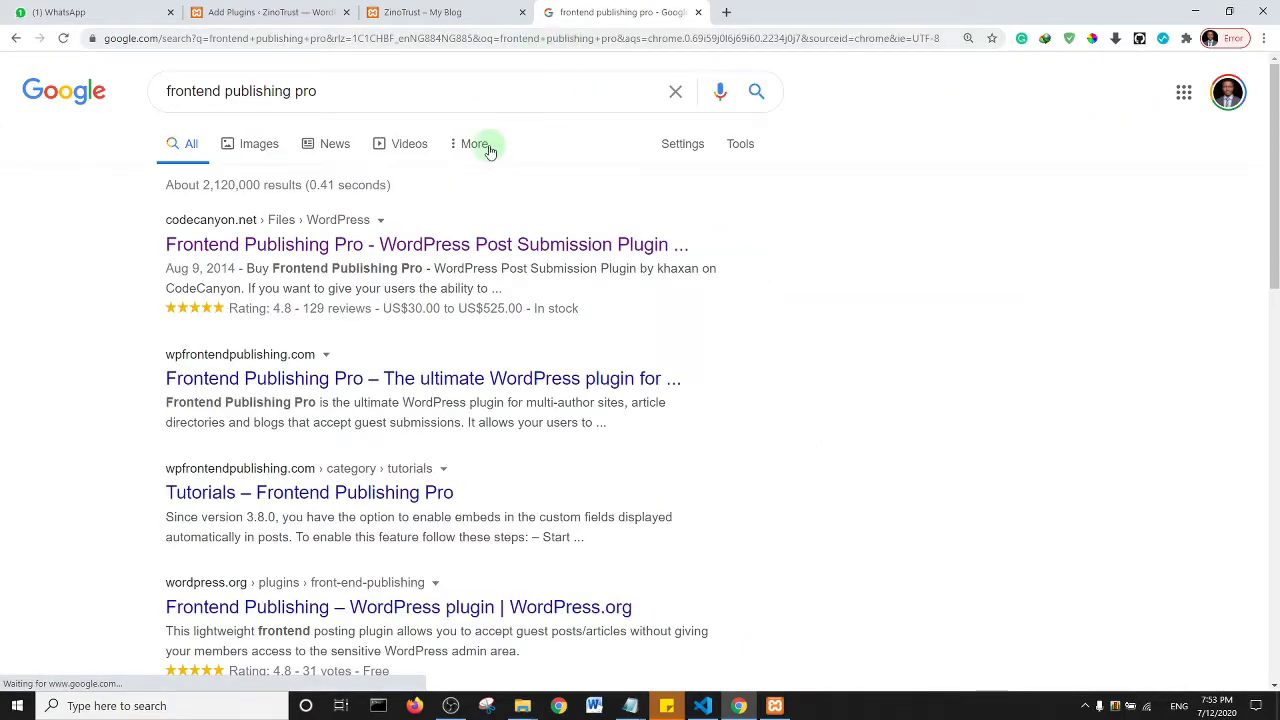
# - Open the CodeCanyon result for Frontend Publishing Pro in a separate tab and examine its feature and pricing details
pyautogui.keyDown('ctrl'); pyautogui.click(328, 246); pyautogui.keyUp('ctrl')
pyautogui.click(778, 14)
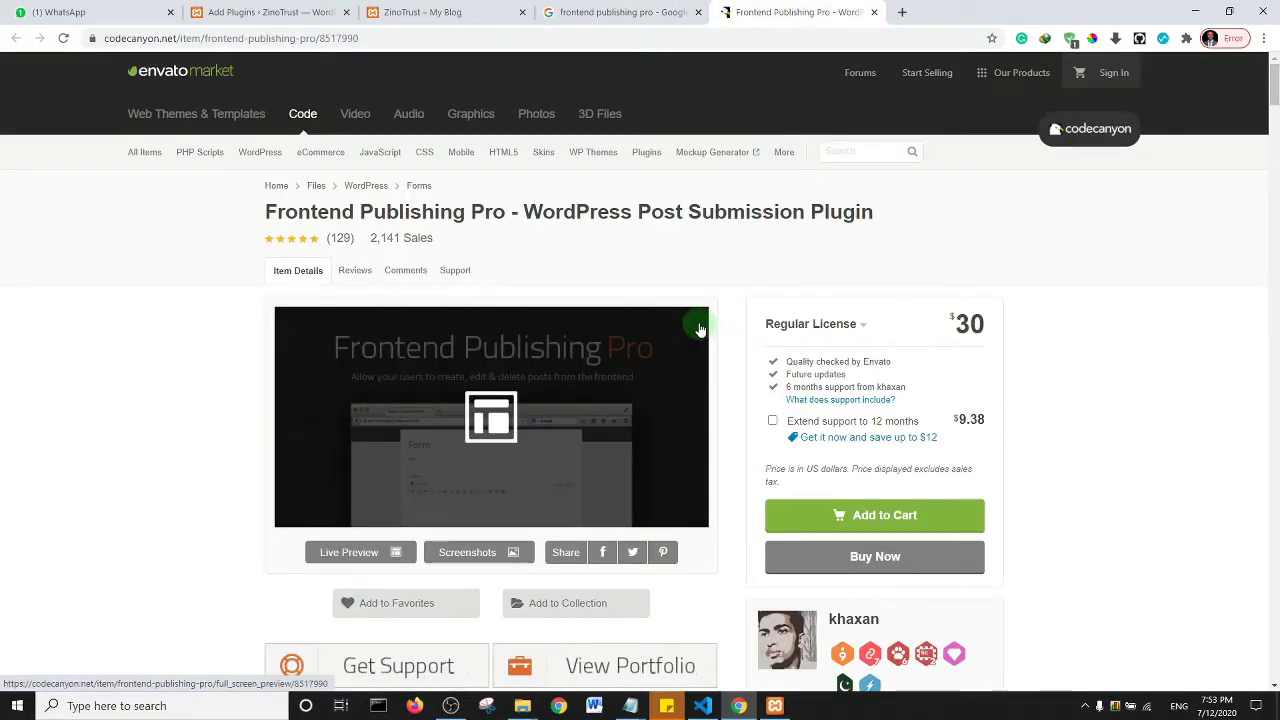
pyautogui.moveTo(1274, 86); pyautogui.dragTo(1274, 143)
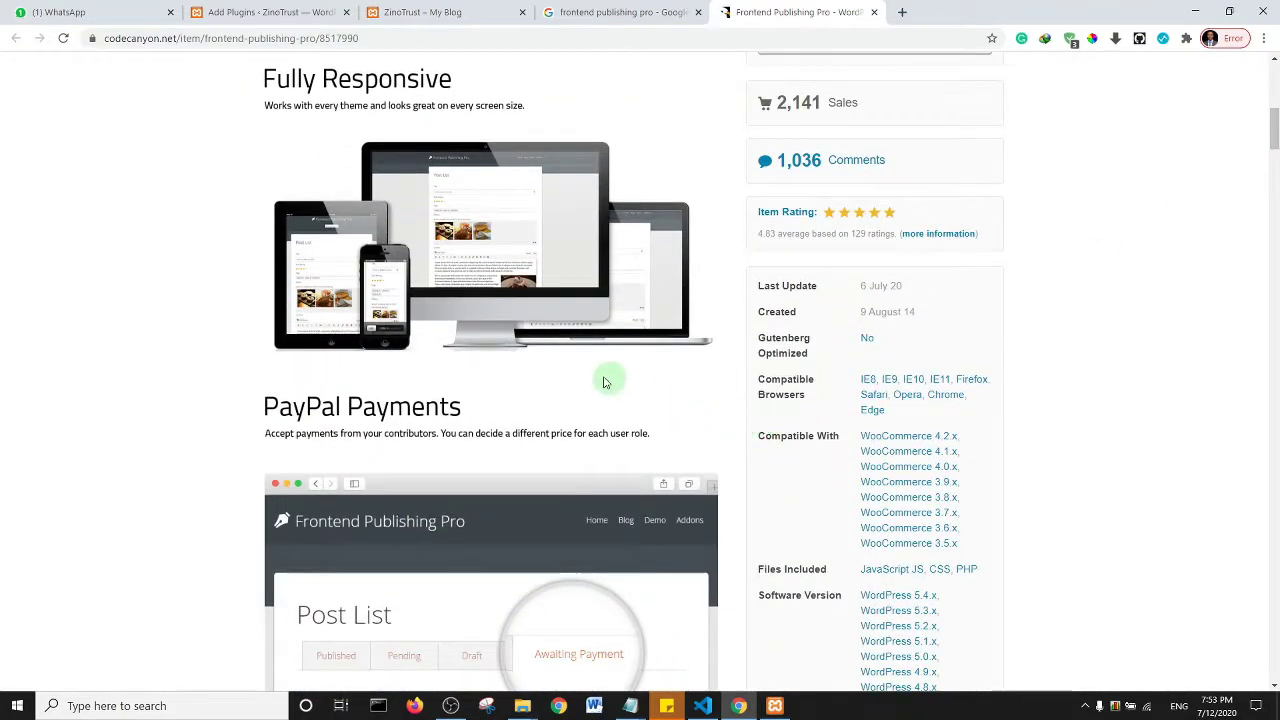
pyautogui.scroll(-4, 524, 373)
pyautogui.scroll(10, 518, 372)
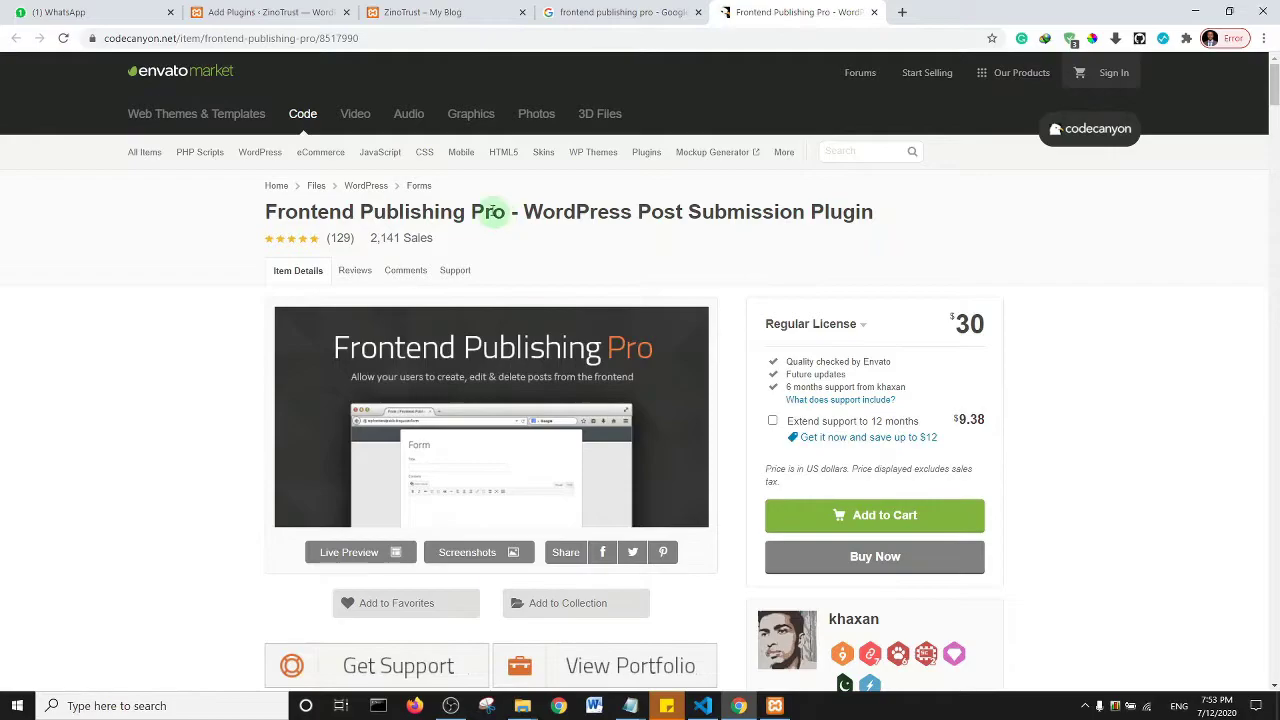
# - Return to the WordPress admin, open two new page editors and publish the first page with the title "Add Post"
pyautogui.click(322, 8)
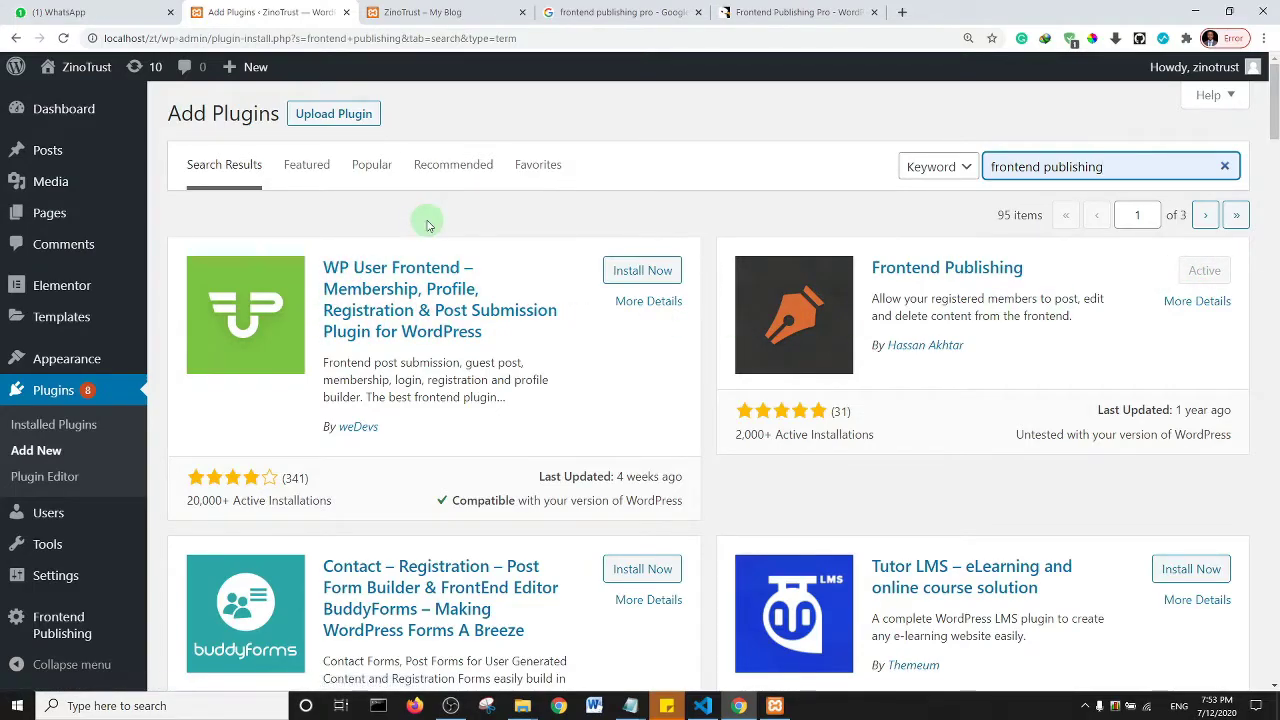
pyautogui.moveTo(45, 215)
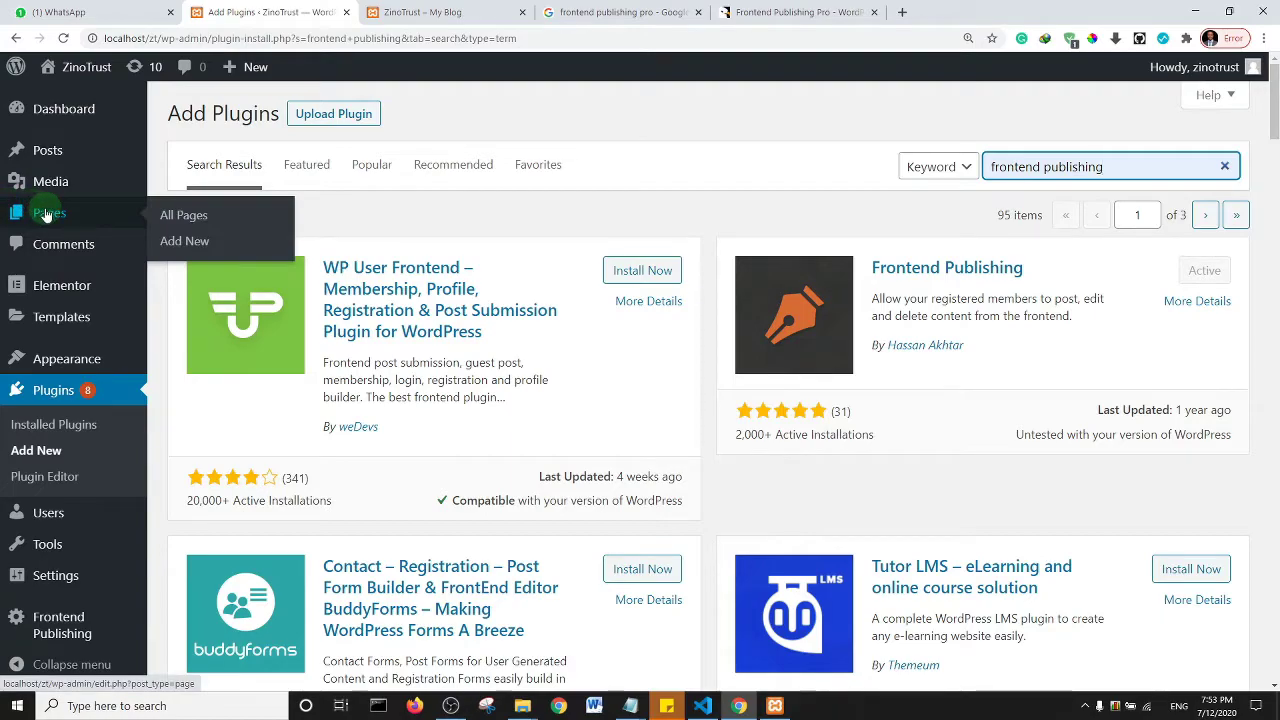
pyautogui.middleClick(193, 243)
pyautogui.middleClick(193, 243)
pyautogui.click(373, 10)
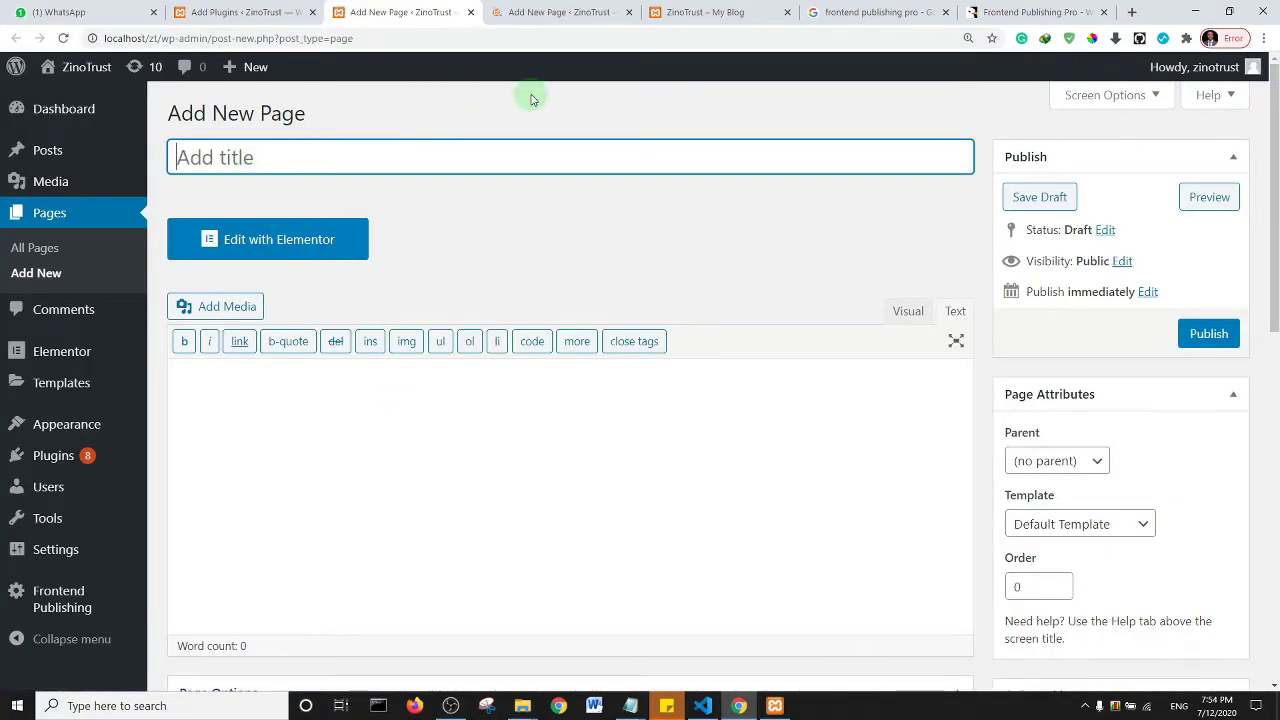
pyautogui.write('Add Post')
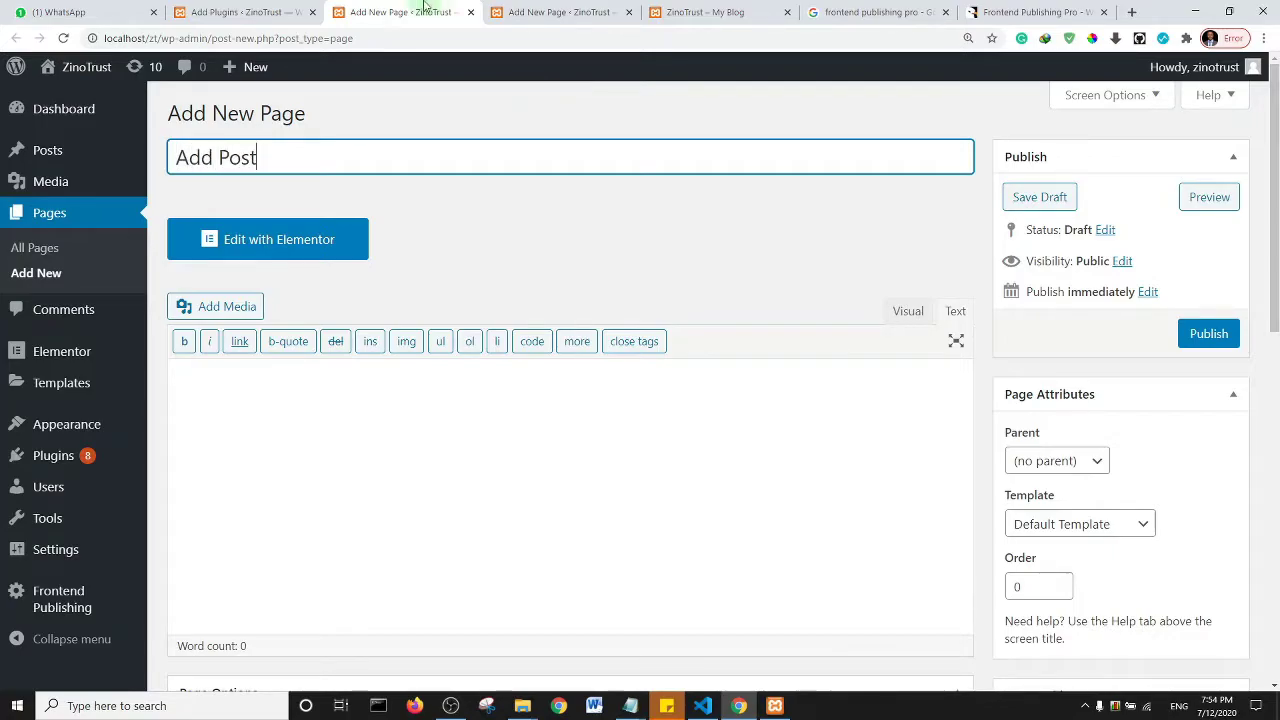
pyautogui.click(1226, 335)
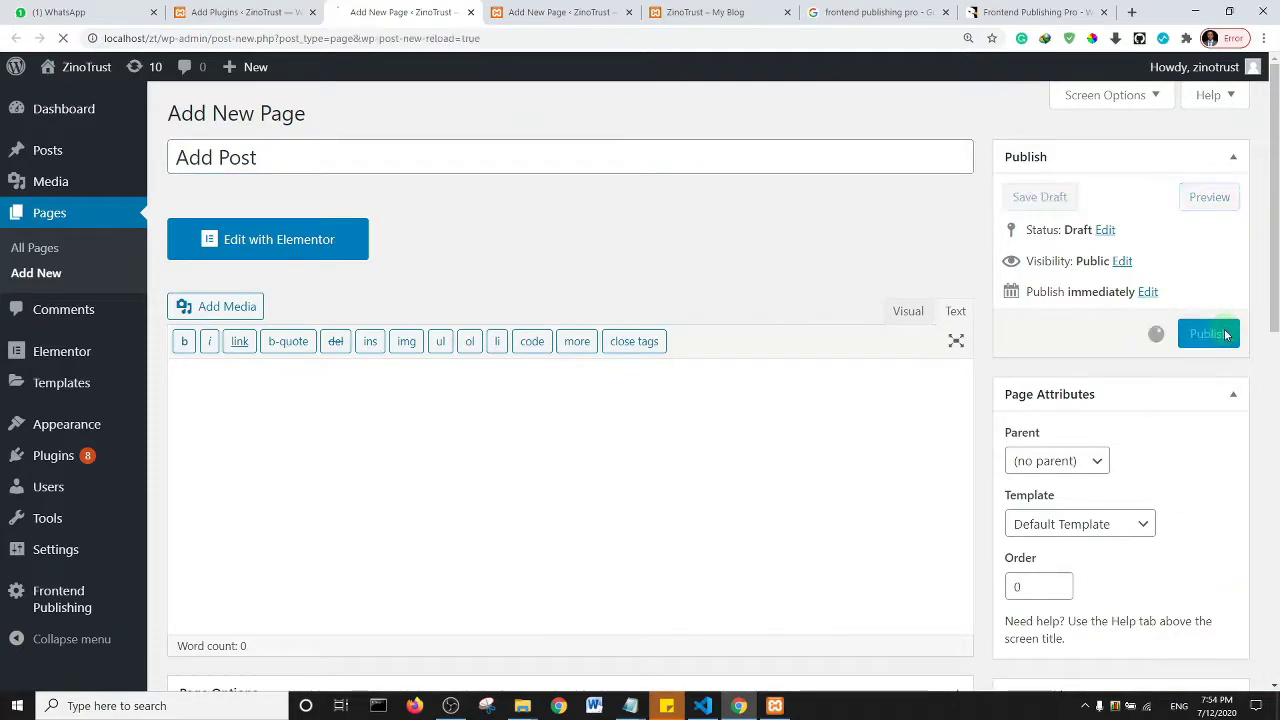
# - Publish the second new page with the title "Edit Posts" and check both published pages
pyautogui.click(560, 12)
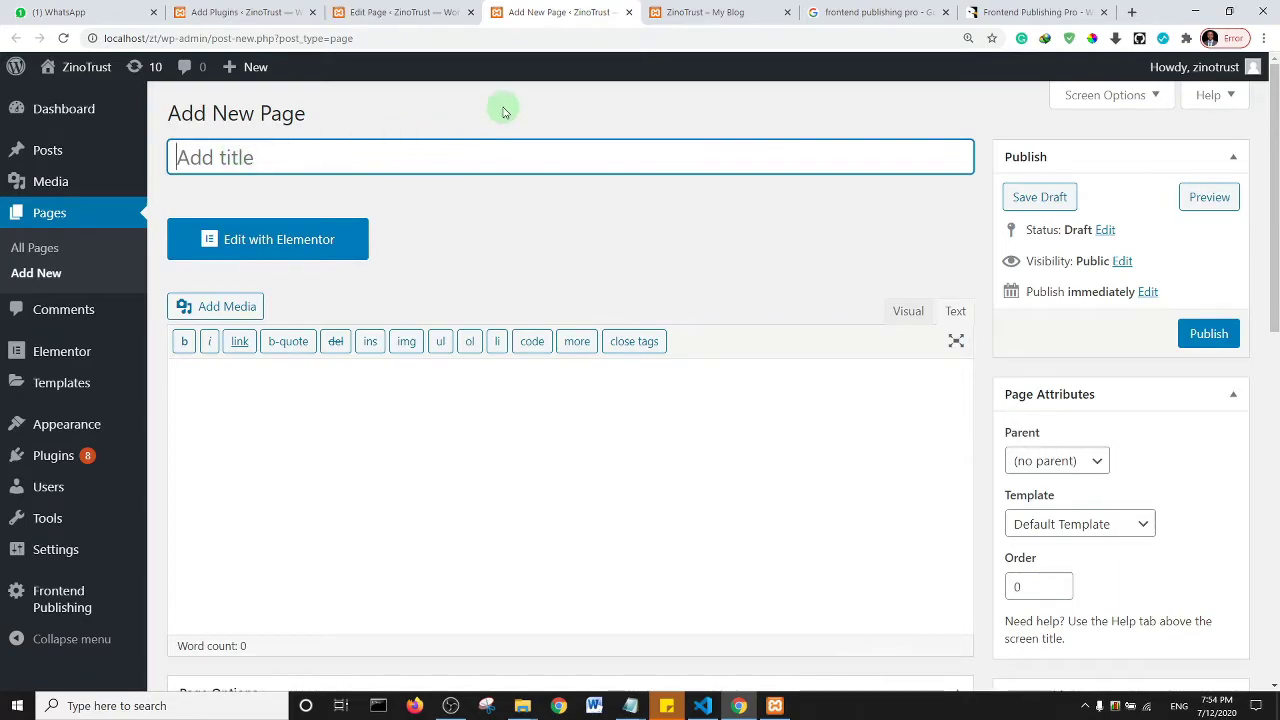
pyautogui.write('Edit Posts')
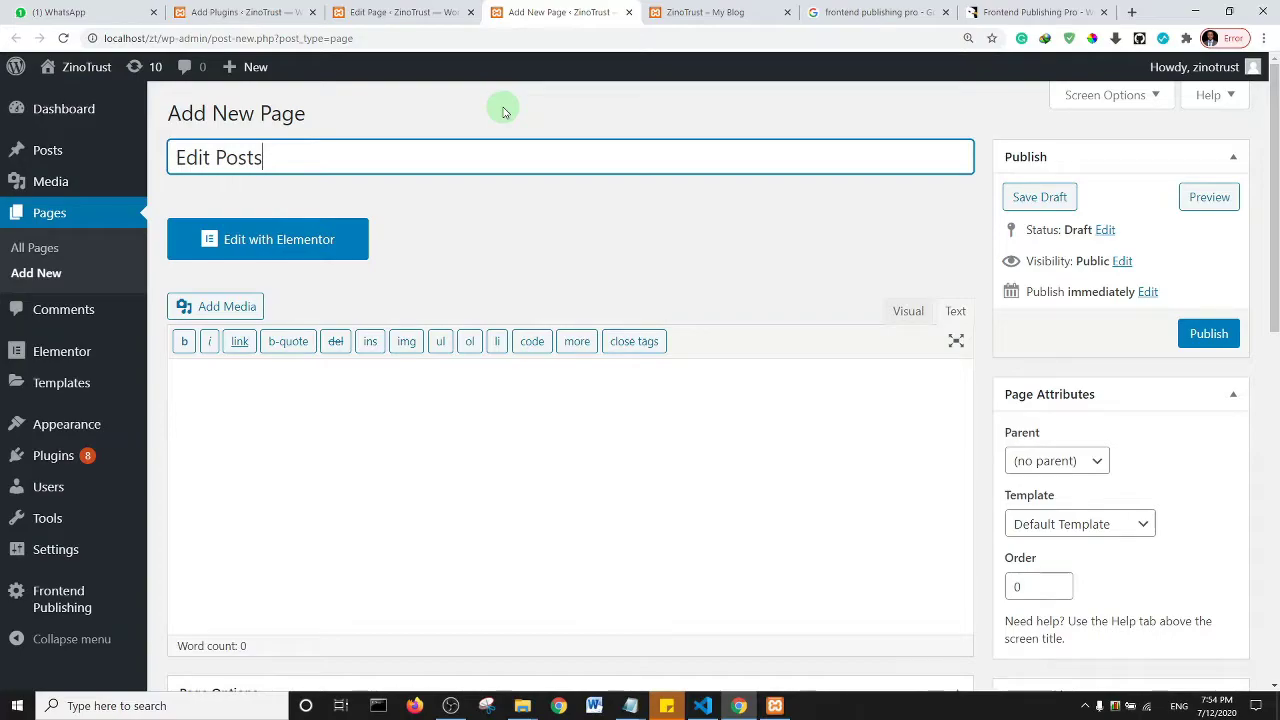
pyautogui.click(1208, 333)
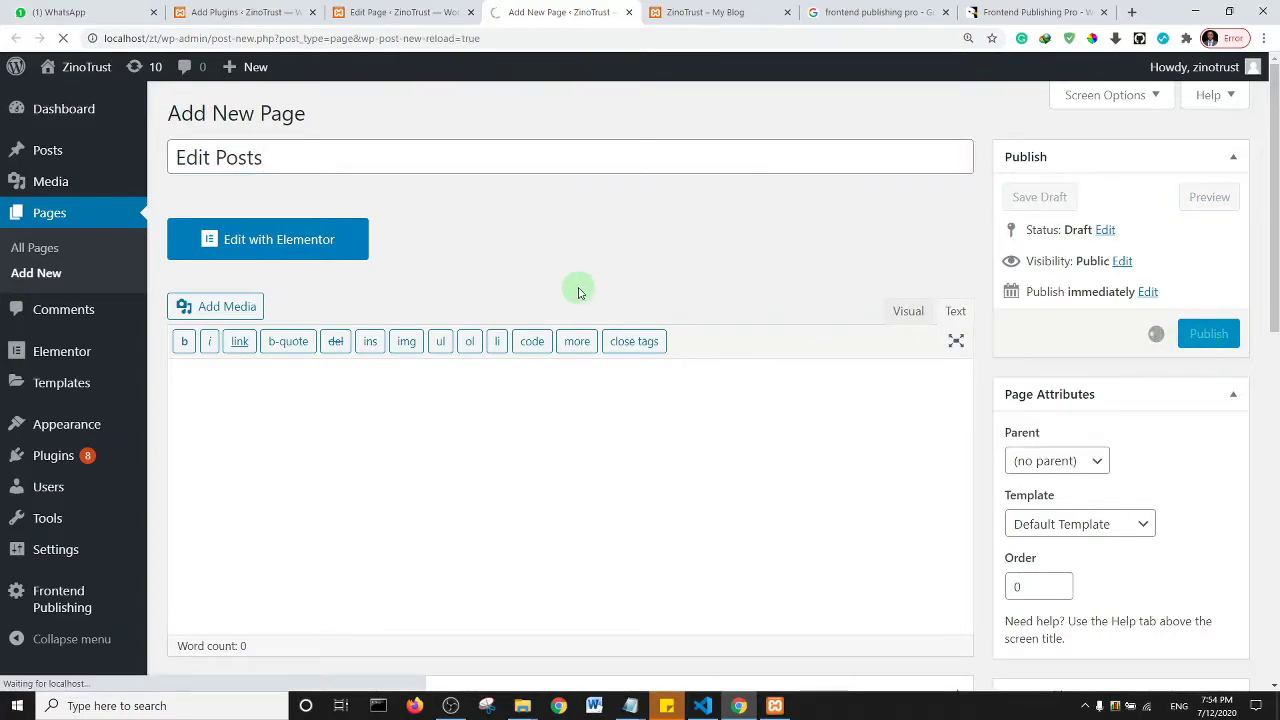
pyautogui.click(390, 10)
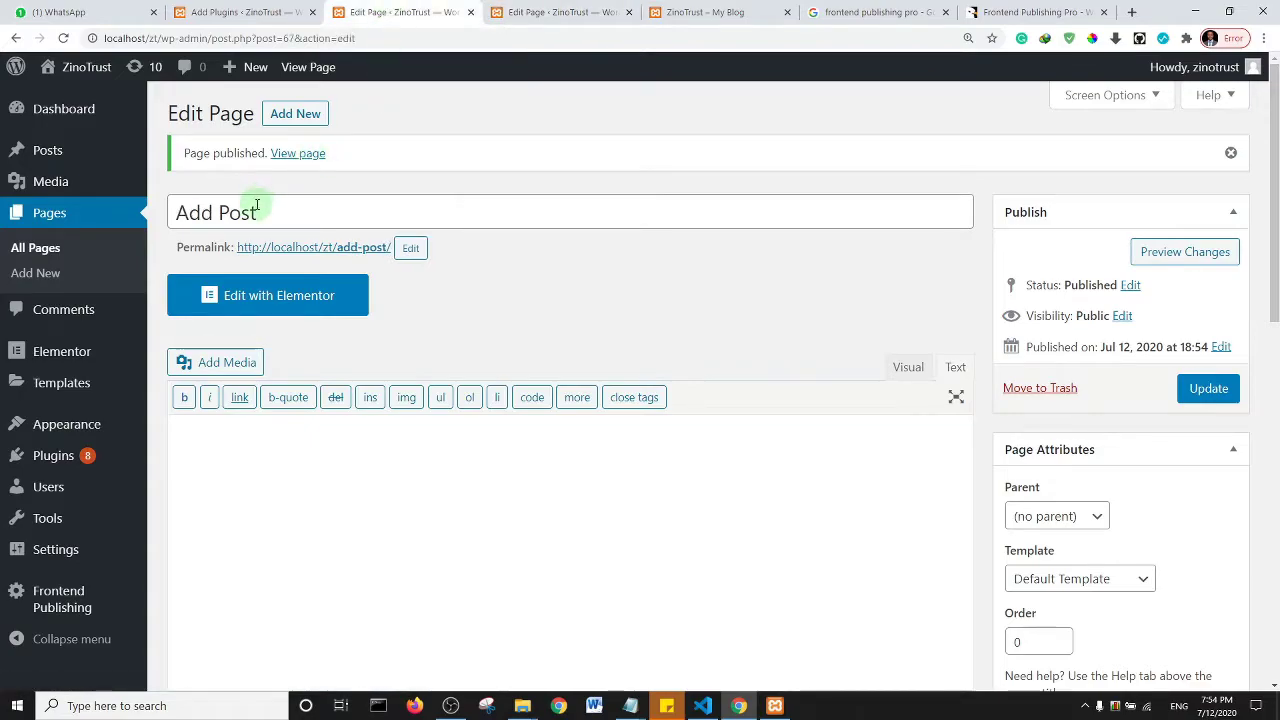
pyautogui.click(590, 8)
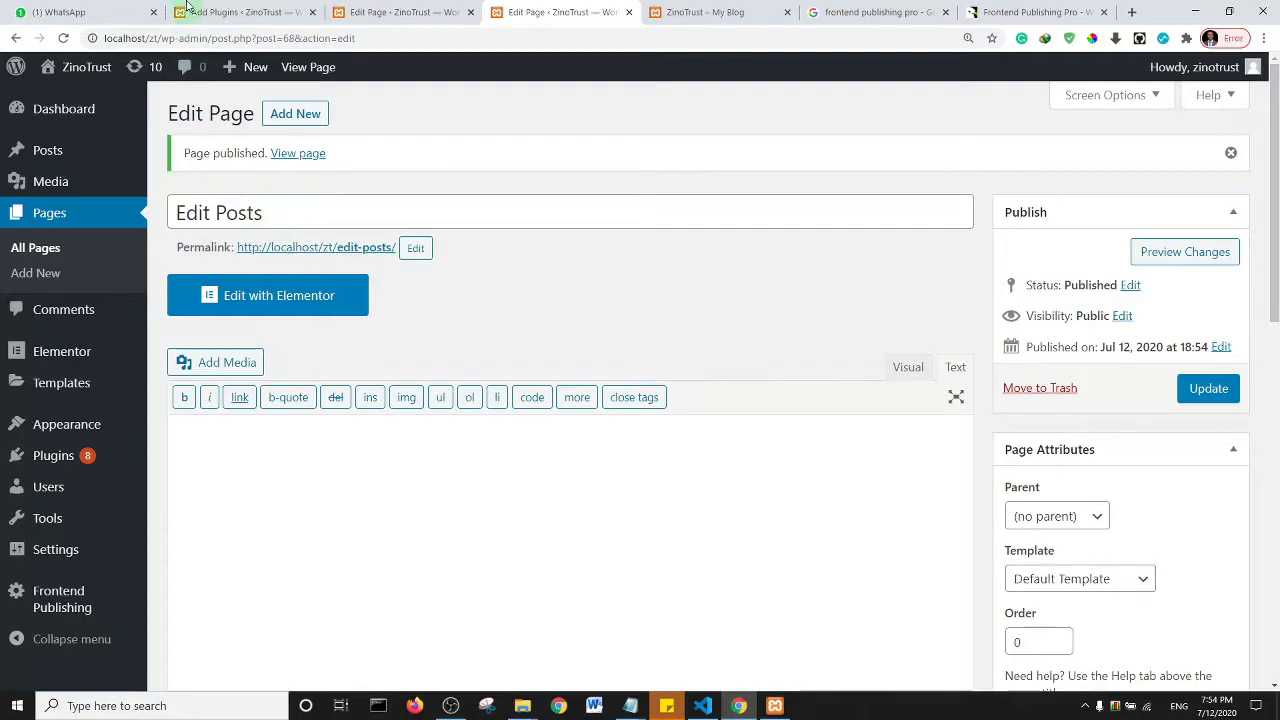
# - Return to the plugin search page and open the settings of the Frontend Publishing plugin
pyautogui.click(226, 10)
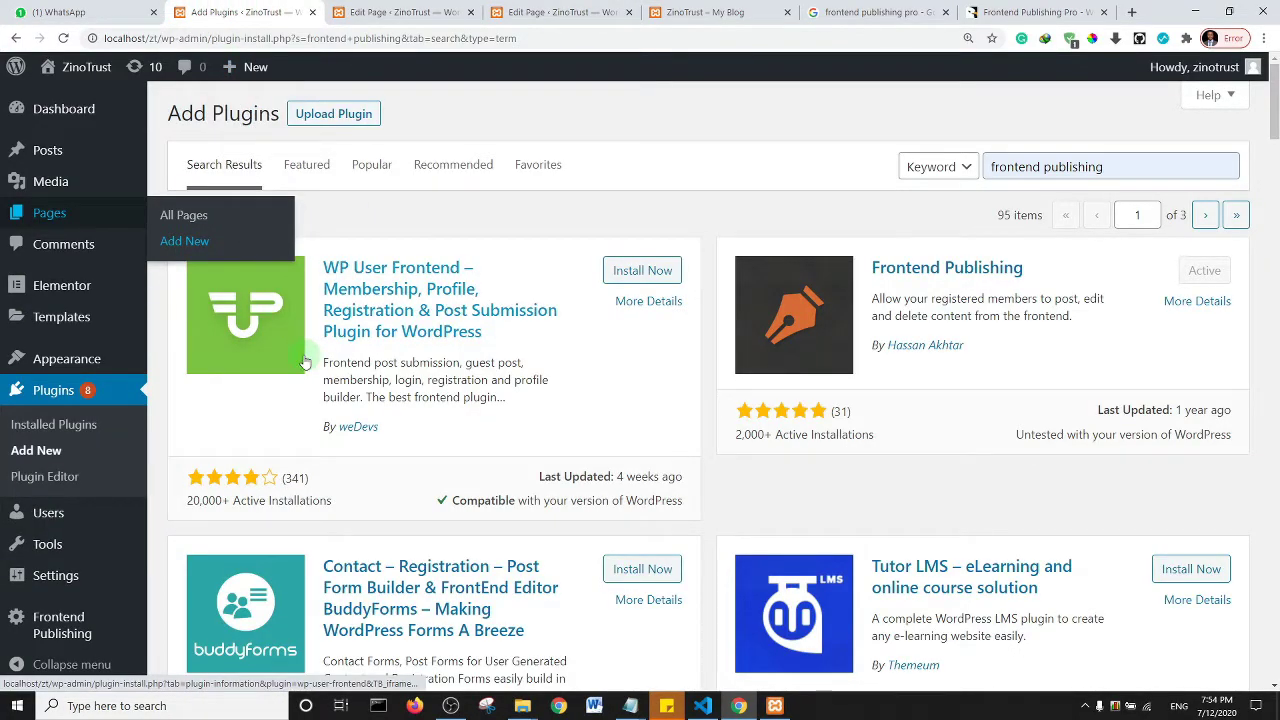
pyautogui.scroll(-13, 125, 345)
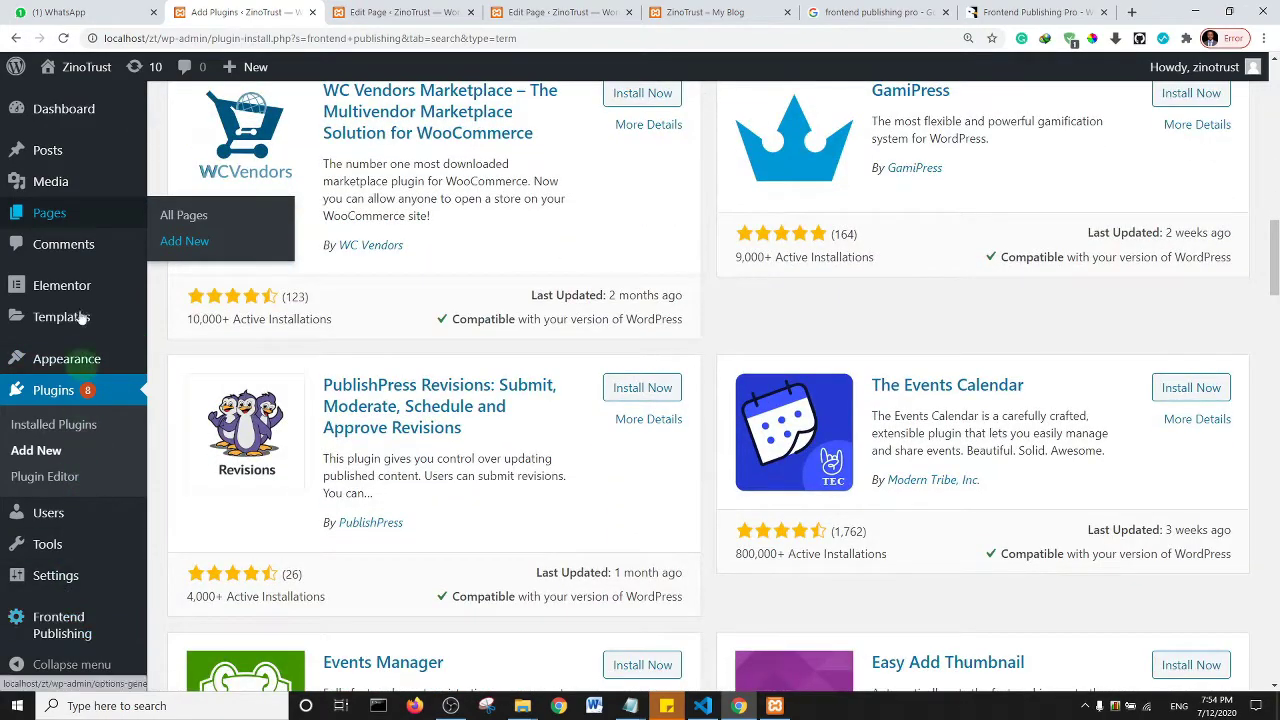
pyautogui.click(58, 632)
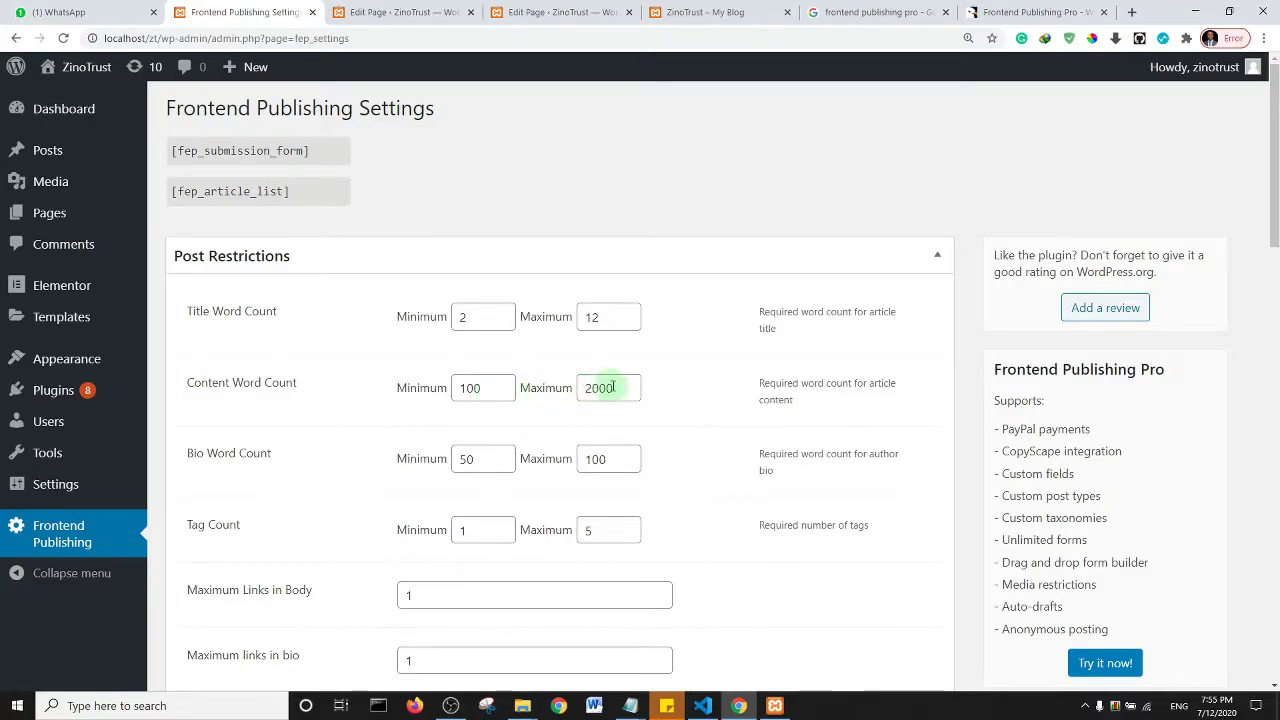
# - Try making the featured image required in the Post Restrictions settings
pyautogui.moveTo(1270, 205); pyautogui.dragTo(1277, 294)
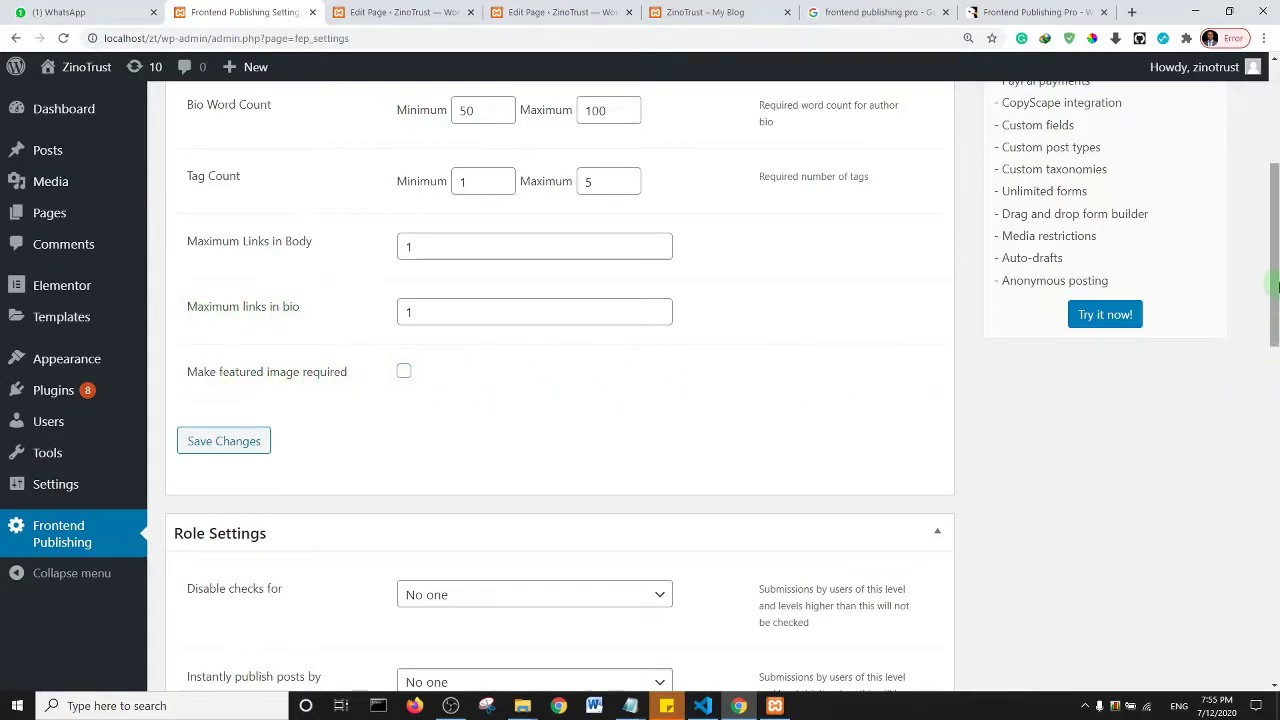
pyautogui.click(403, 372)
pyautogui.click(404, 373)
# - Set the role allowed to instantly publish posts to Administrator in the Role Settings
pyautogui.moveTo(1277, 282); pyautogui.dragTo(1277, 391)
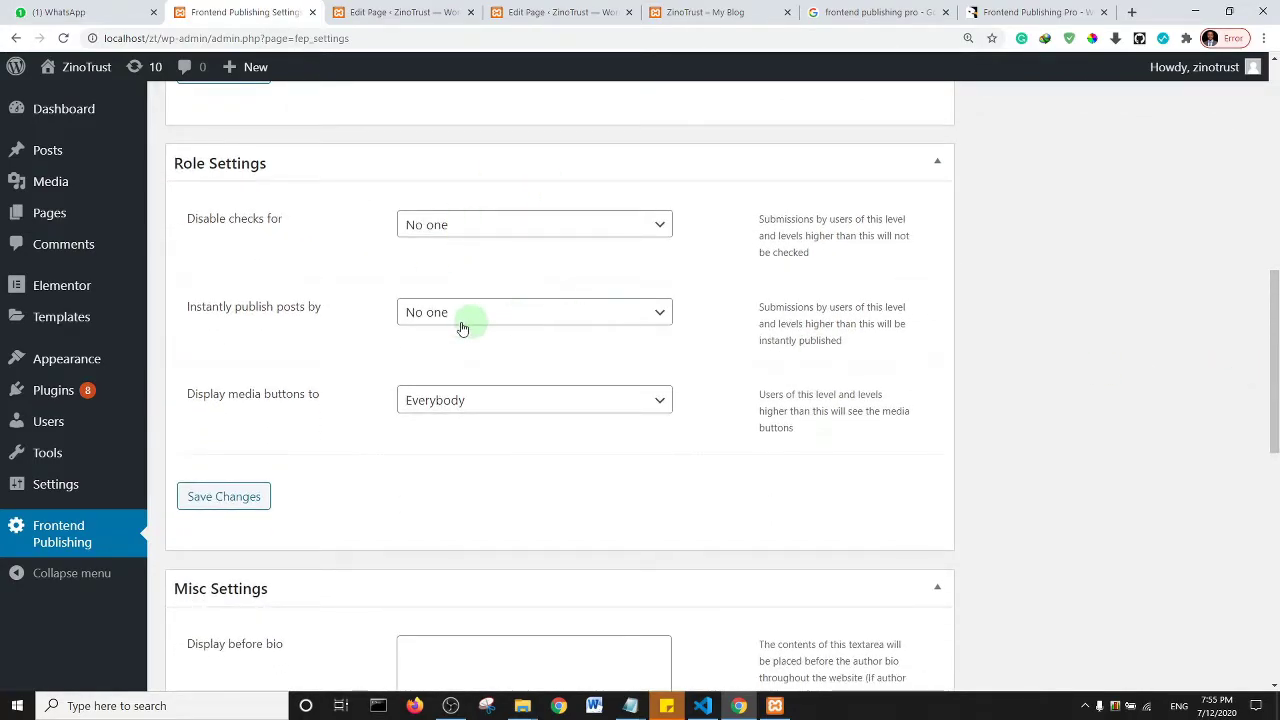
pyautogui.click(517, 318)
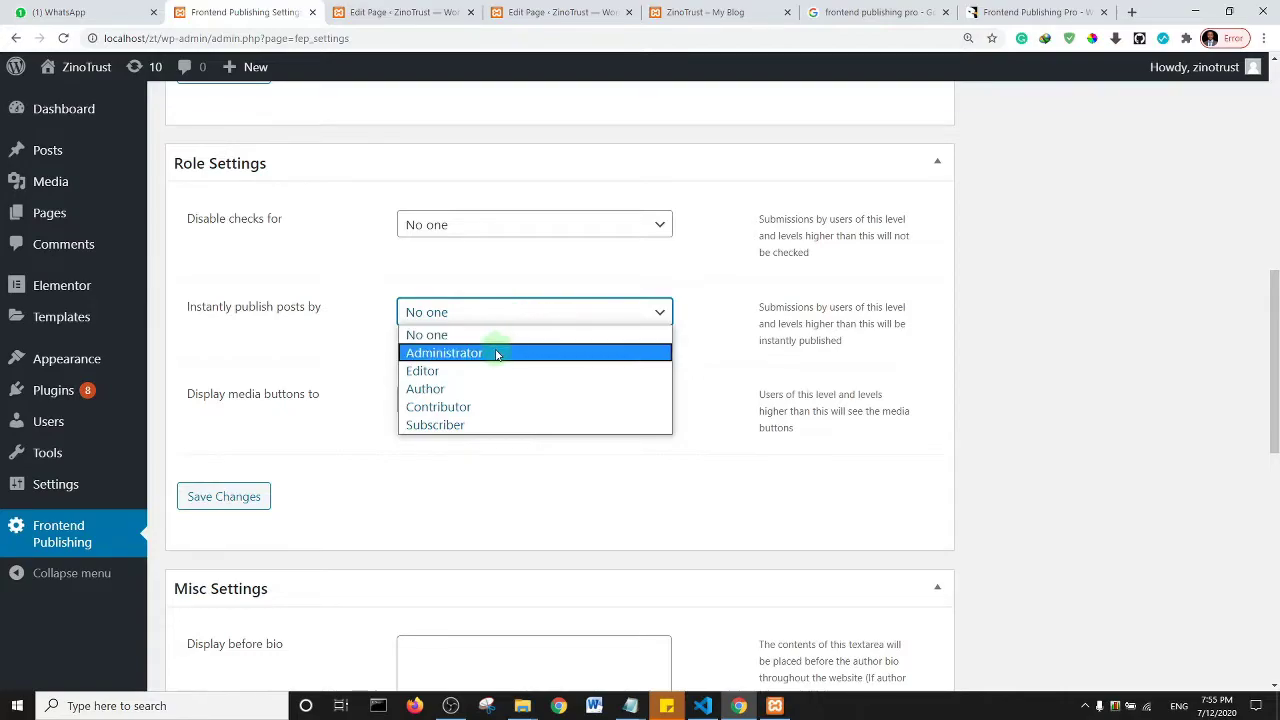
pyautogui.click(497, 355)
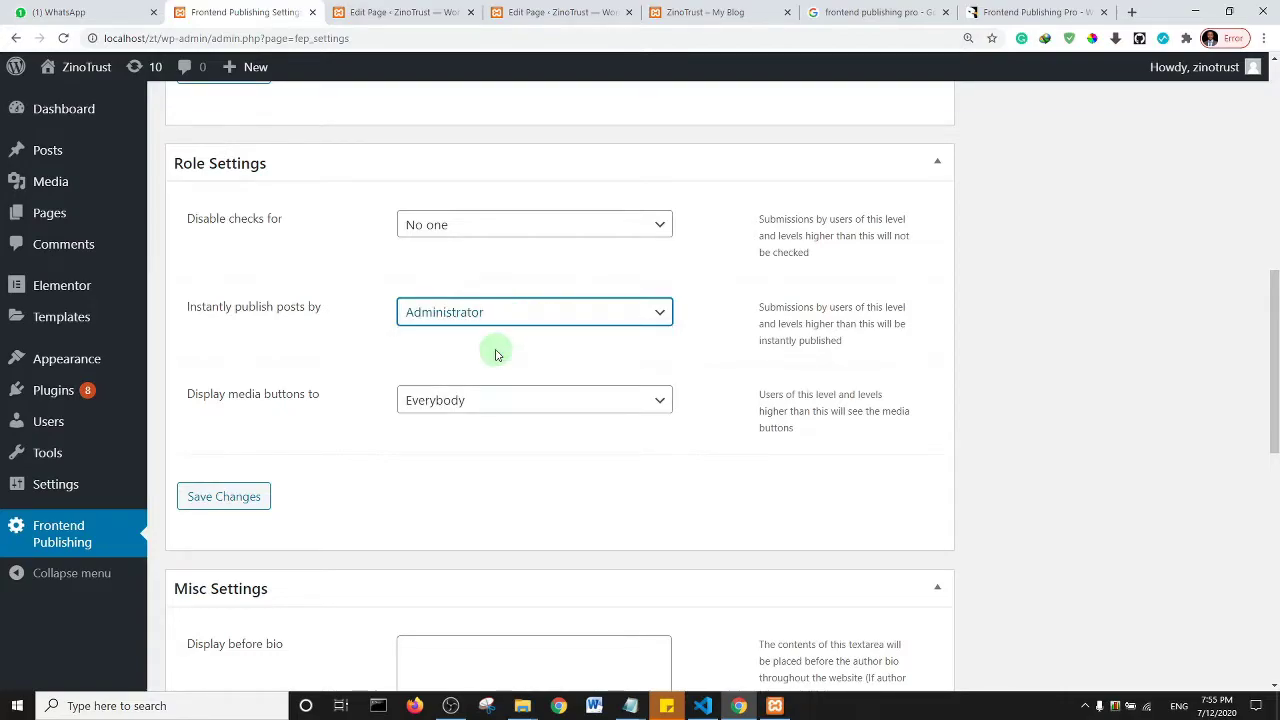
pyautogui.click(500, 320)
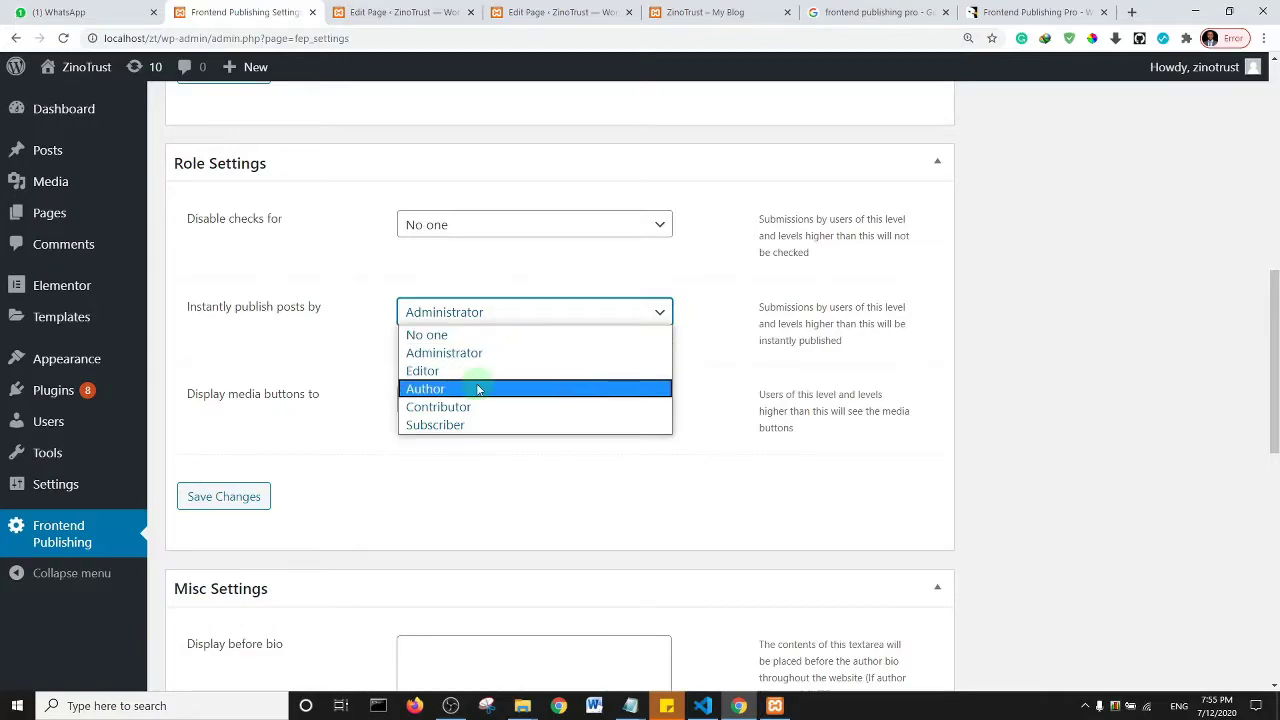
pyautogui.click(372, 350)
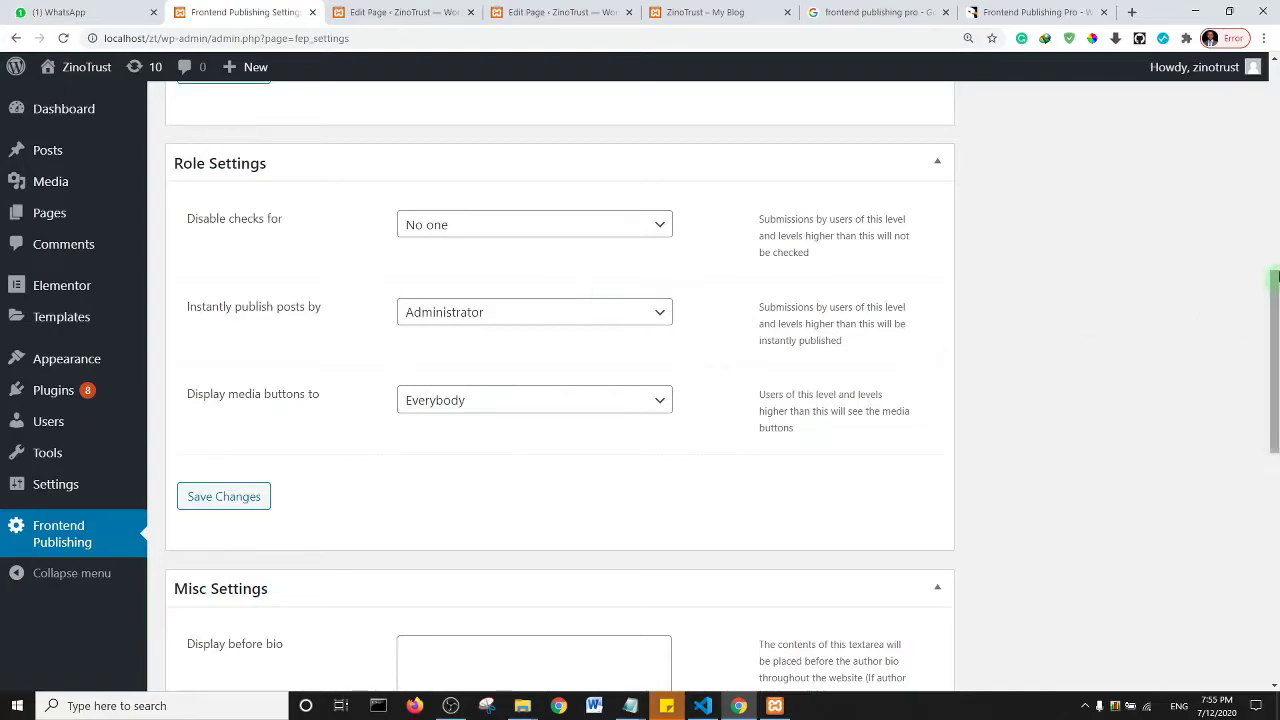
# - Review the remaining Frontend Publishing options, including the Misc Settings, and save the plugin settings
pyautogui.moveTo(1275, 308); pyautogui.dragTo(1275, 440)
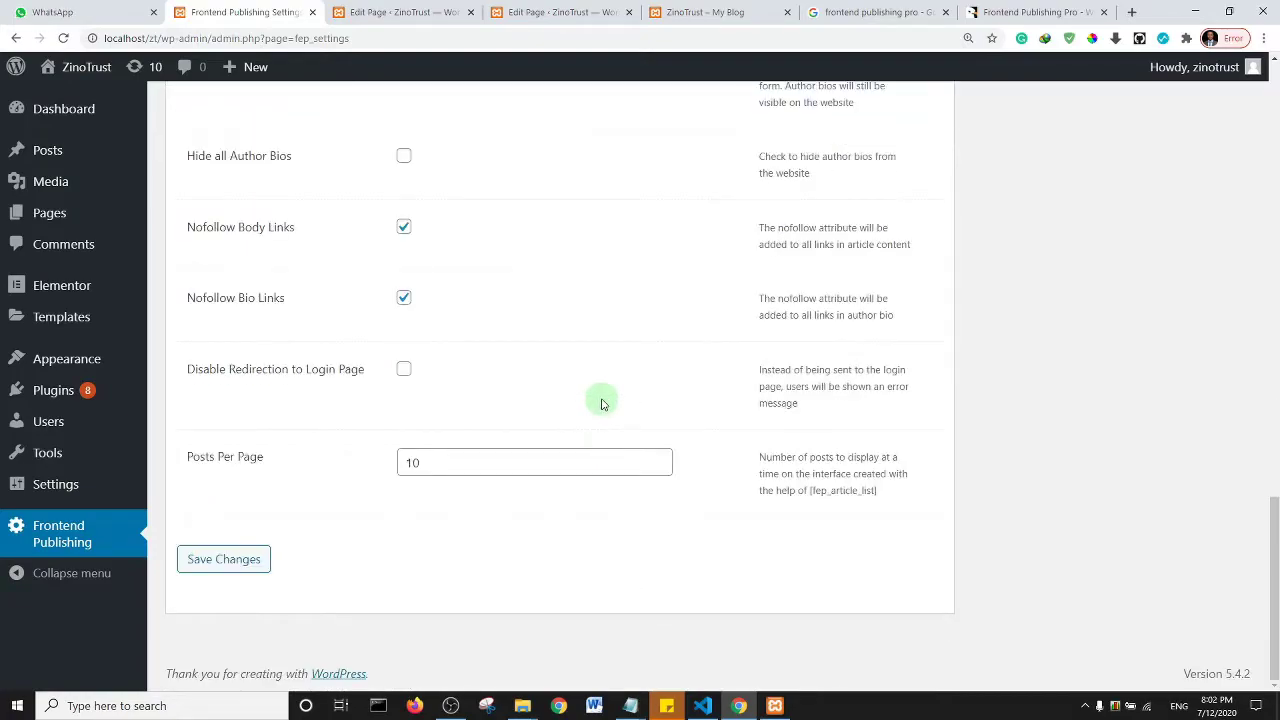
pyautogui.scroll(12, 600, 410)
pyautogui.scroll(2, 602, 400)
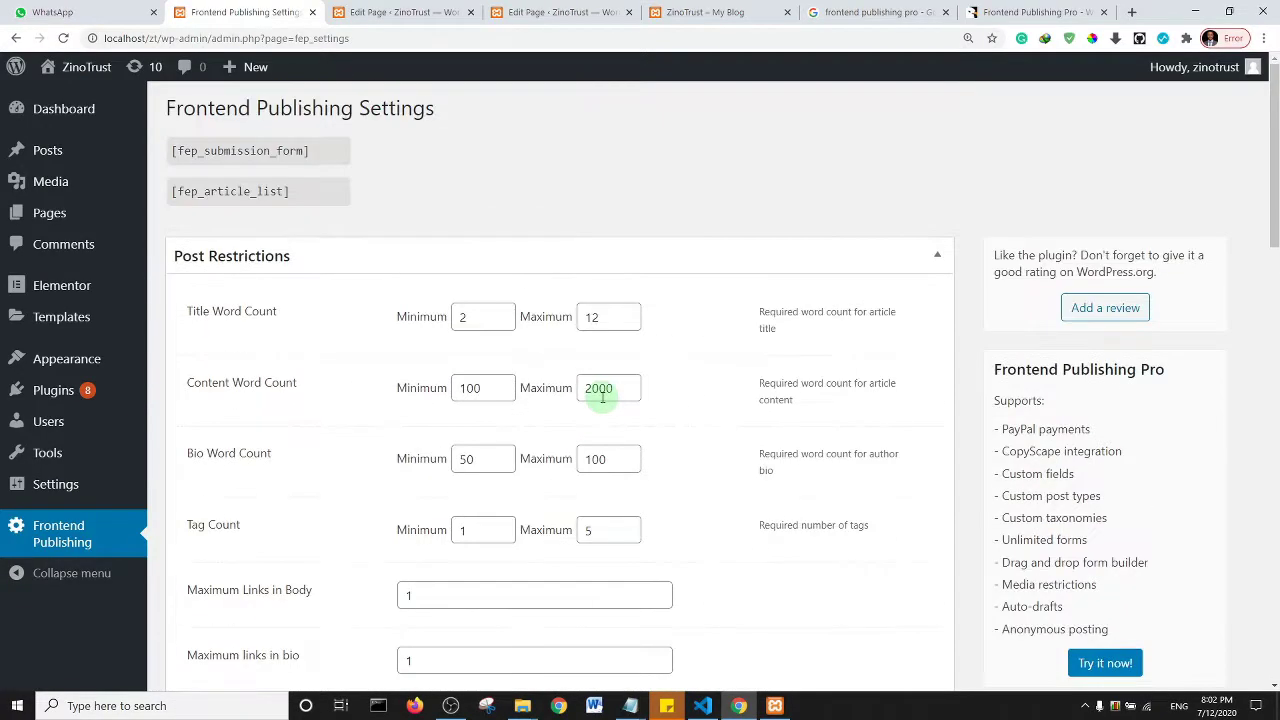
pyautogui.scroll(-12, 586, 300)
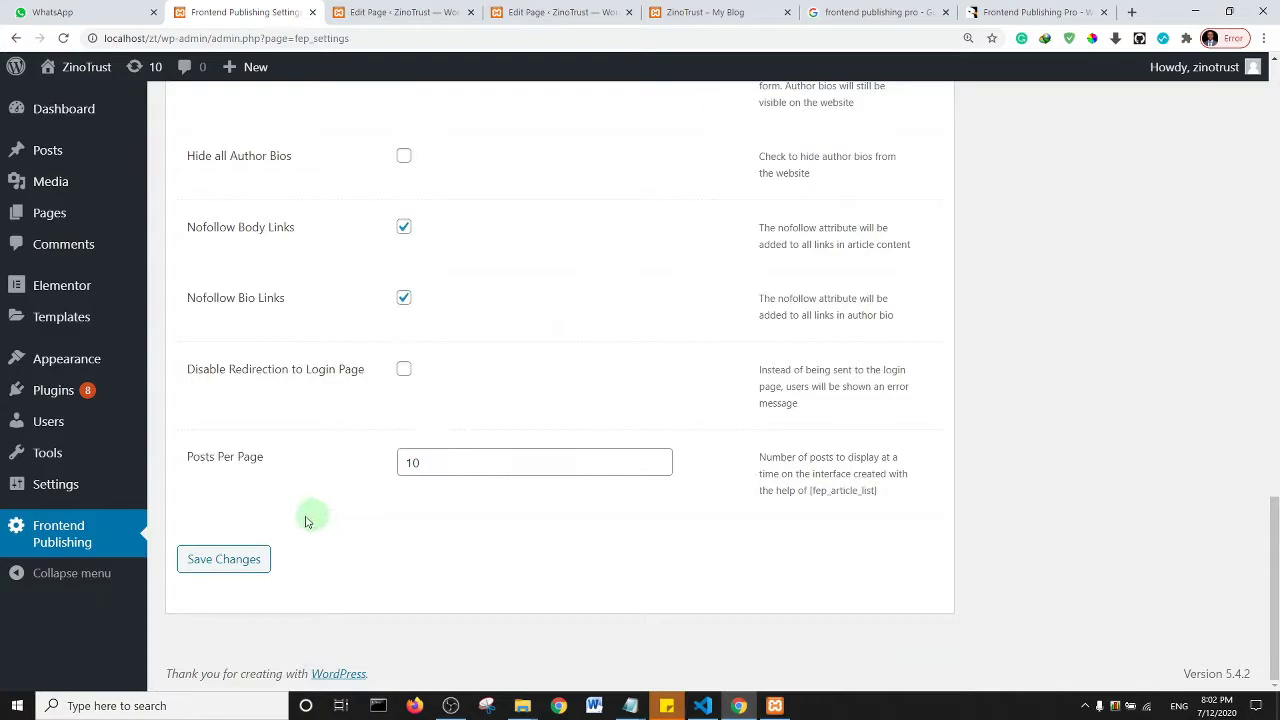
pyautogui.click(222, 563)
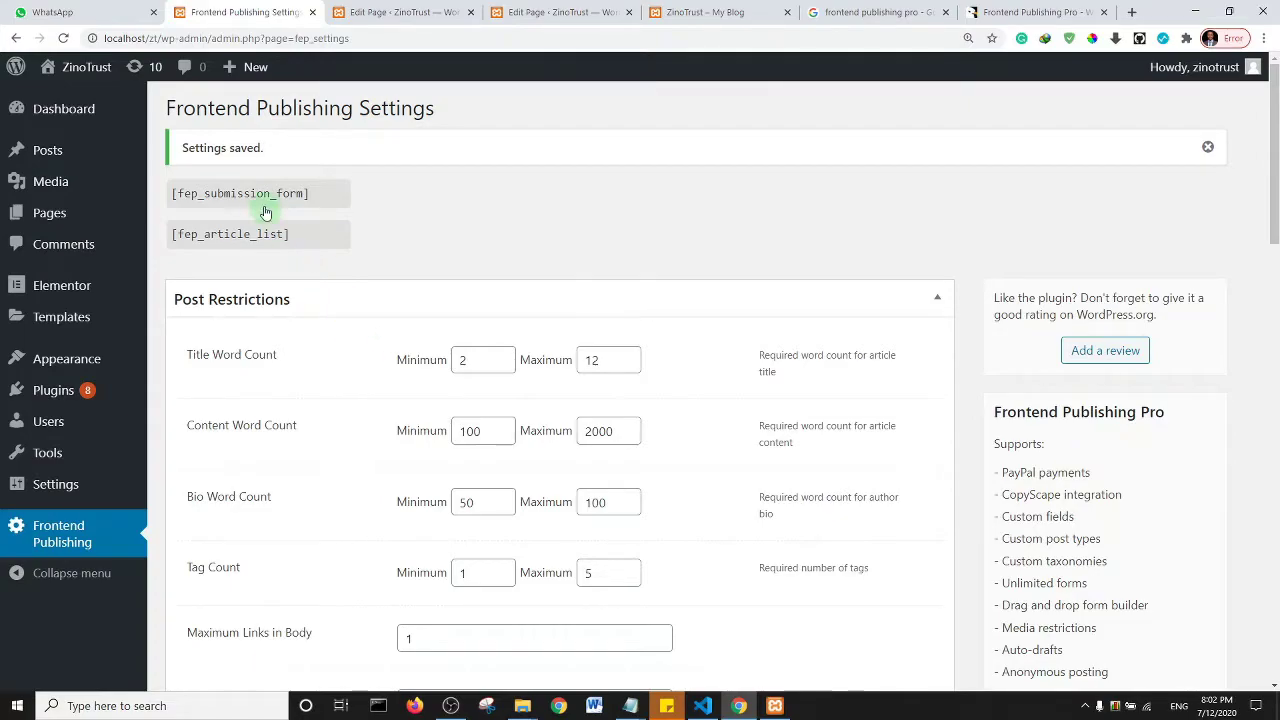
# - Open the Add Post page in the Elementor editor and add a single-column section
pyautogui.click(385, 12)
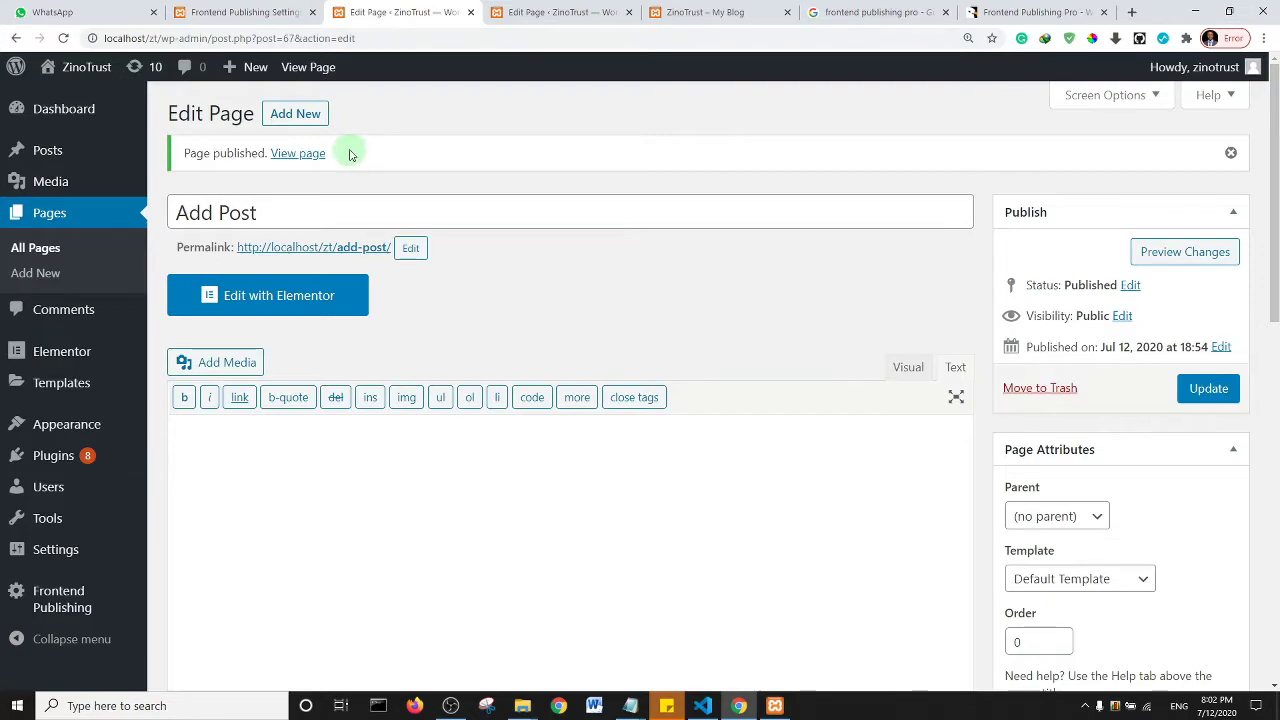
pyautogui.click(277, 297)
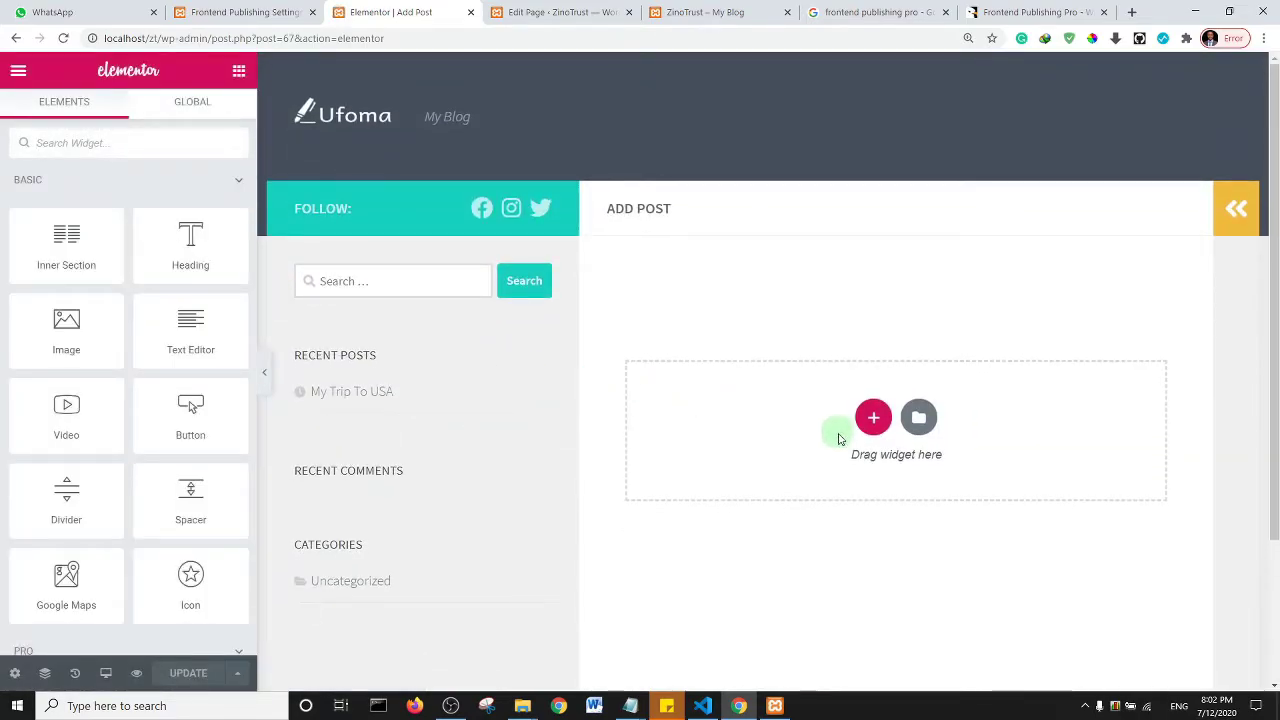
pyautogui.click(873, 417)
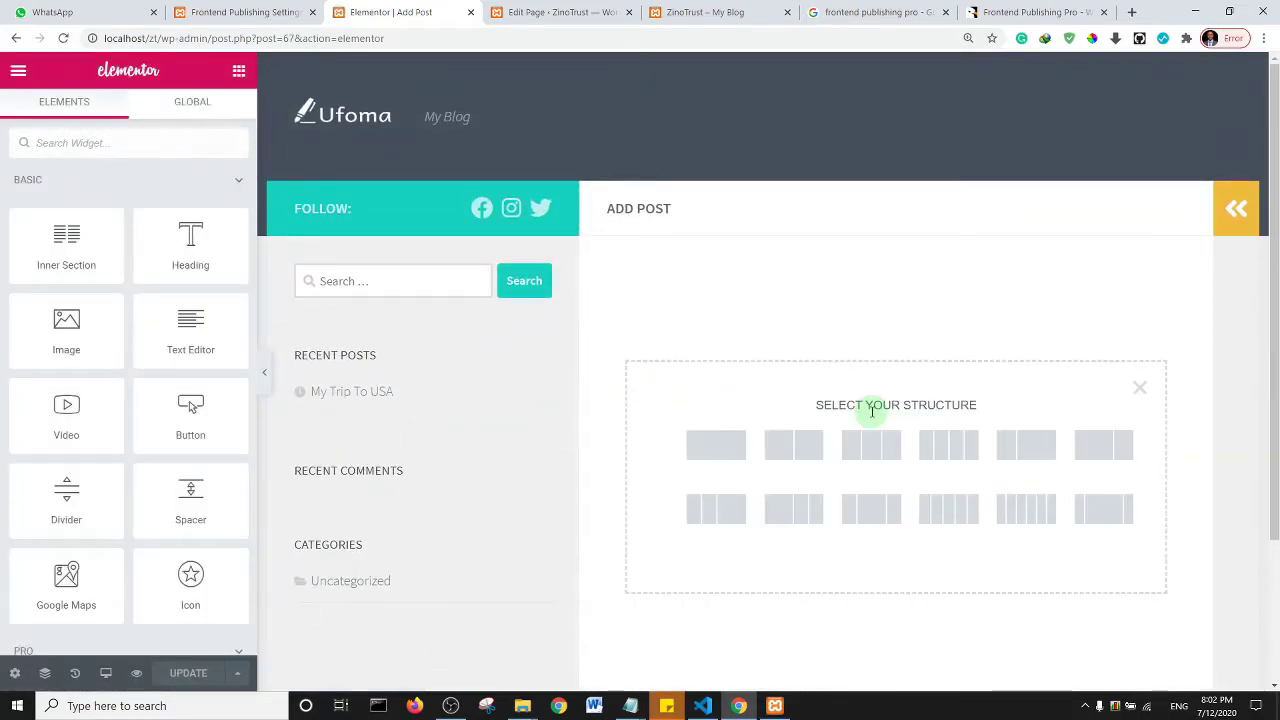
pyautogui.click(716, 452)
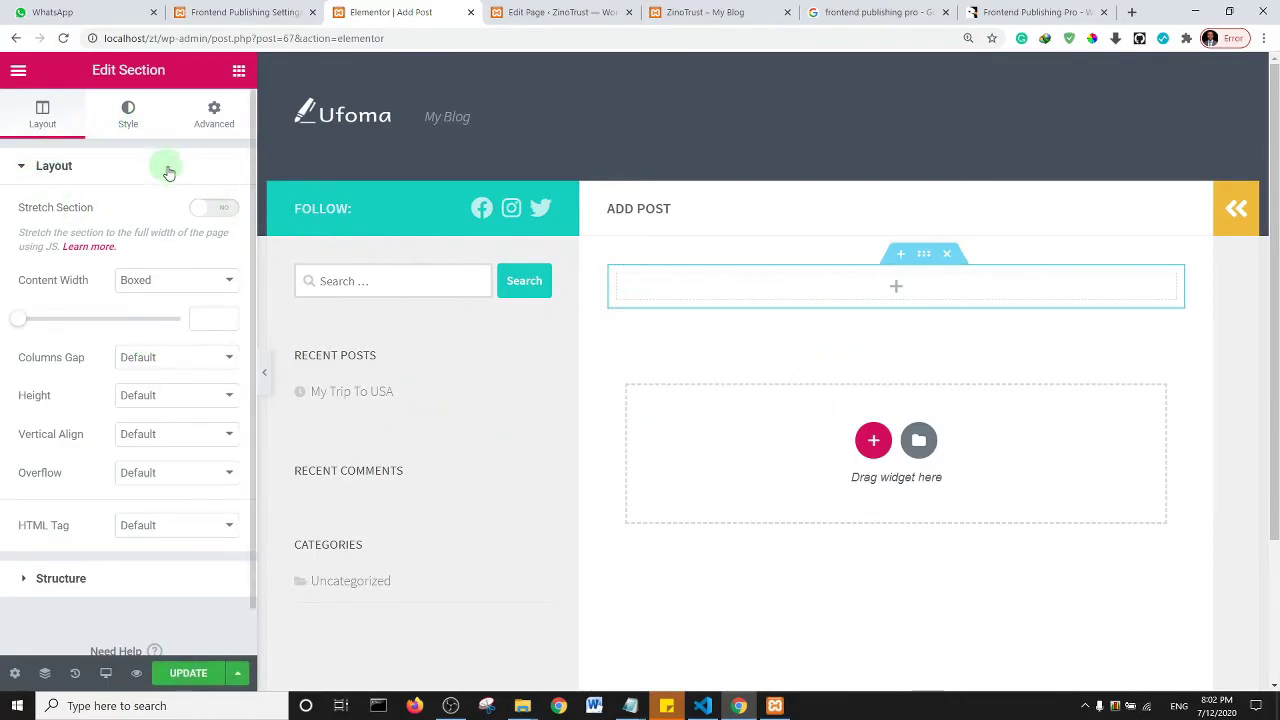
# - Place a Heading widget in the new section and set its title to "Add Post"
pyautogui.click(239, 71)
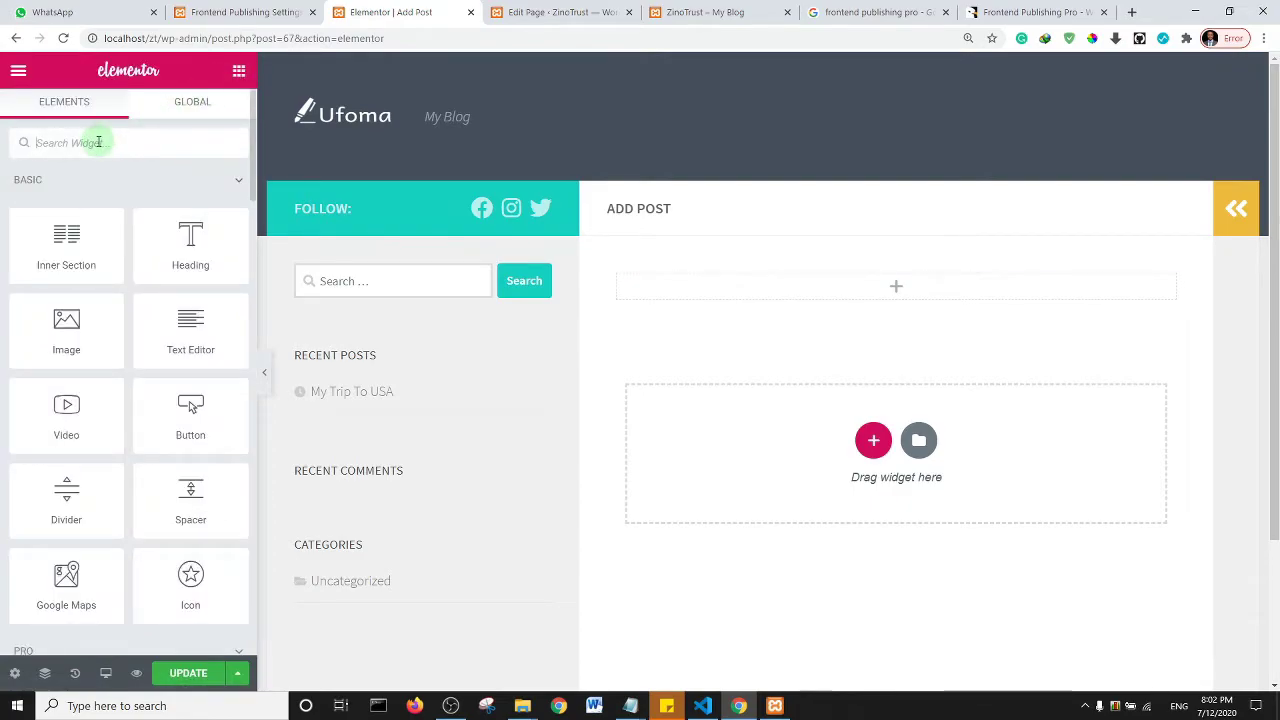
pyautogui.write('he')
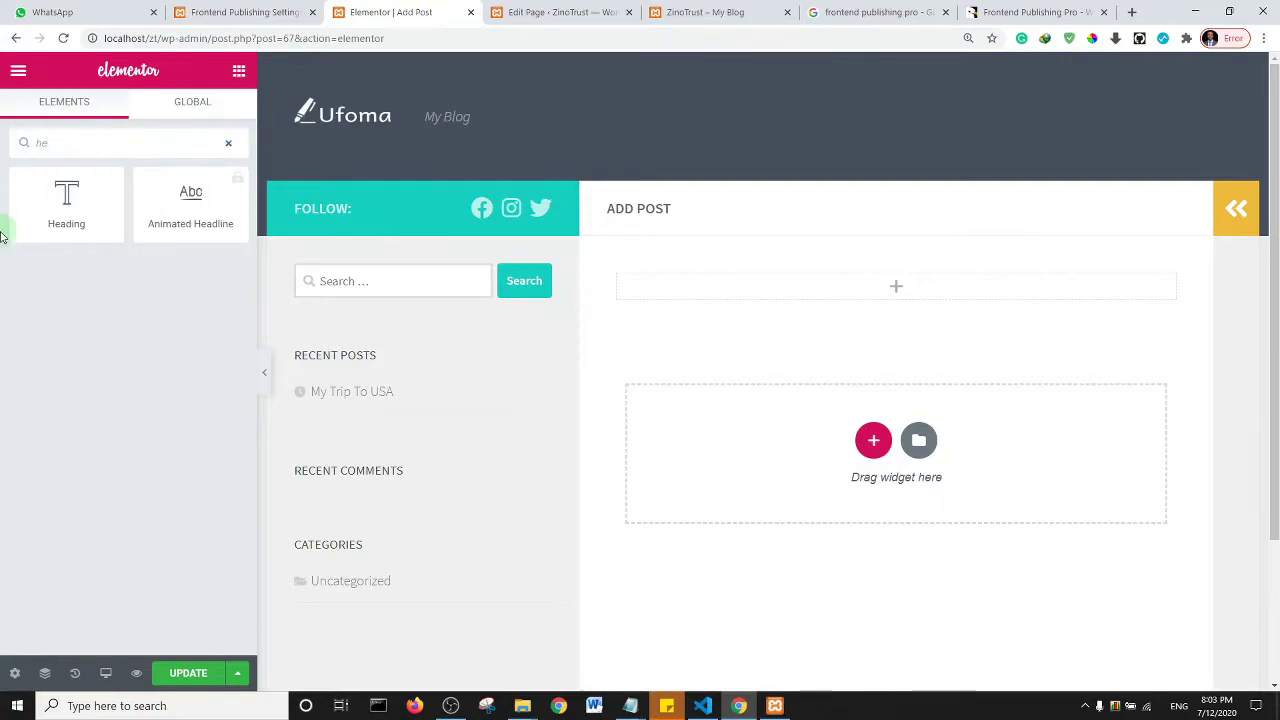
pyautogui.moveTo(35, 196); pyautogui.dragTo(914, 289)
pyautogui.click(100, 244)
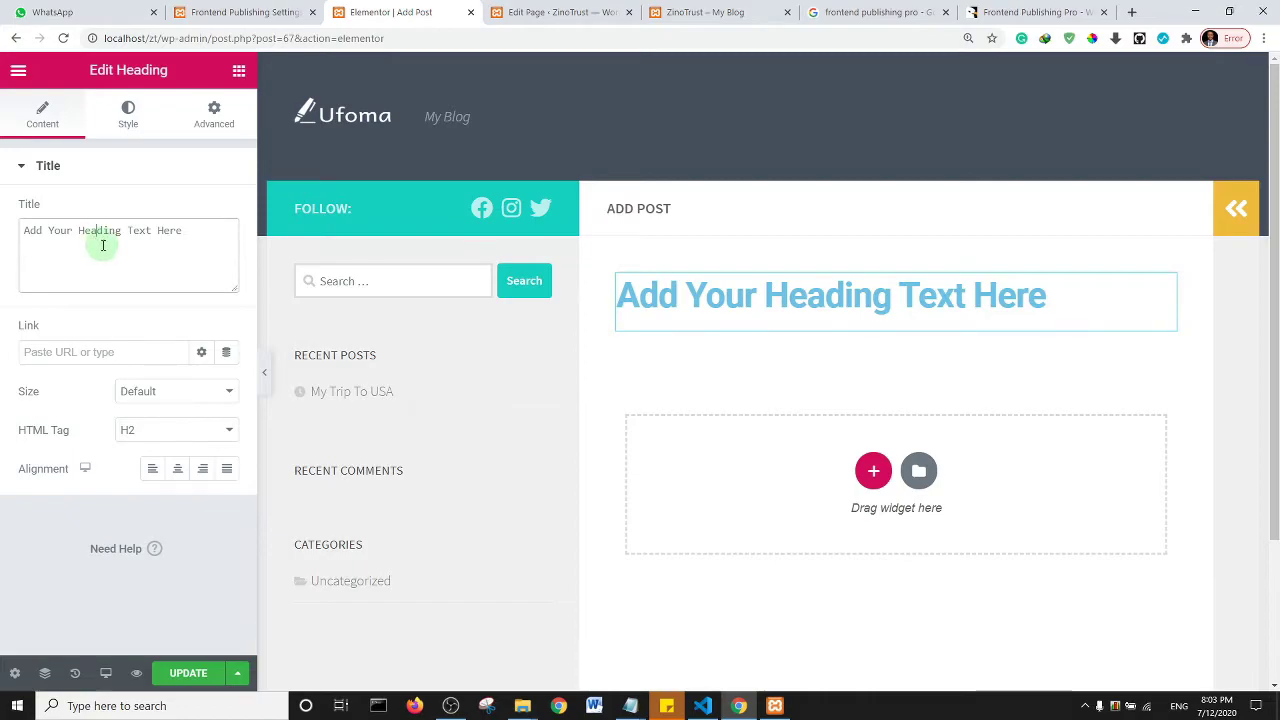
pyautogui.tripleClick(103, 245)
pyautogui.write('Add Post')
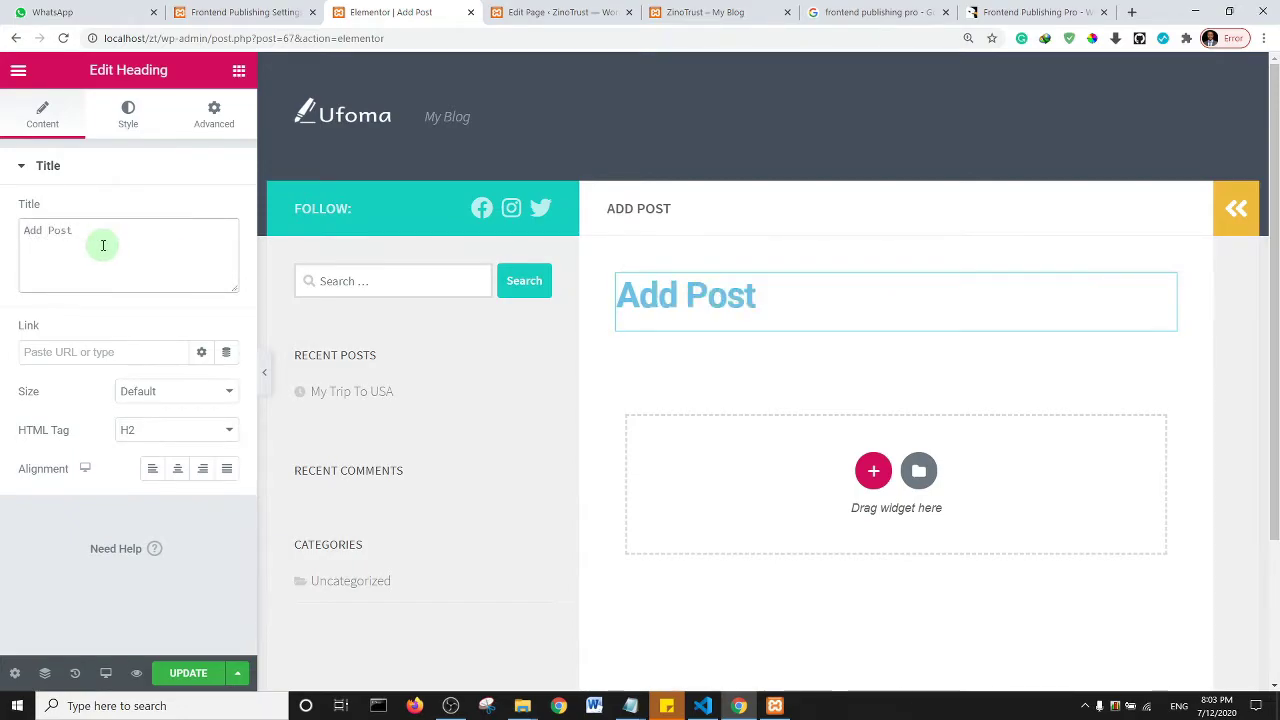
# - Center the "Add Post" heading and set its text color to the dark gray swatch
pyautogui.click(178, 470)
pyautogui.click(124, 112)
pyautogui.click(190, 218)
pyautogui.click(147, 258)
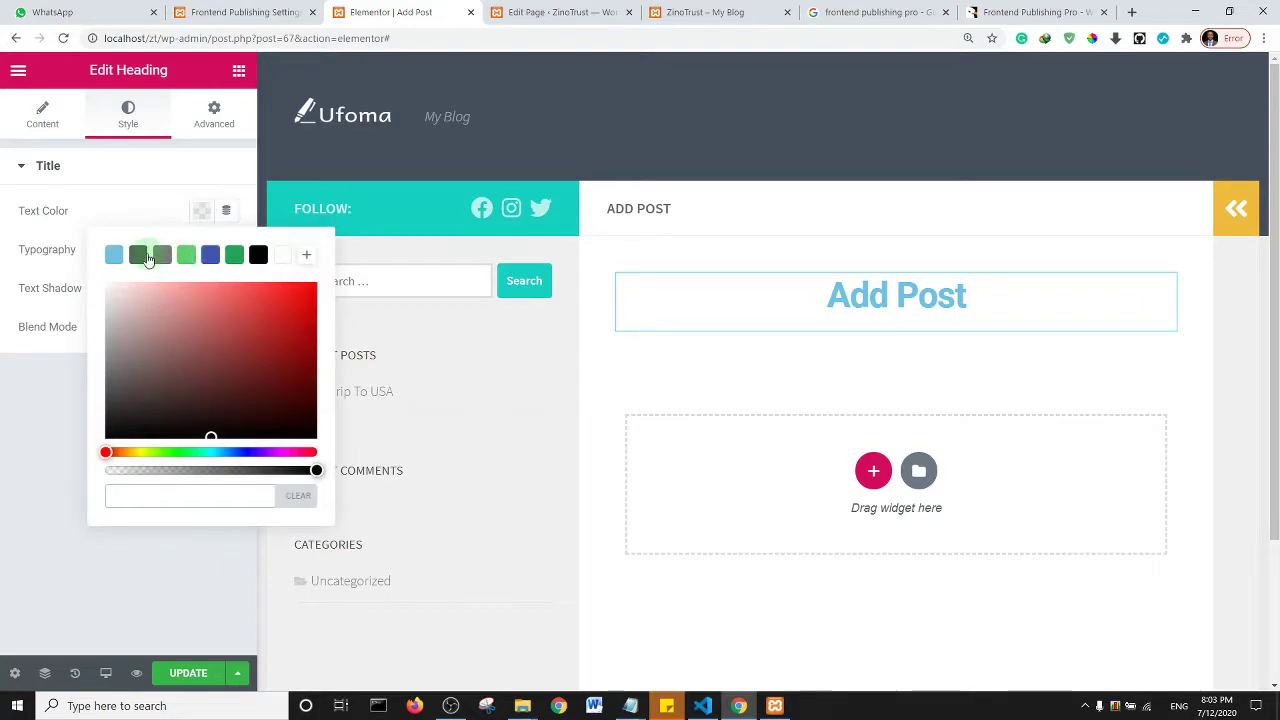
# - Place a Divider widget below the heading, reduce its width to 11% and center it
pyautogui.click(238, 72)
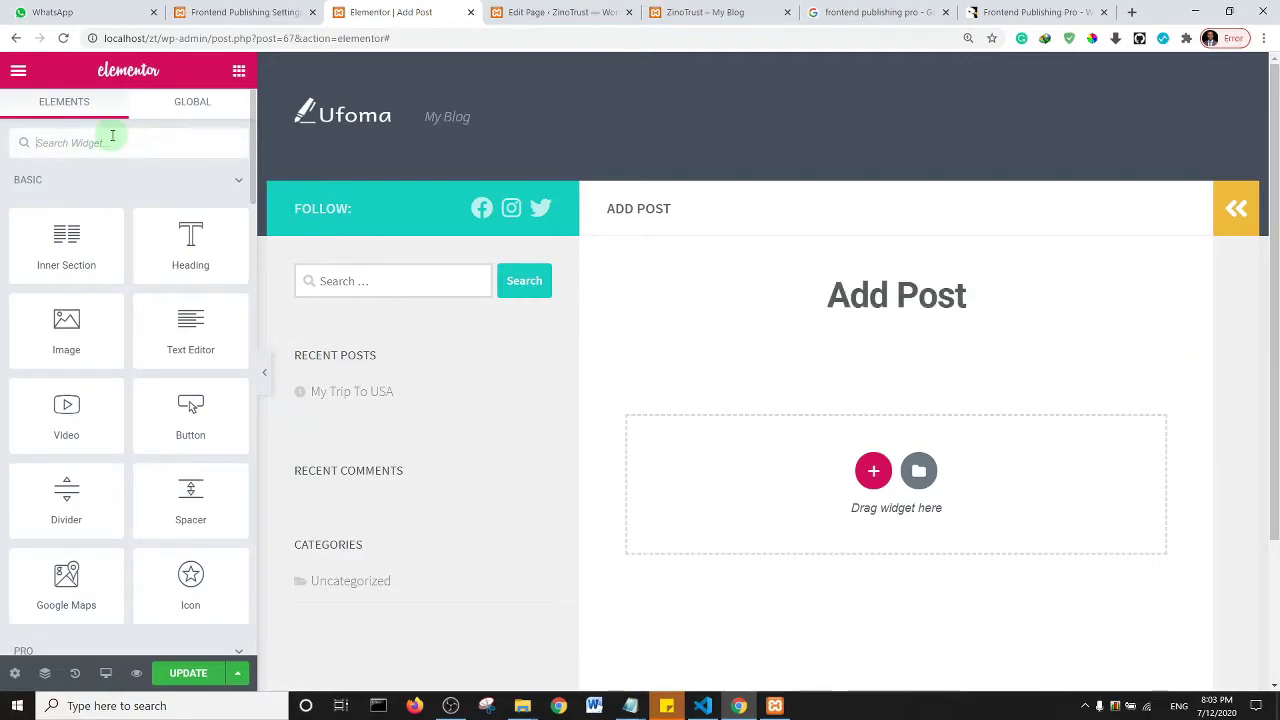
pyautogui.write('div')
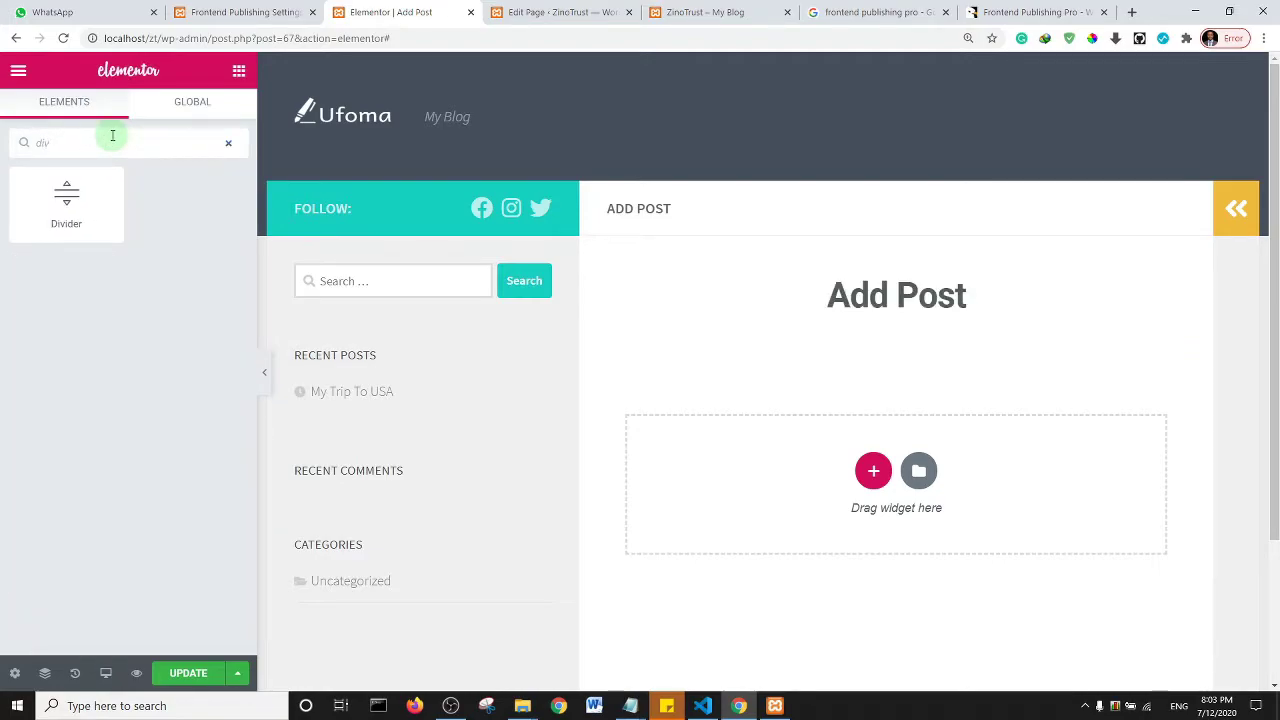
pyautogui.moveTo(63, 194); pyautogui.dragTo(930, 321)
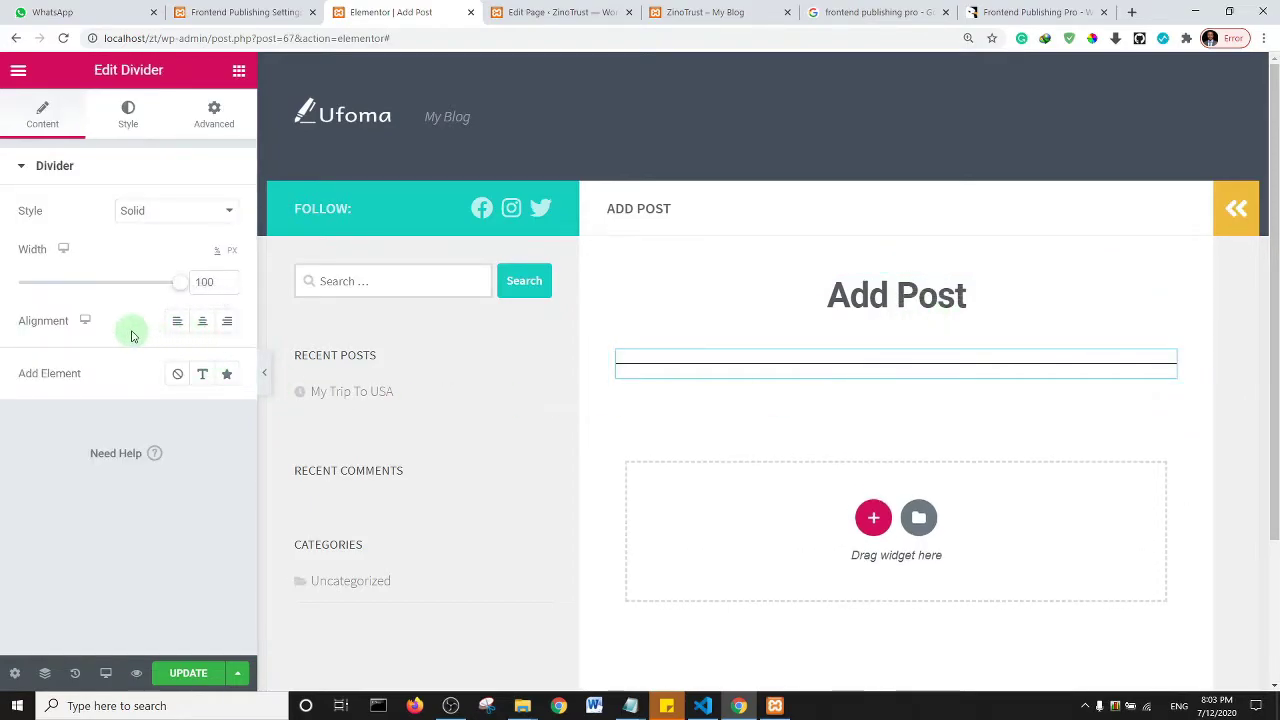
pyautogui.moveTo(179, 284); pyautogui.dragTo(36, 294)
pyautogui.click(200, 326)
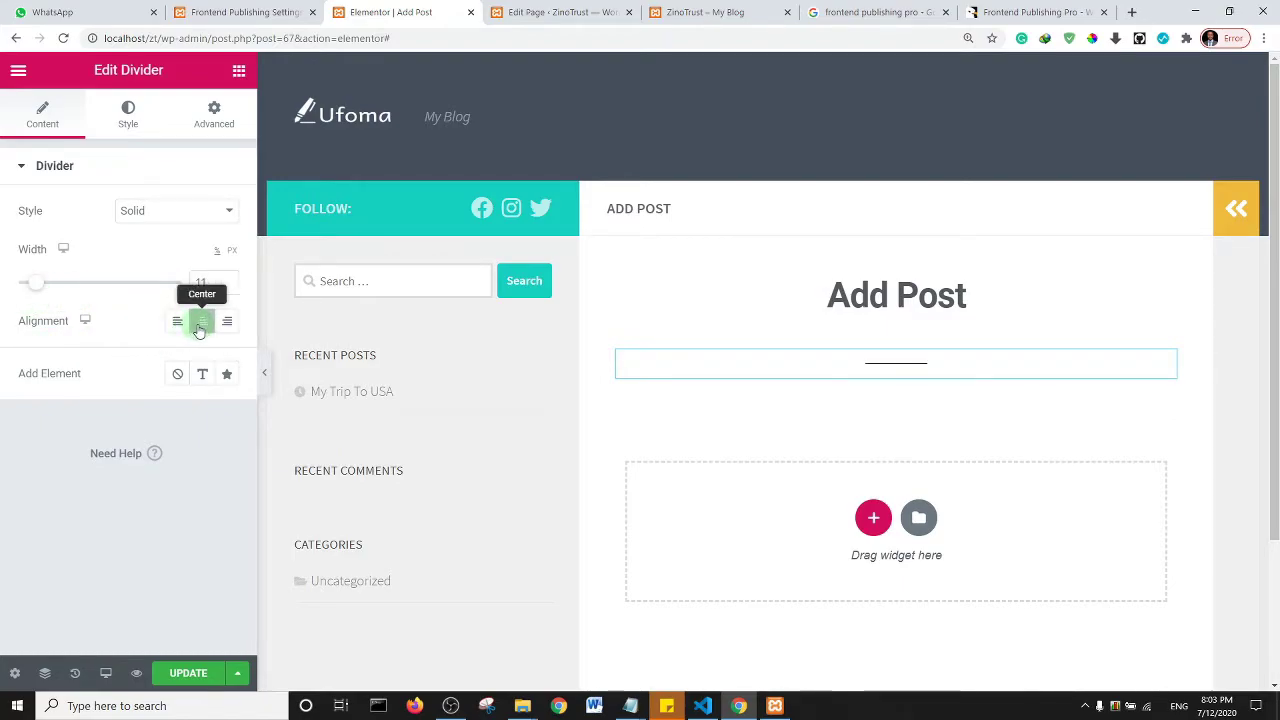
# - Style the divider with a gap of 2 and the golden color #DAA233
pyautogui.click(128, 118)
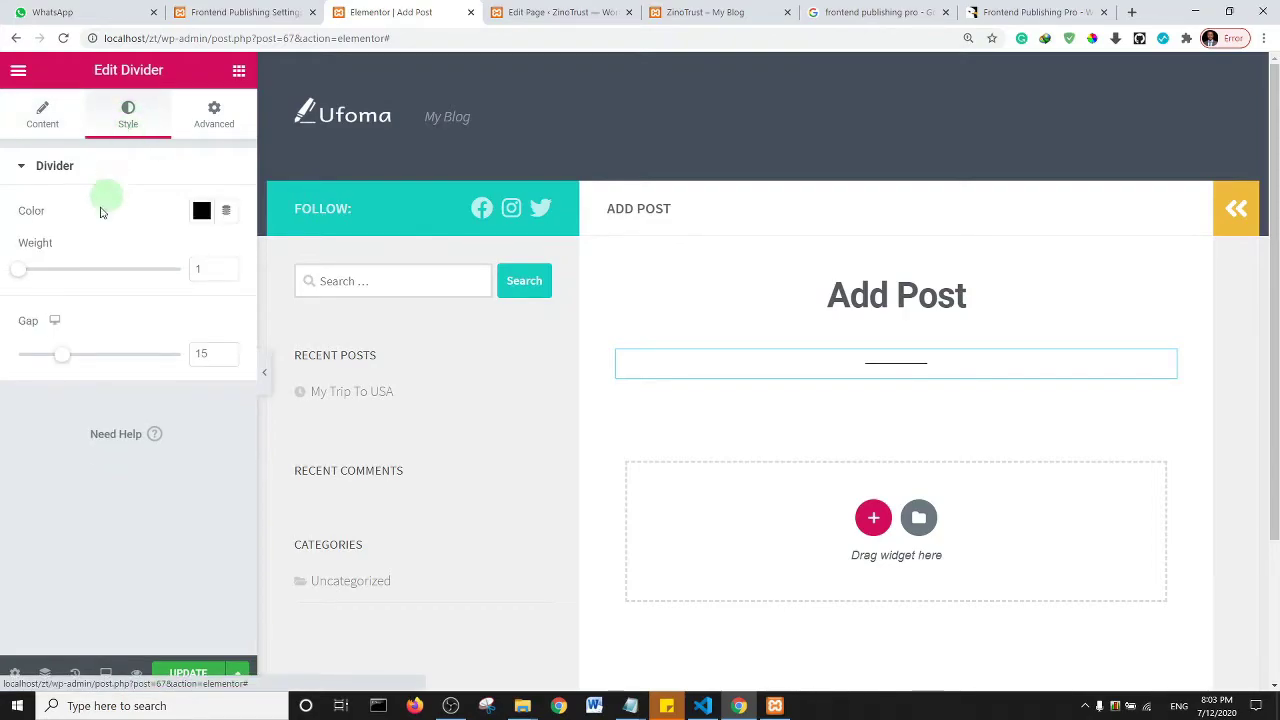
pyautogui.moveTo(62, 358); pyautogui.dragTo(5, 357)
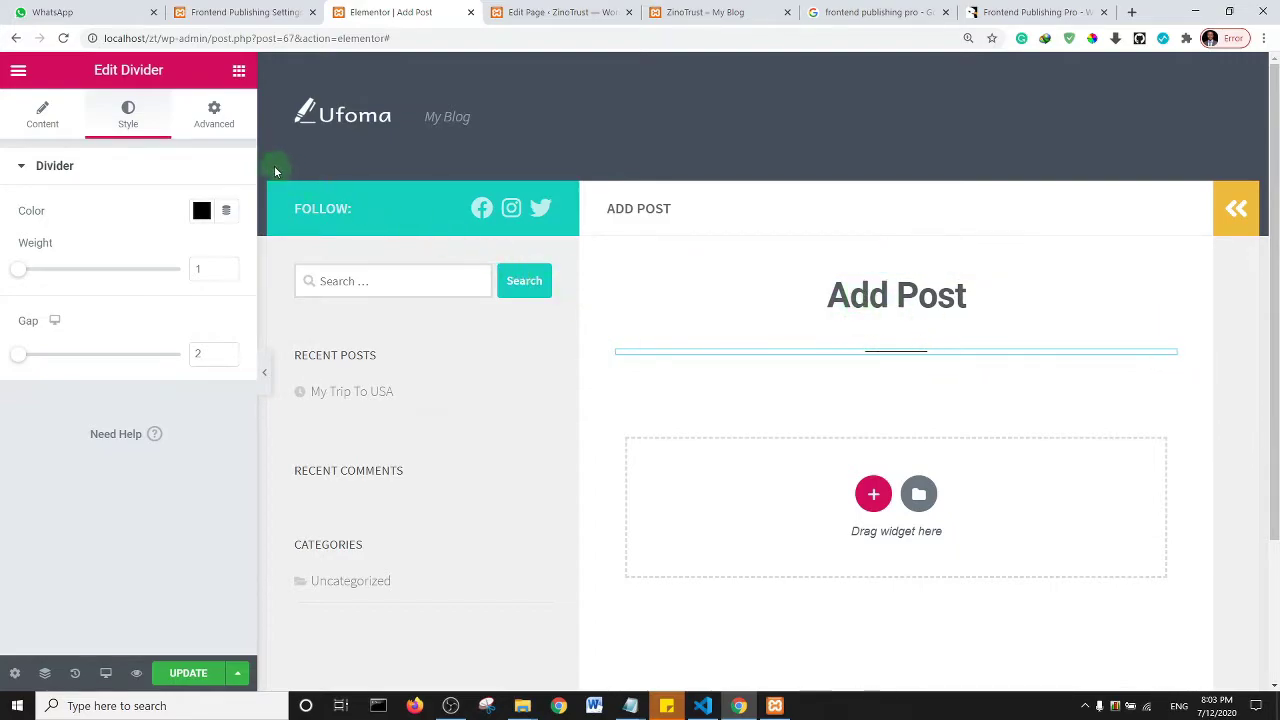
pyautogui.click(201, 211)
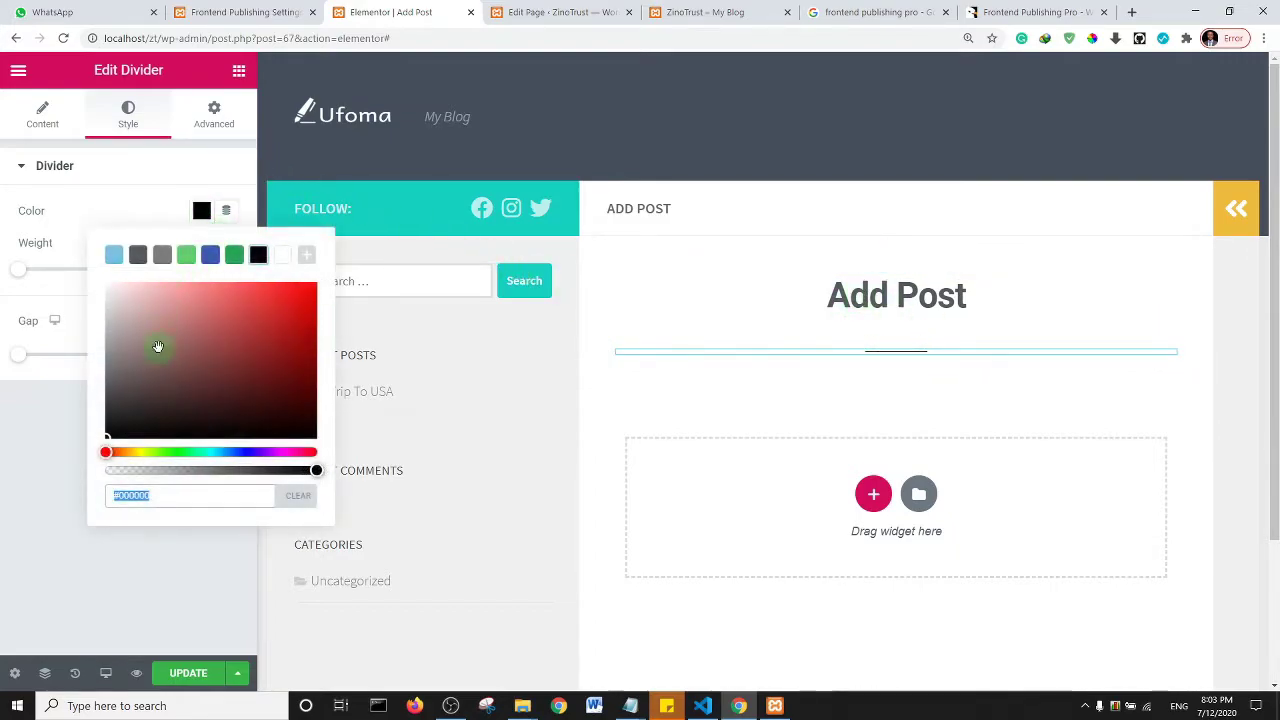
pyautogui.click(129, 452)
pyautogui.moveTo(217, 363)
pyautogui.mouseDown()
pyautogui.moveTo(280, 308)
pyautogui.moveTo(293, 314)
pyautogui.moveTo(268, 304)
pyautogui.mouseUp()
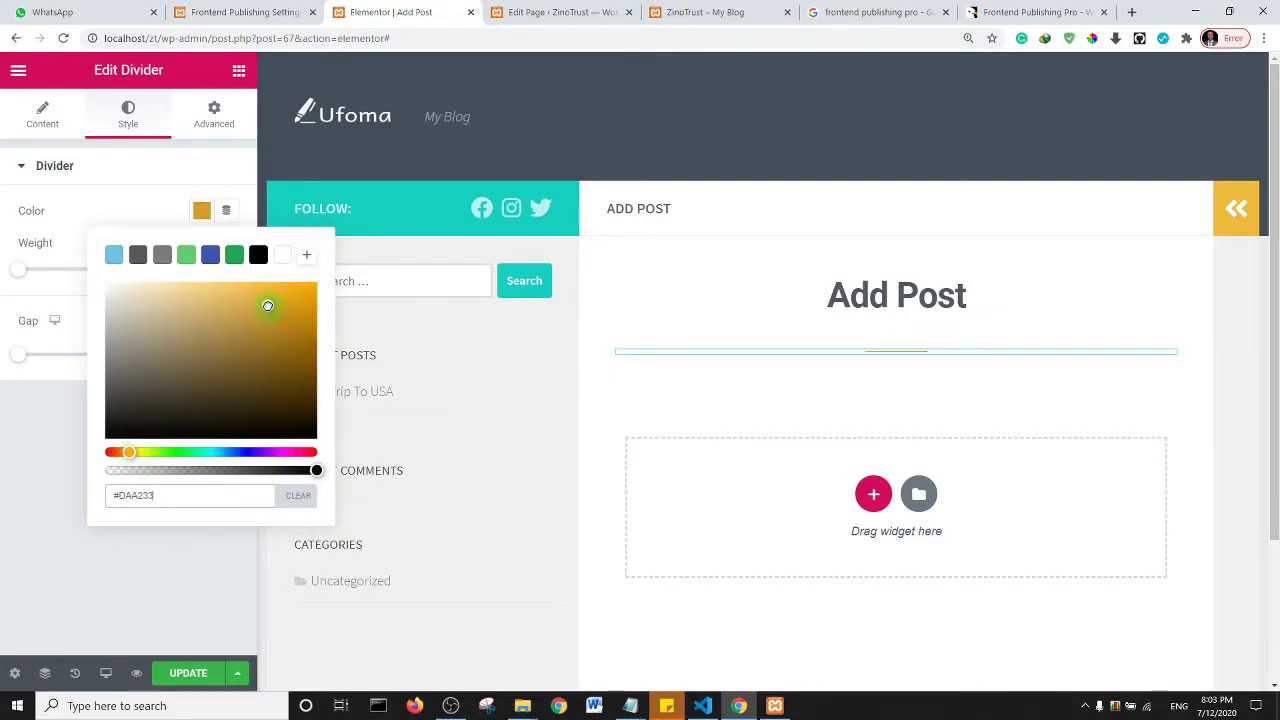
pyautogui.click(42, 379)
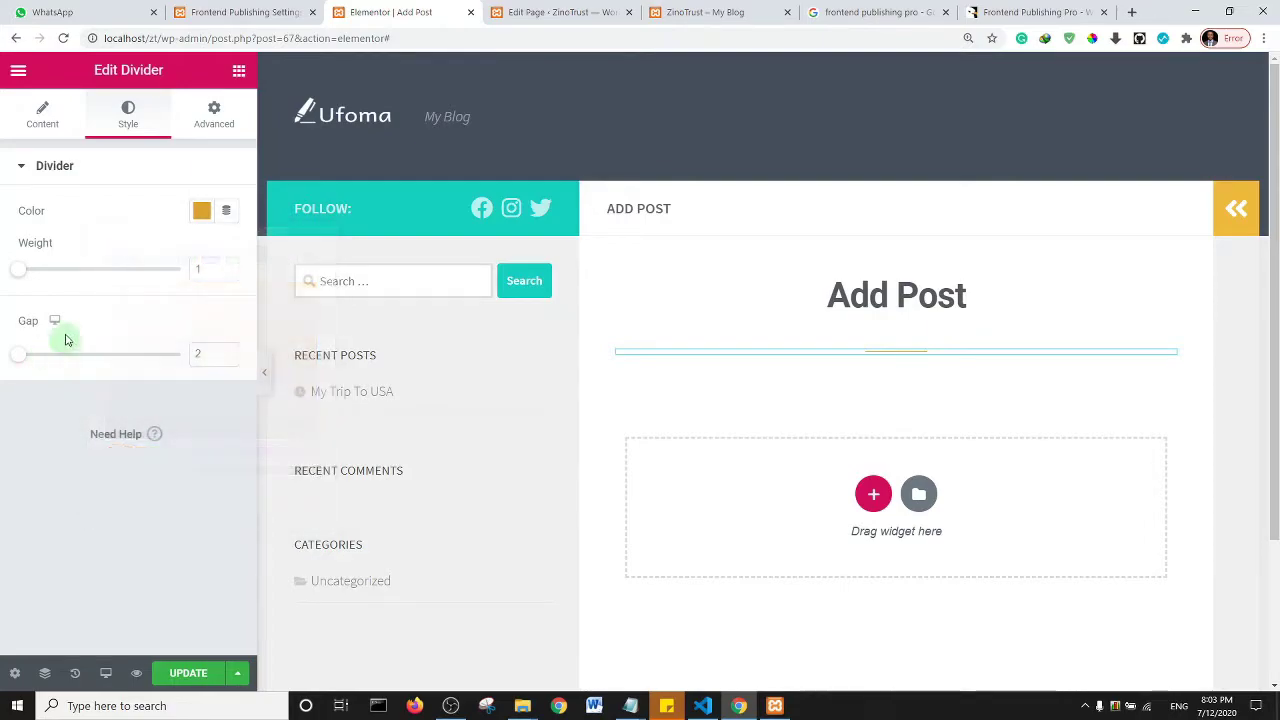
# - Increase the divider's weight to 1.5
pyautogui.click(227, 268)
pyautogui.click(227, 268)
pyautogui.click(227, 268)
pyautogui.click(227, 268)
pyautogui.click(227, 268)
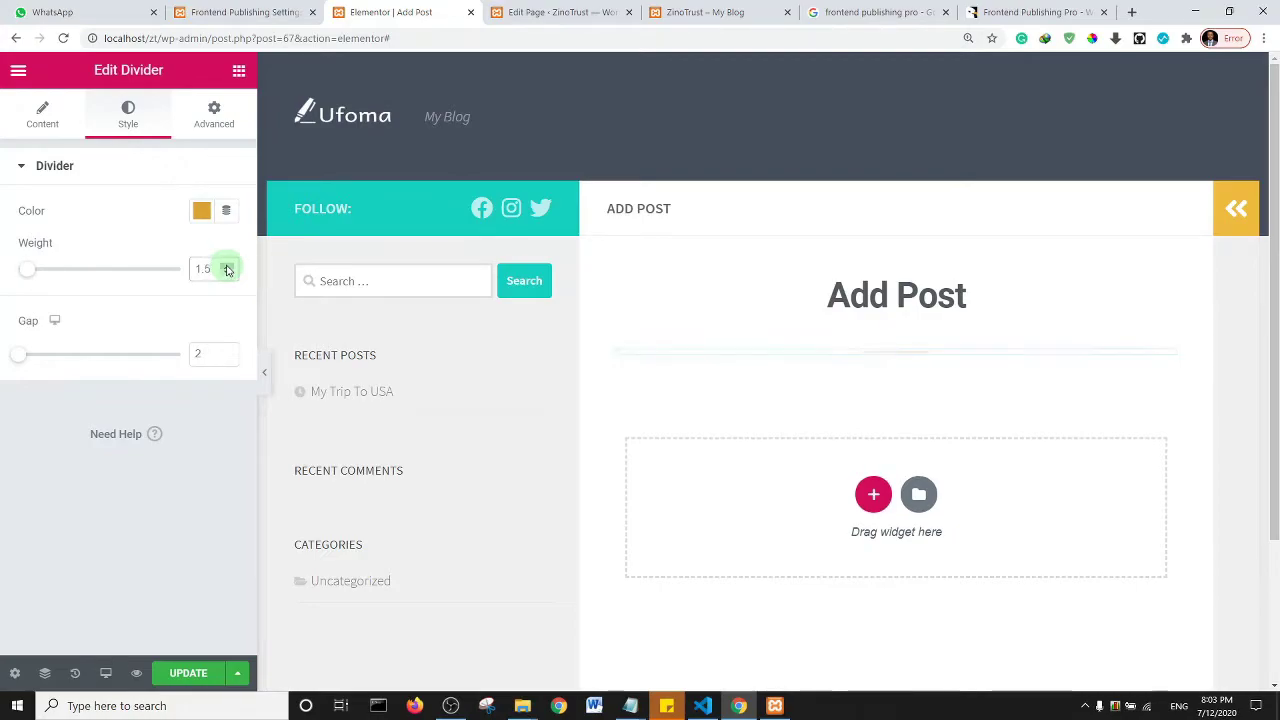
pyautogui.click(188, 666)
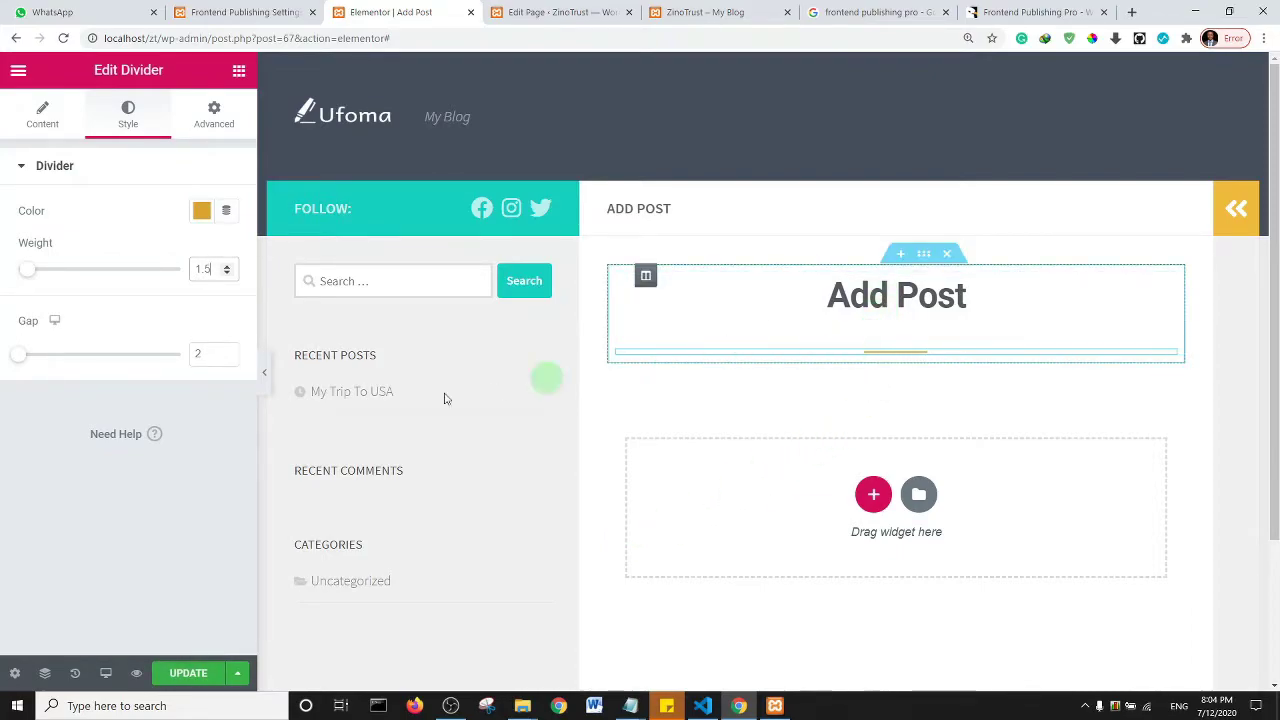
# - Set the column's widgets space to 0 px and update the page
pyautogui.click(645, 277)
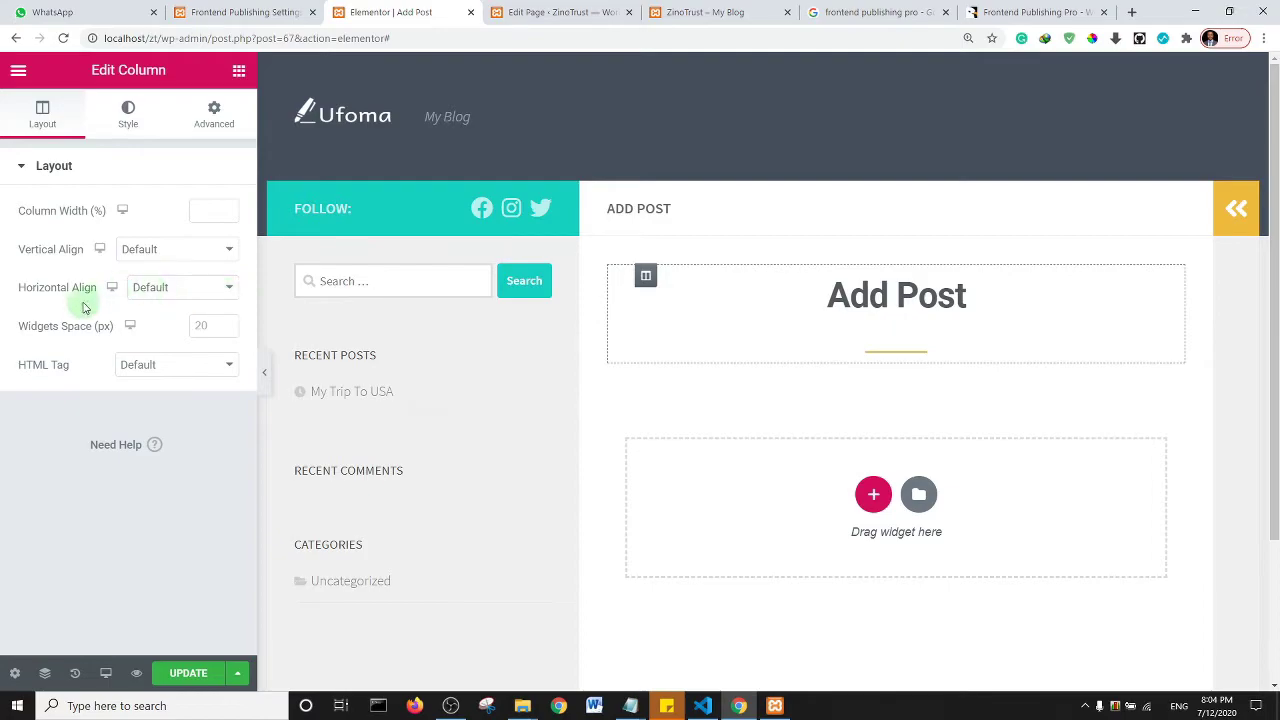
pyautogui.click(206, 326)
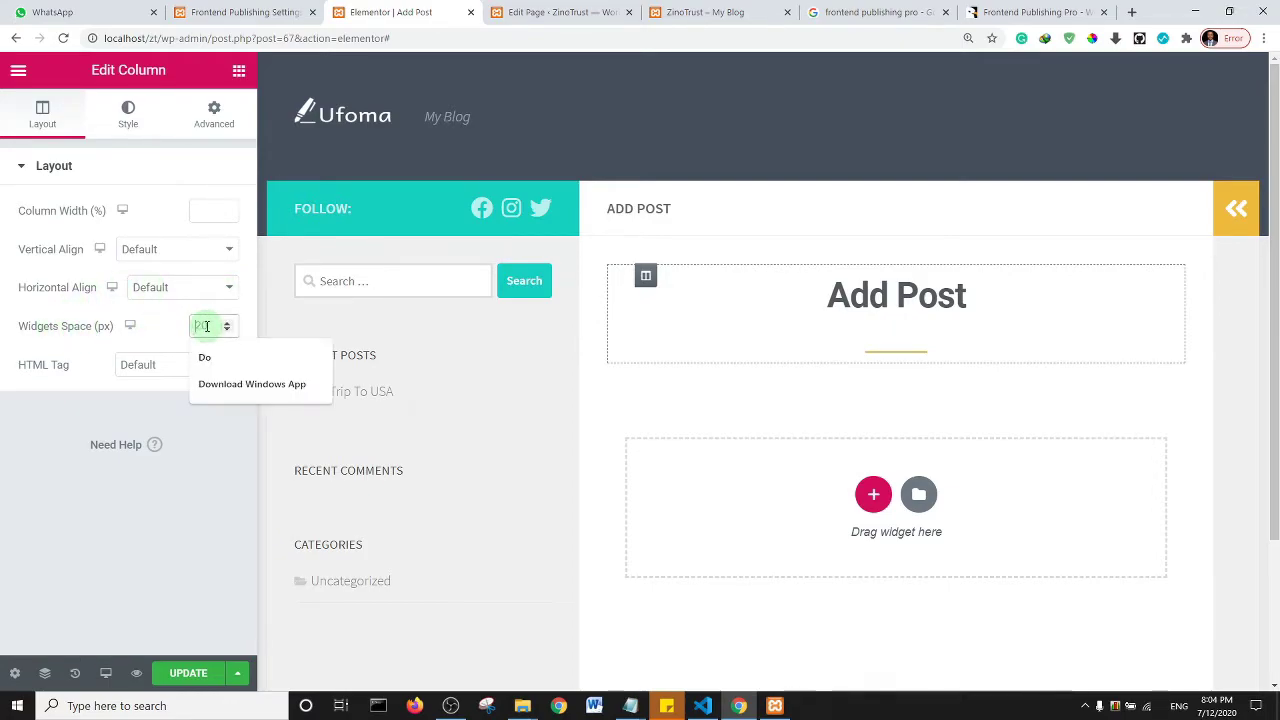
pyautogui.write('0')
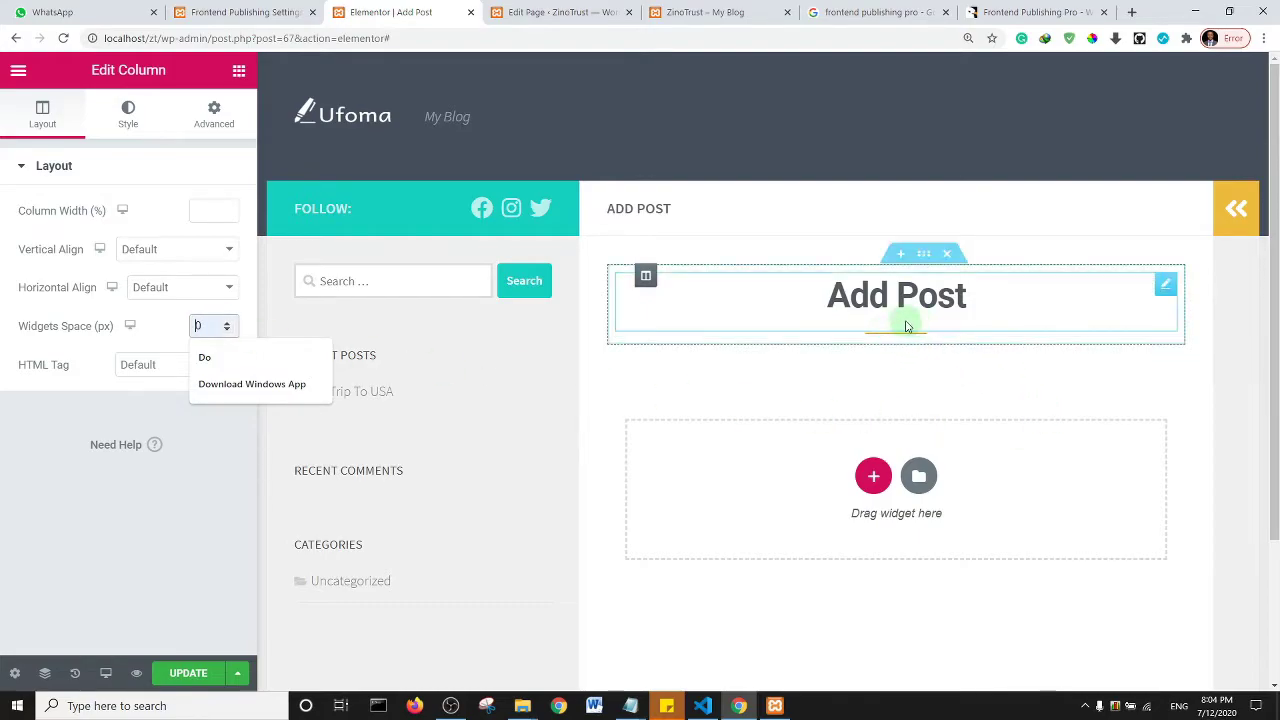
pyautogui.click(166, 563)
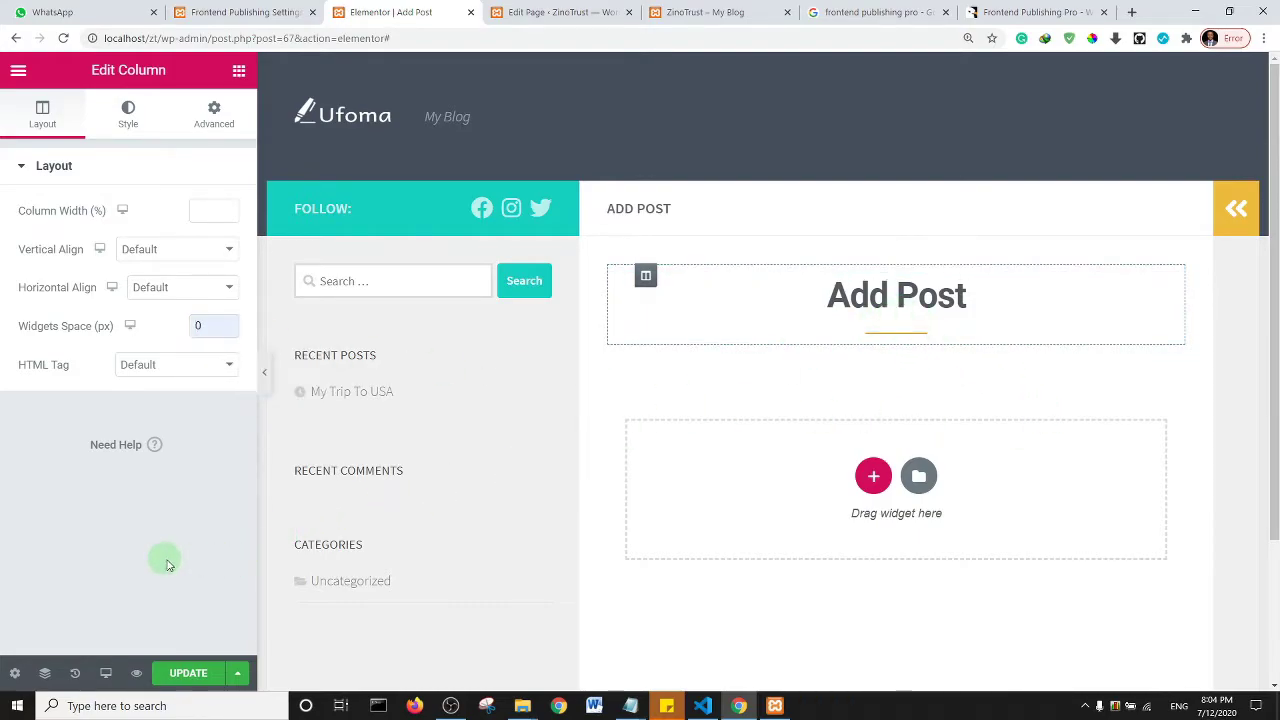
pyautogui.click(192, 673)
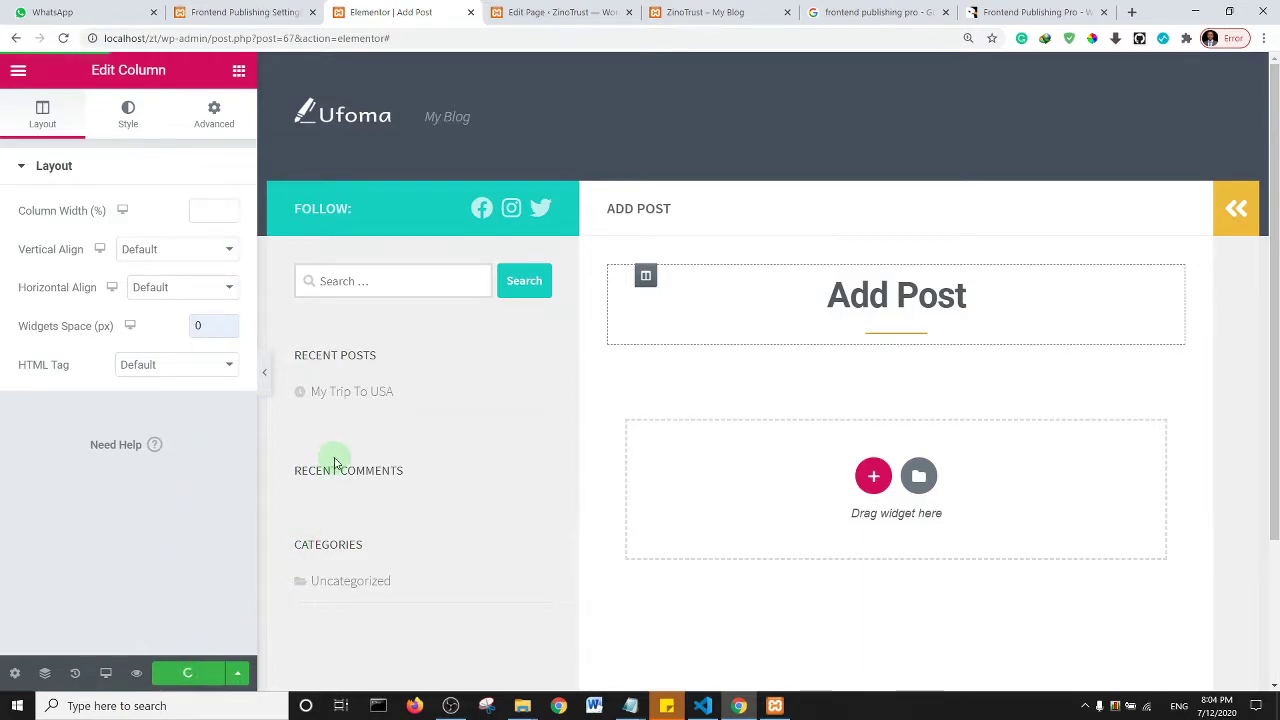
# - Place a Shortcode widget directly below the divider
pyautogui.click(239, 73)
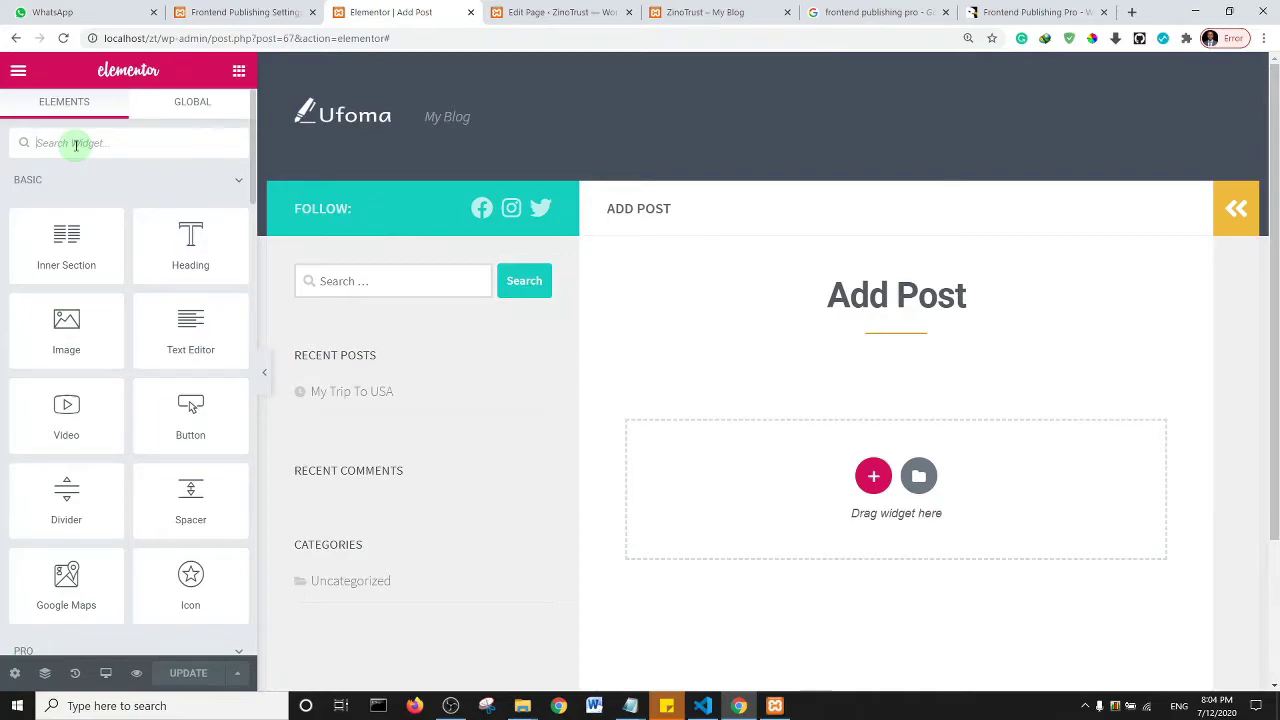
pyautogui.write('sh')
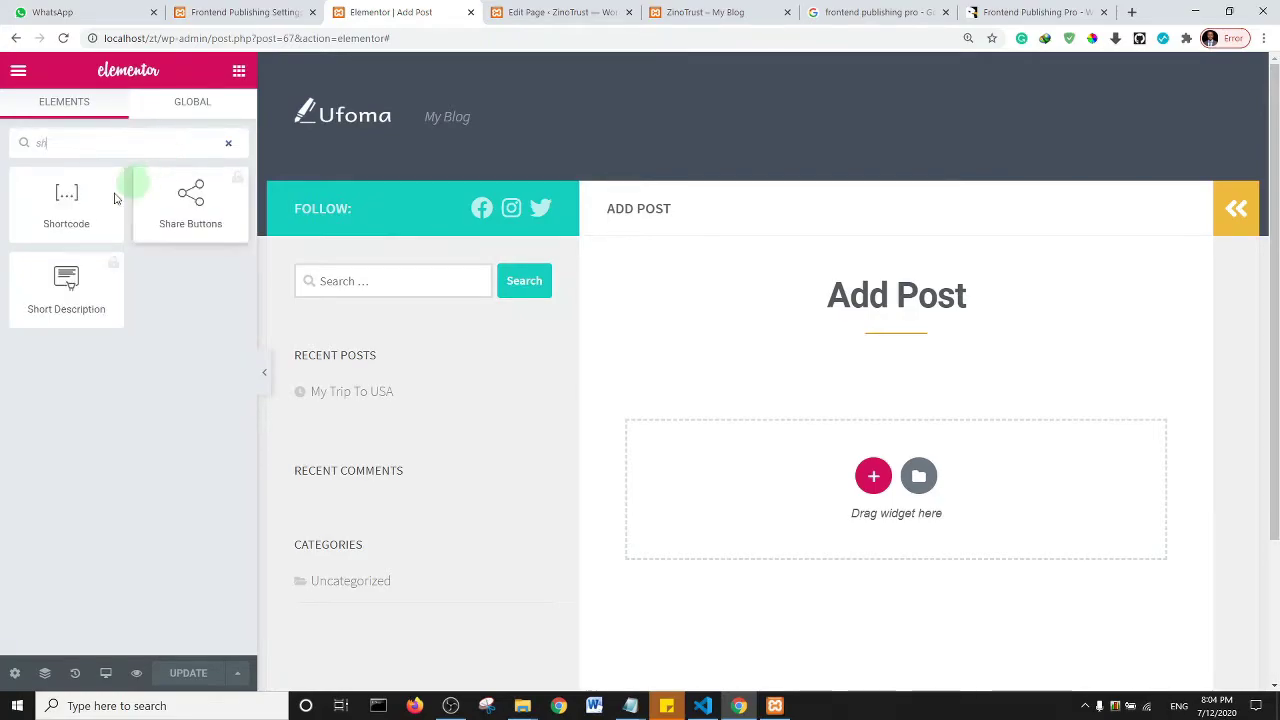
pyautogui.moveTo(66, 200); pyautogui.dragTo(896, 328)
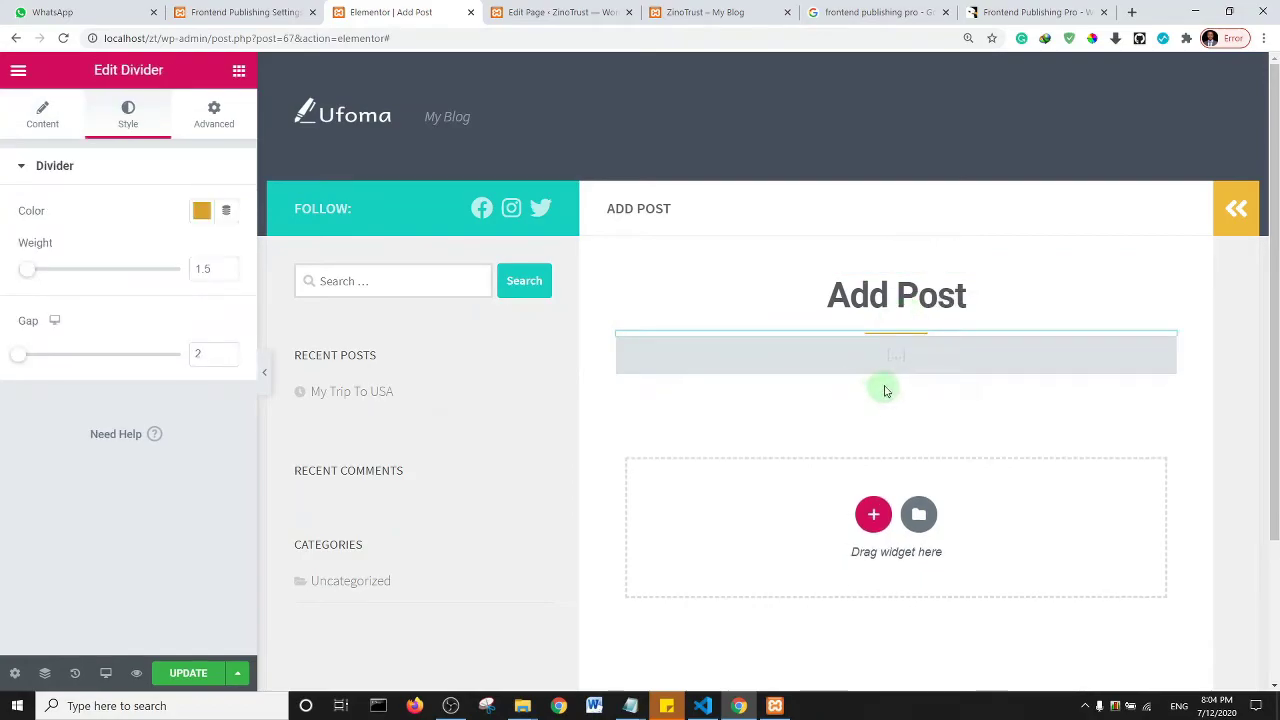
# - Copy the [fep_submission_form] shortcode from the Frontend Publishing settings into the Add Post page's Shortcode widget and update the page
pyautogui.click(230, 10)
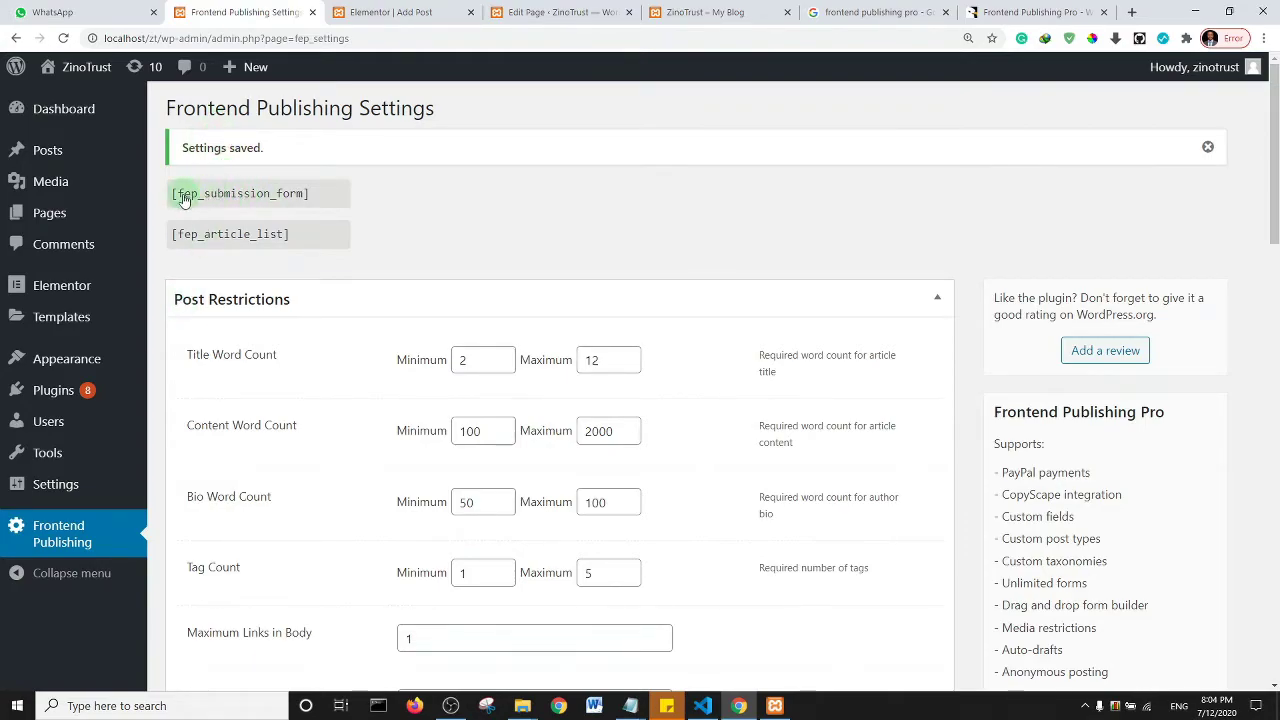
pyautogui.moveTo(329, 197); pyautogui.dragTo(172, 196)
pyautogui.hotkey('ctrl', 'c')
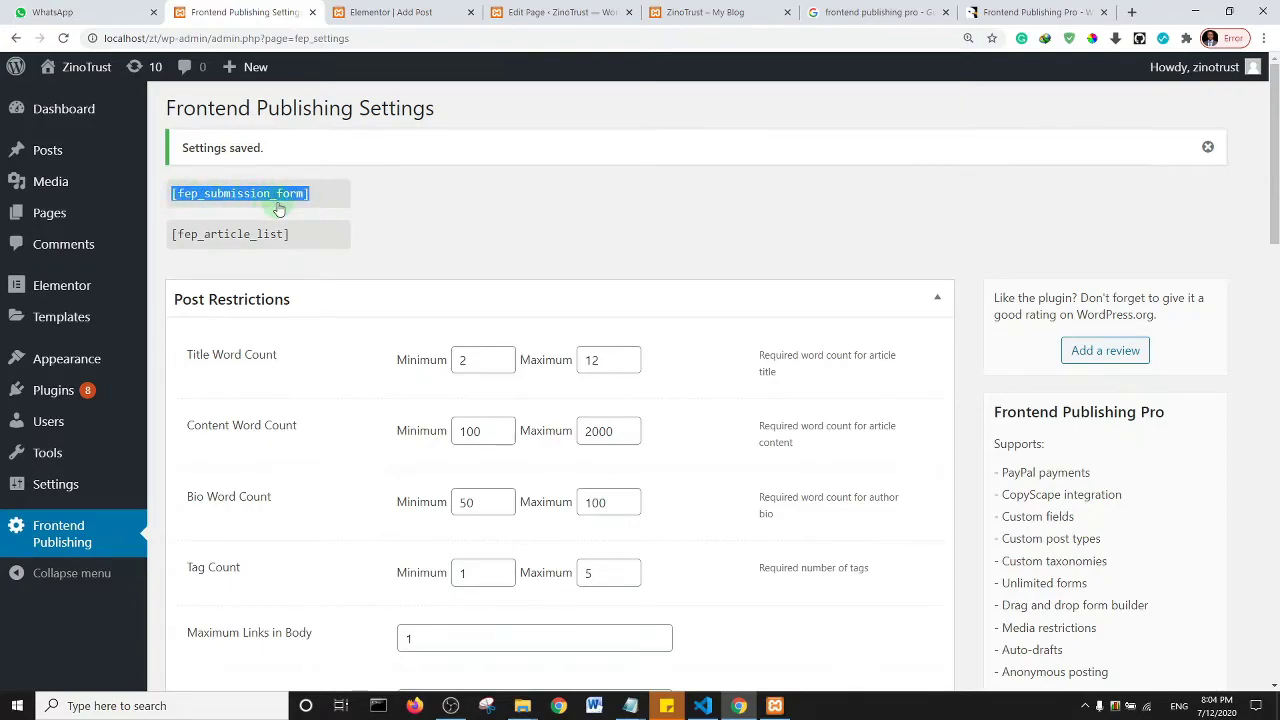
pyautogui.click(390, 12)
pyautogui.click(817, 361)
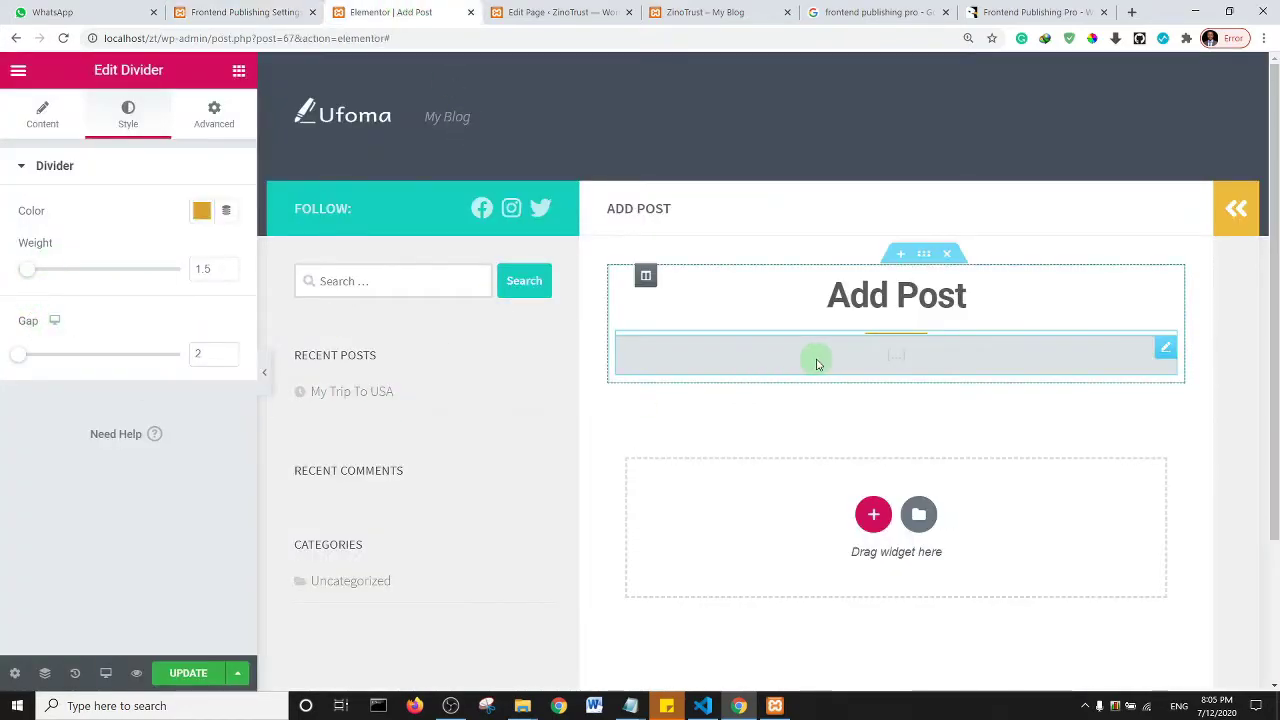
pyautogui.click(102, 307)
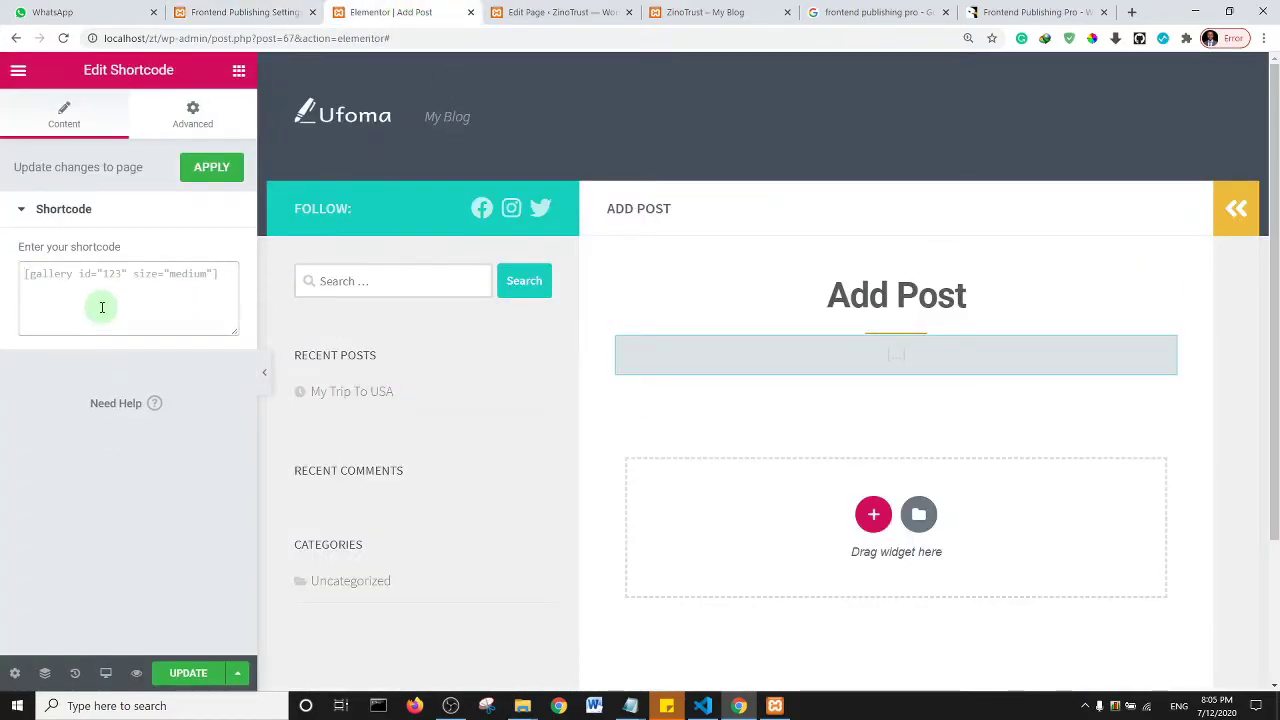
pyautogui.hotkey('ctrl', 'v')
pyautogui.click(209, 676)
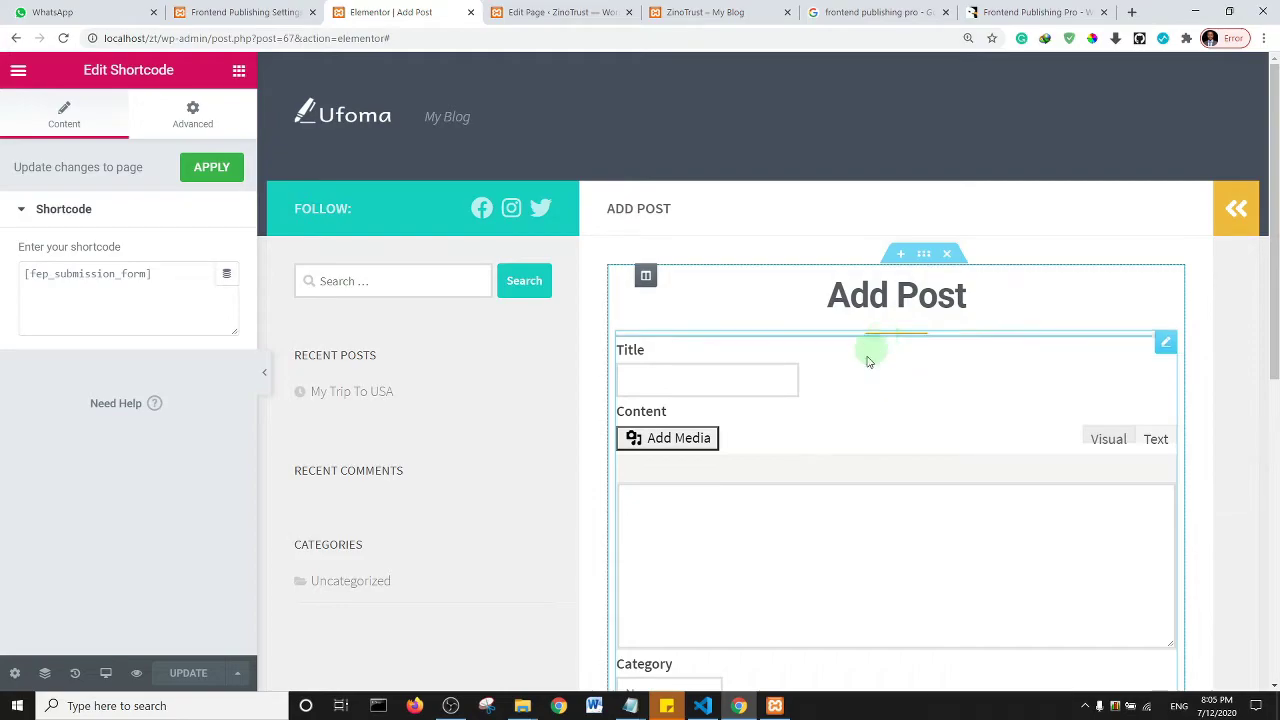
# - Copy the Add Post page's section and open the Edit Posts page for editing with Elementor
pyautogui.rightClick(924, 258)
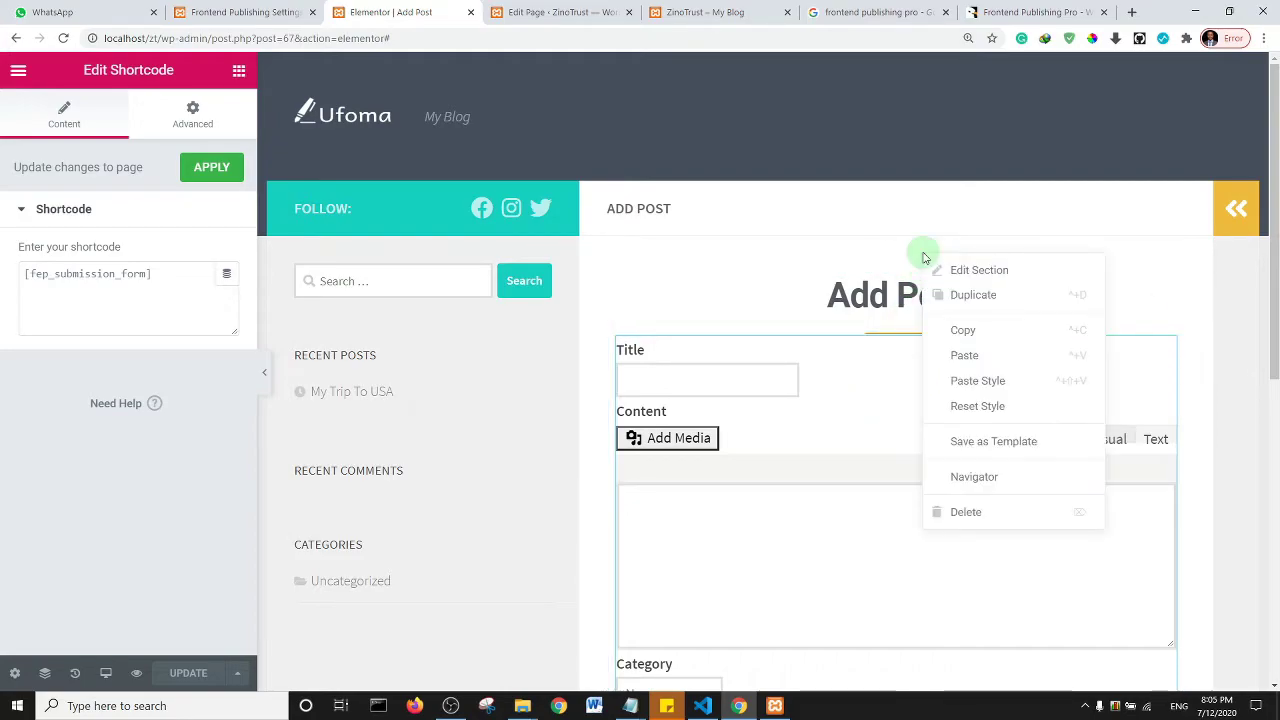
pyautogui.click(965, 333)
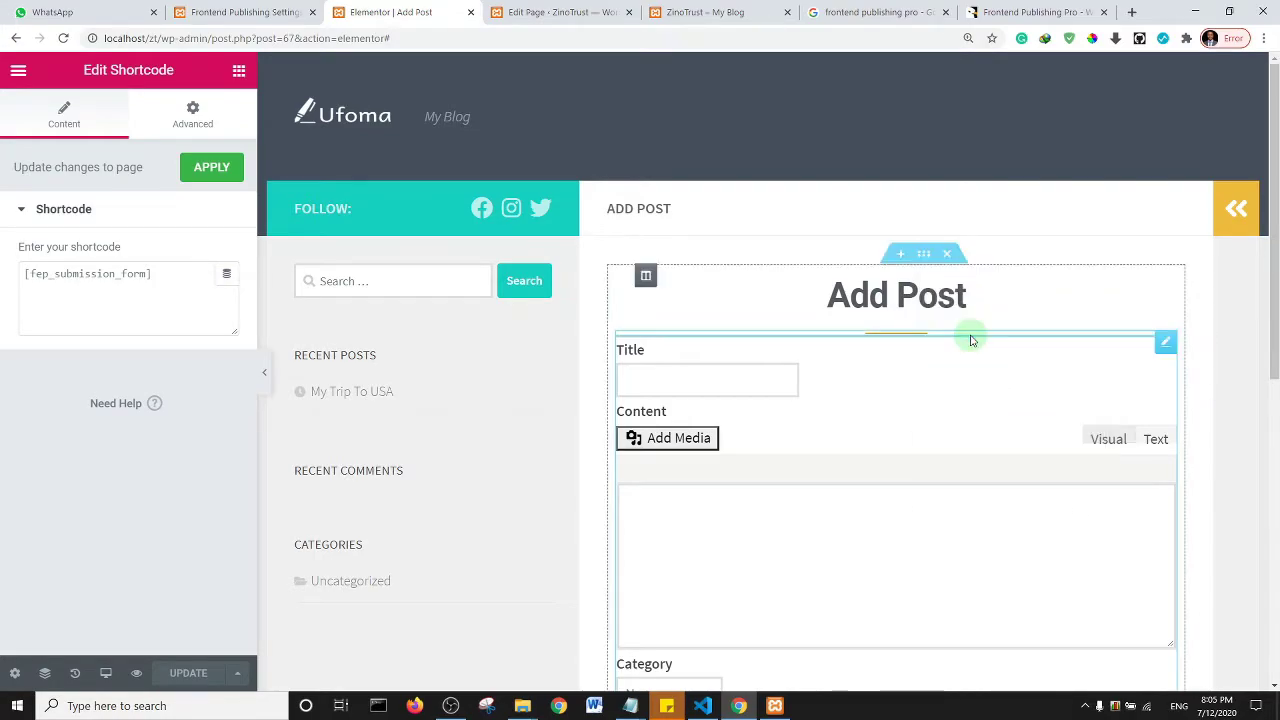
pyautogui.click(550, 10)
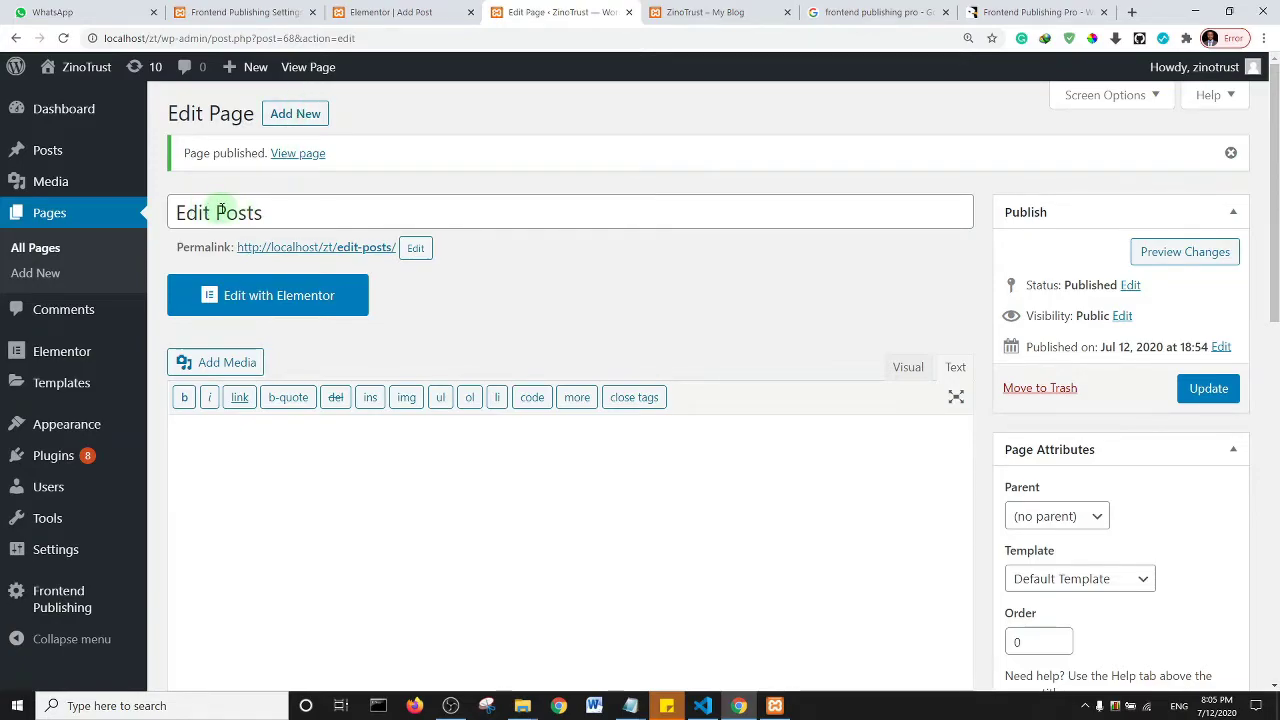
pyautogui.scroll(-10, 863, 260)
pyautogui.scroll(10, 453, 358)
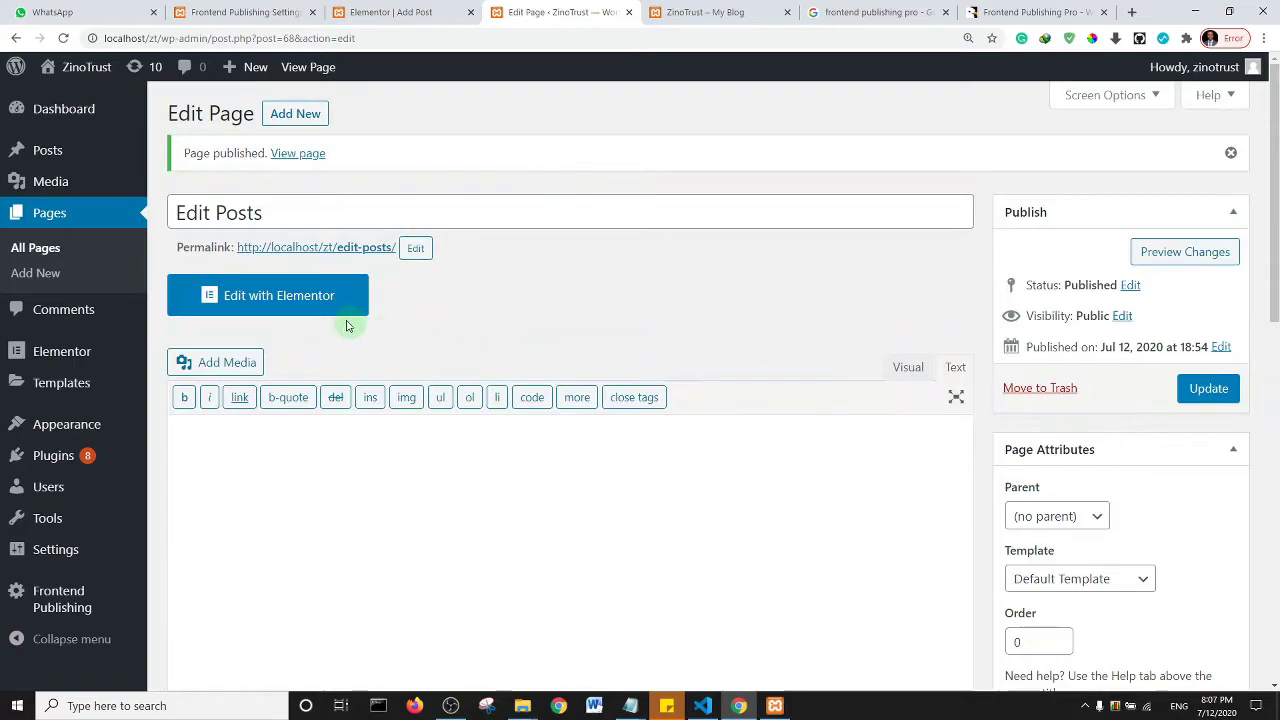
pyautogui.click(279, 300)
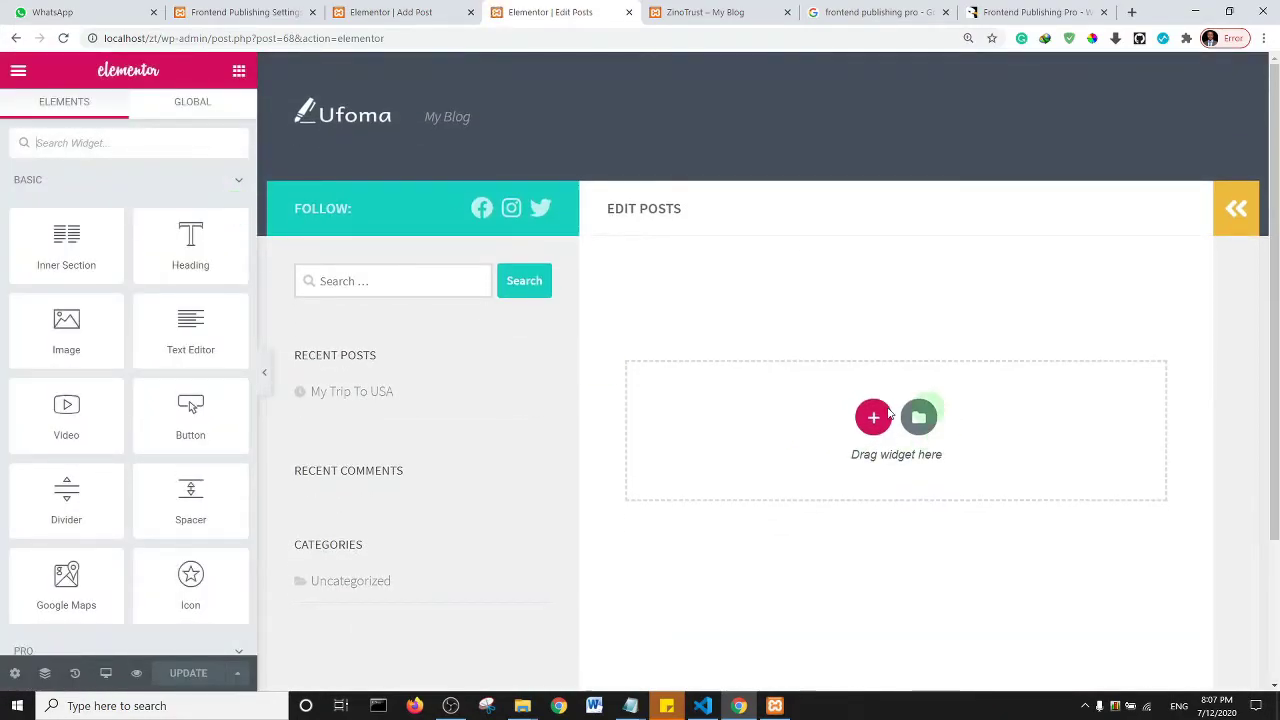
# - Copy the whole section from the Add Post page again and paste it into the empty Edit Posts page
pyautogui.click(386, 10)
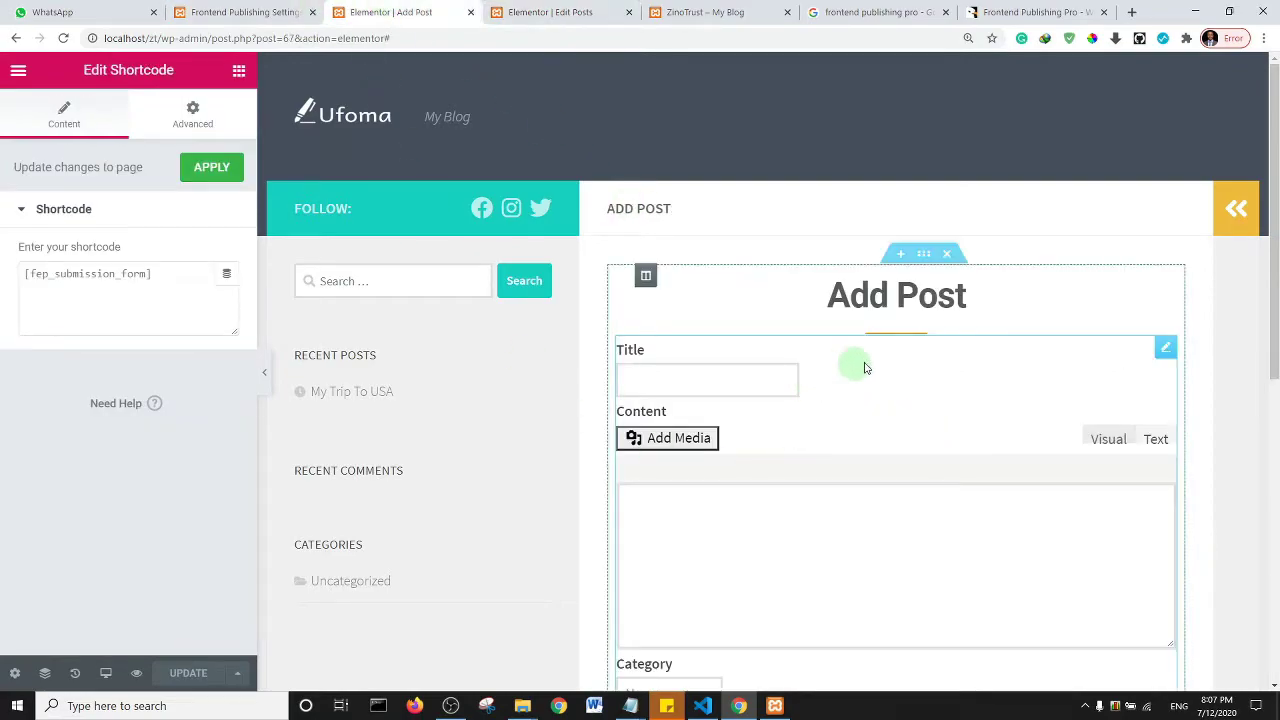
pyautogui.rightClick(921, 260)
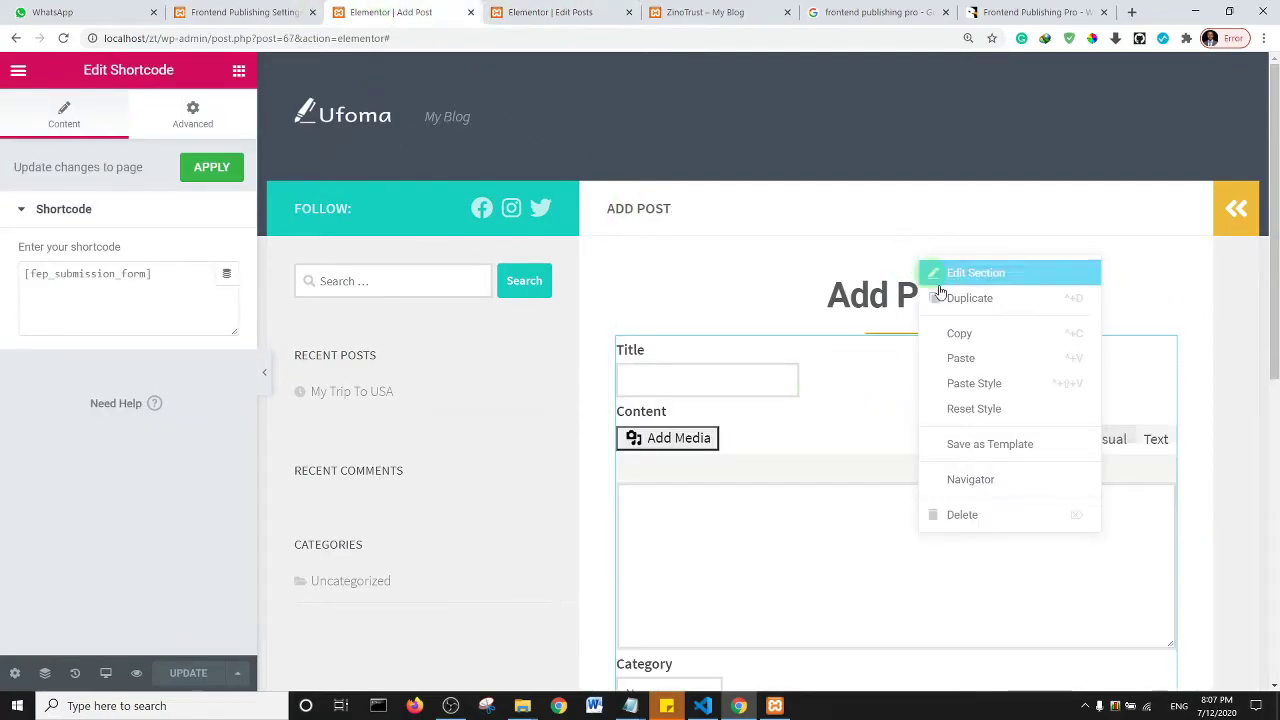
pyautogui.click(975, 333)
pyautogui.click(558, 10)
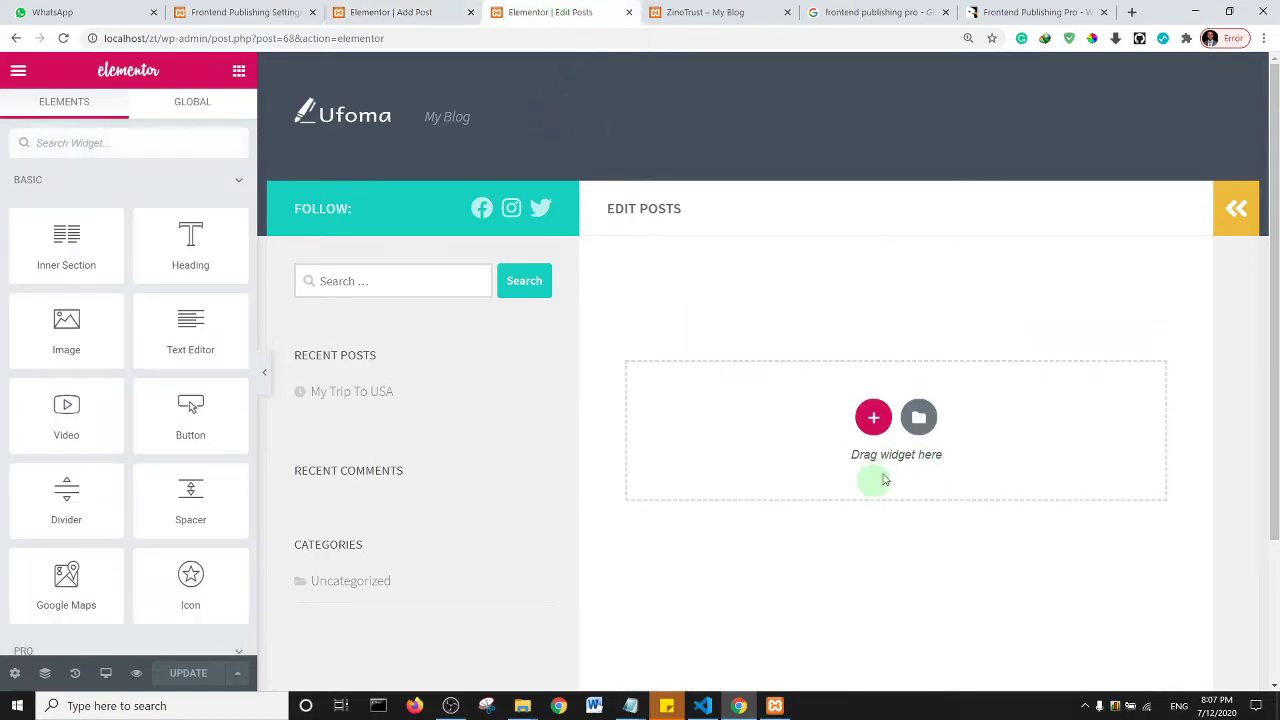
pyautogui.rightClick(806, 426)
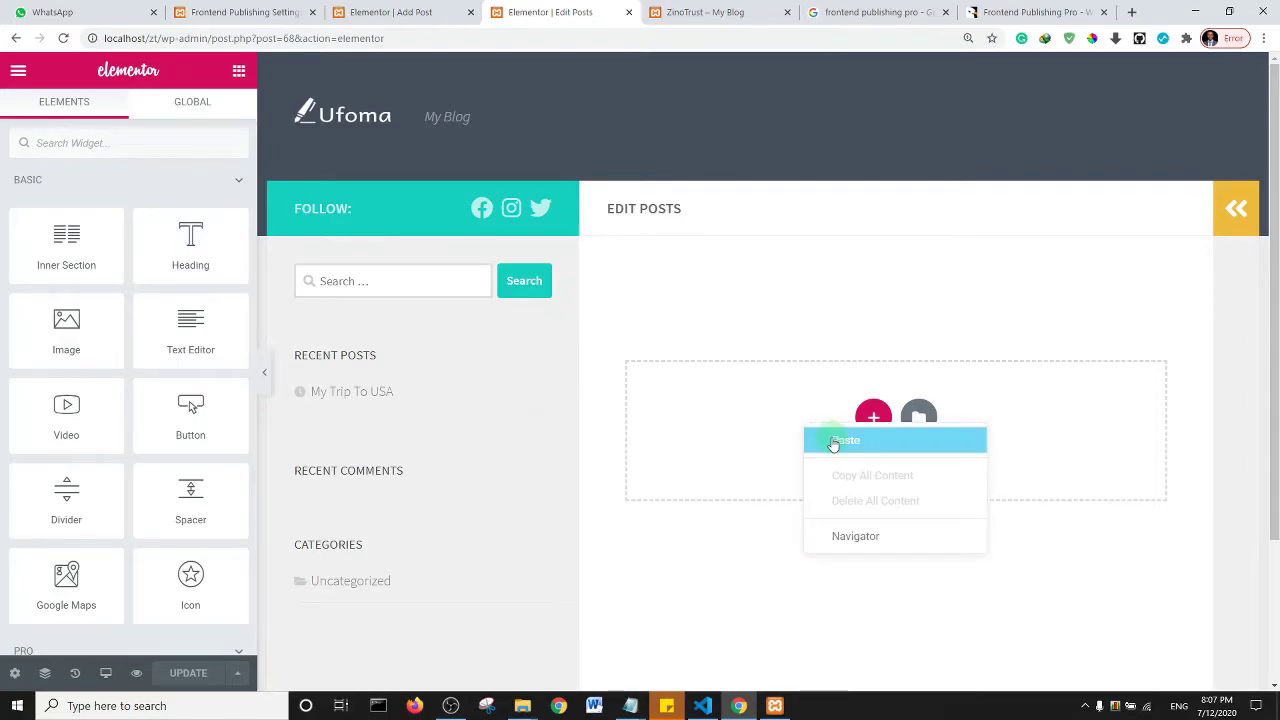
pyautogui.click(833, 441)
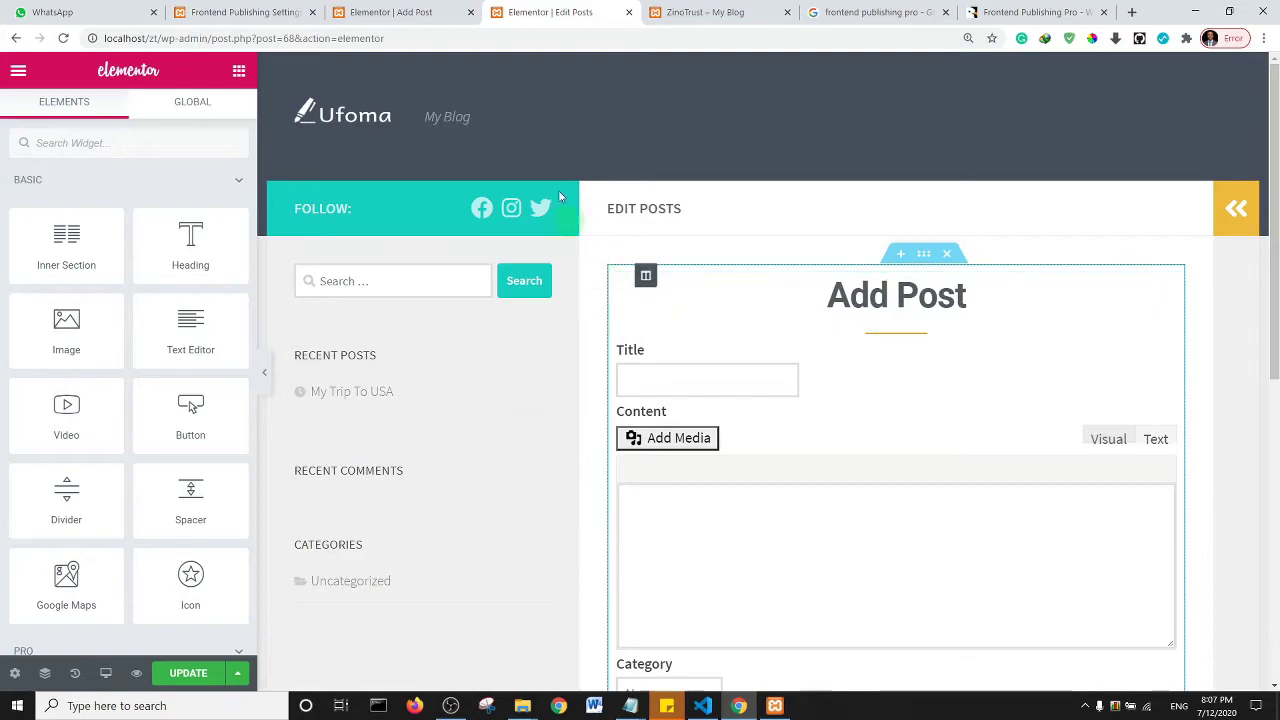
pyautogui.click(420, 12)
pyautogui.click(563, 10)
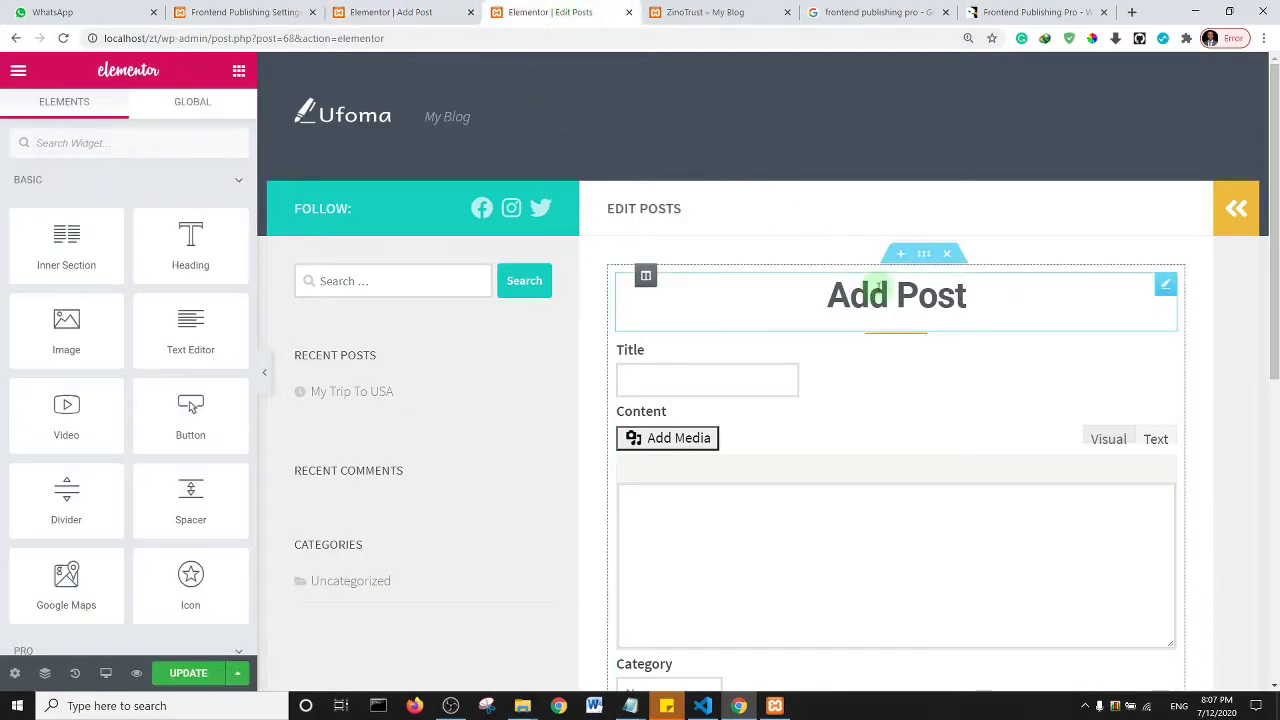
# - Change the pasted section's heading text to "Edit Post"
pyautogui.click(880, 295)
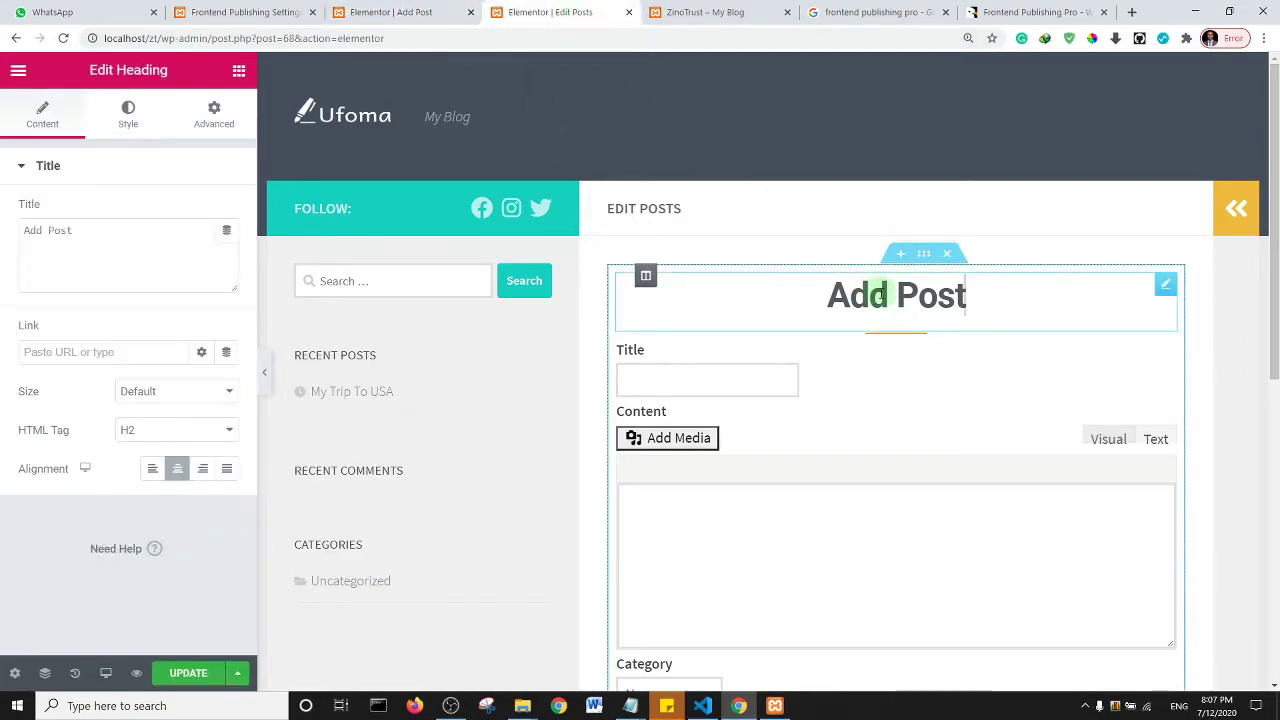
pyautogui.click(897, 295)
pyautogui.click(973, 307)
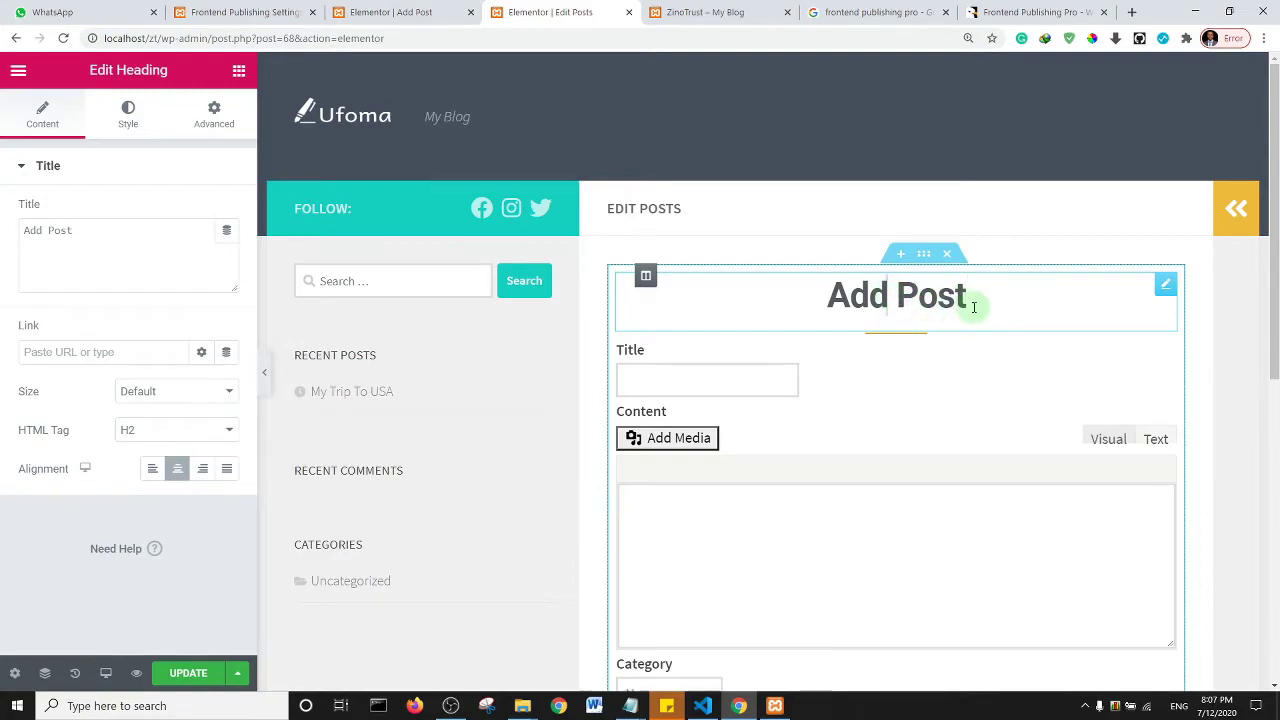
pyautogui.hotkey('shift', 'Home')
pyautogui.write('Edit')
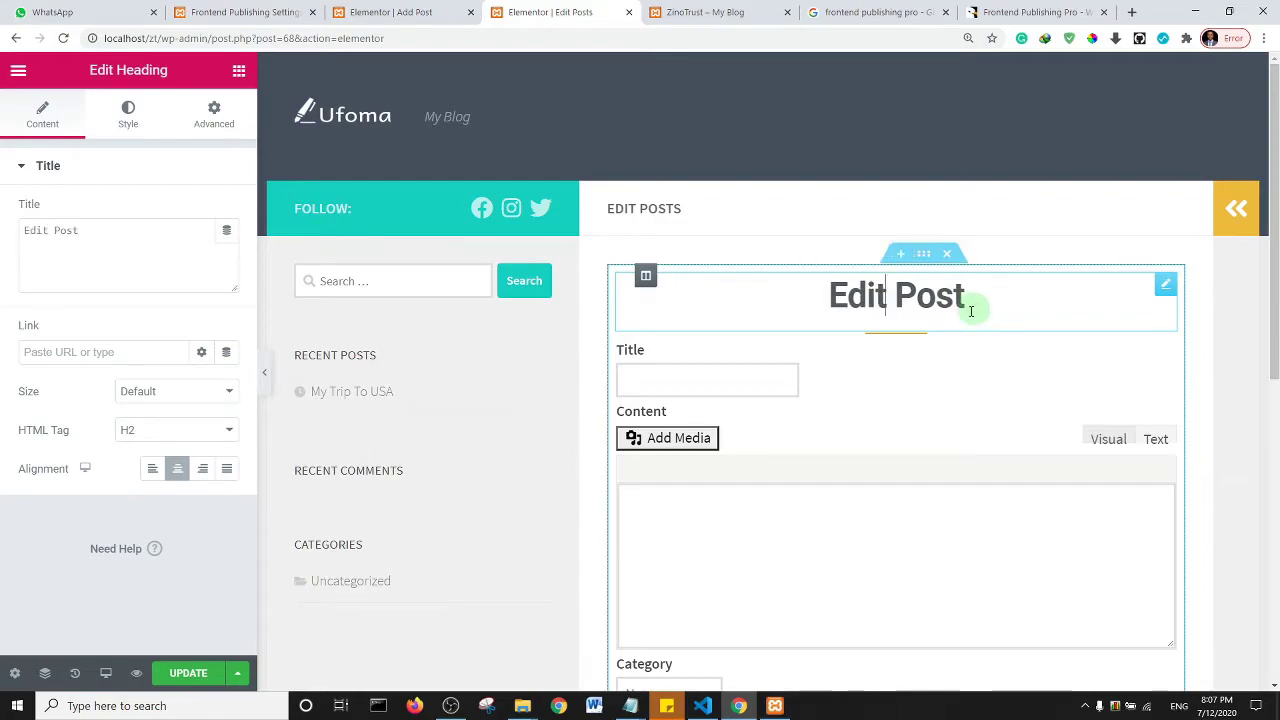
# - Replace the Edit Posts page's shortcode with [fep_article_list] copied from the Frontend Publishing settings and update the page
pyautogui.click(1168, 352)
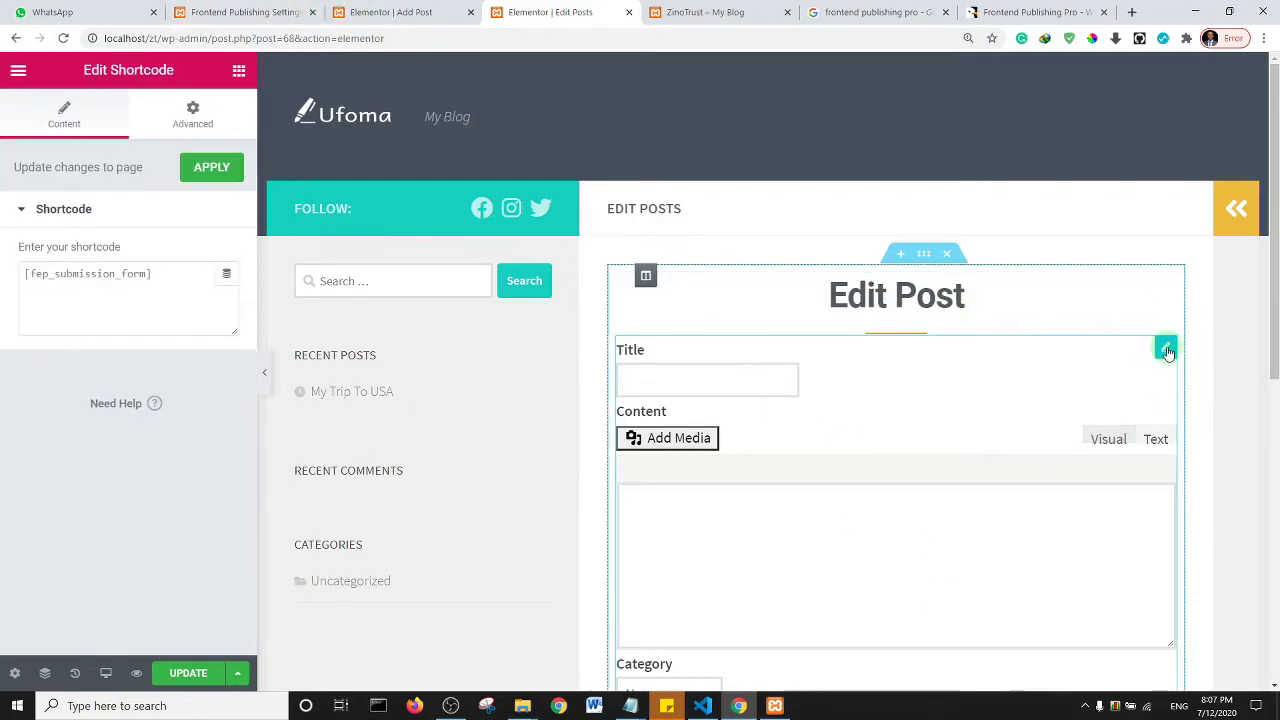
pyautogui.click(243, 8)
pyautogui.moveTo(300, 238); pyautogui.dragTo(193, 240)
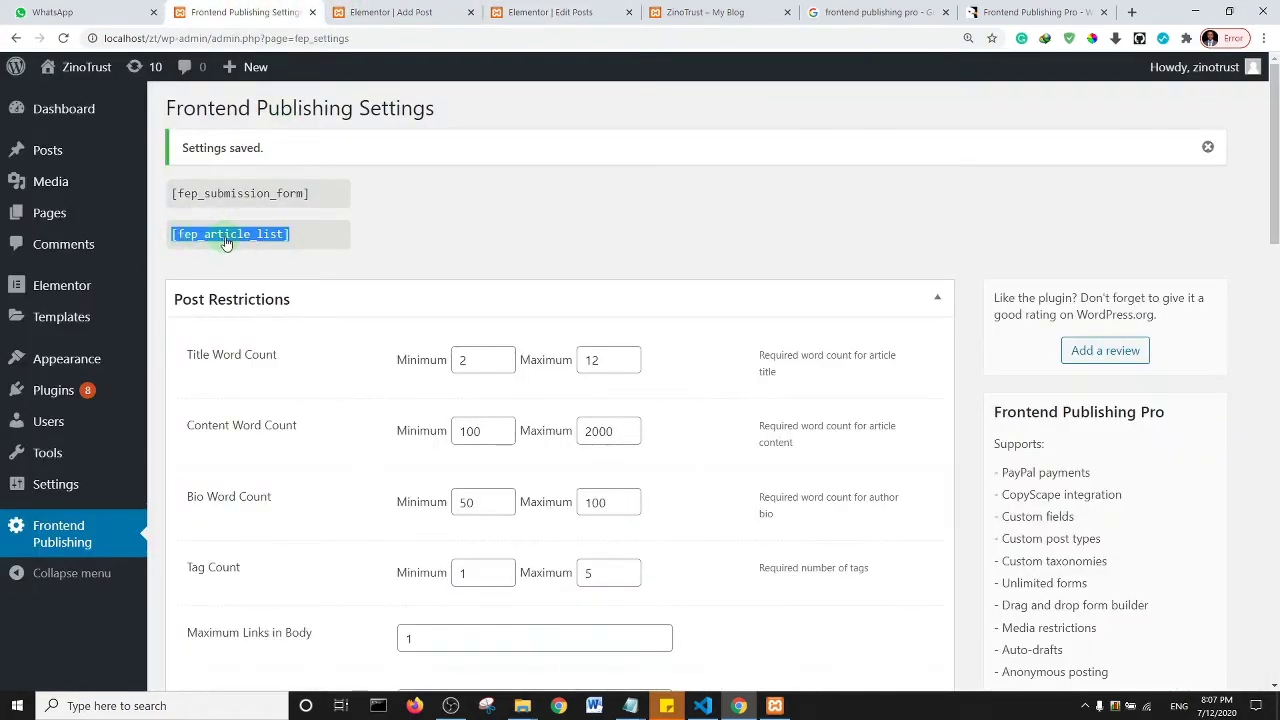
pyautogui.click(552, 12)
pyautogui.moveTo(160, 274); pyautogui.dragTo(10, 268)
pyautogui.hotkey('ctrl', 'v')
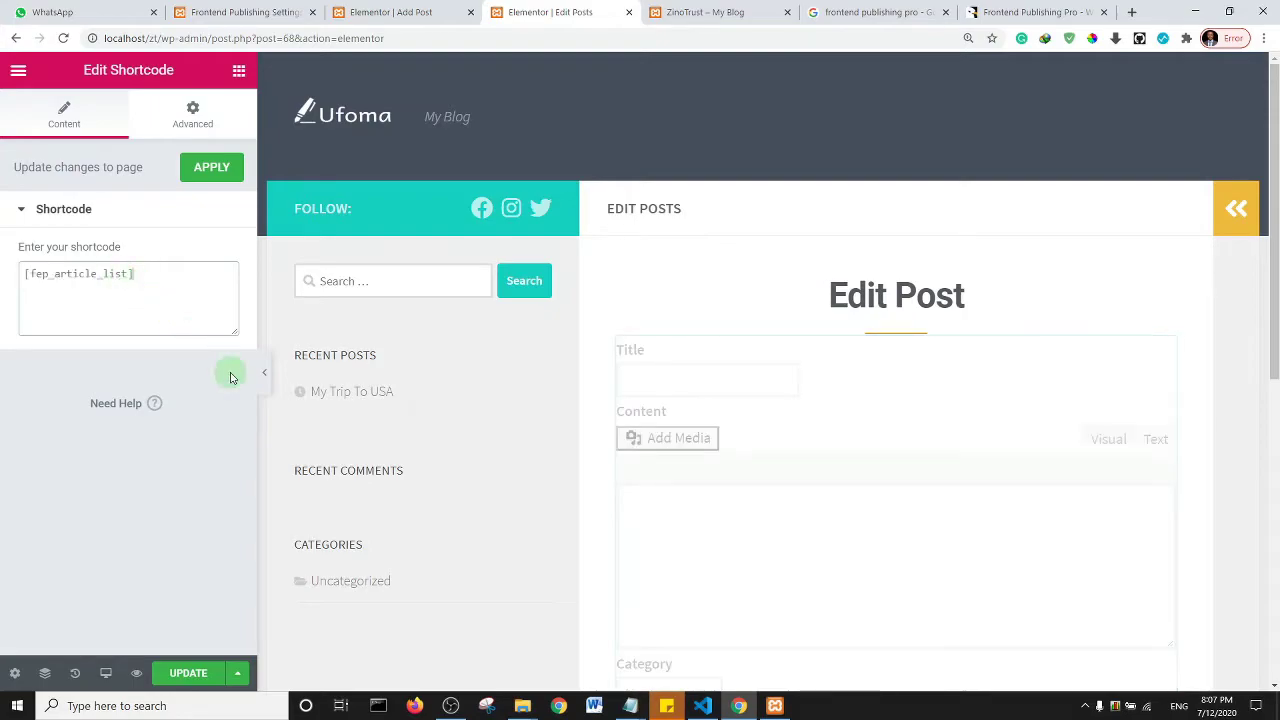
pyautogui.click(188, 676)
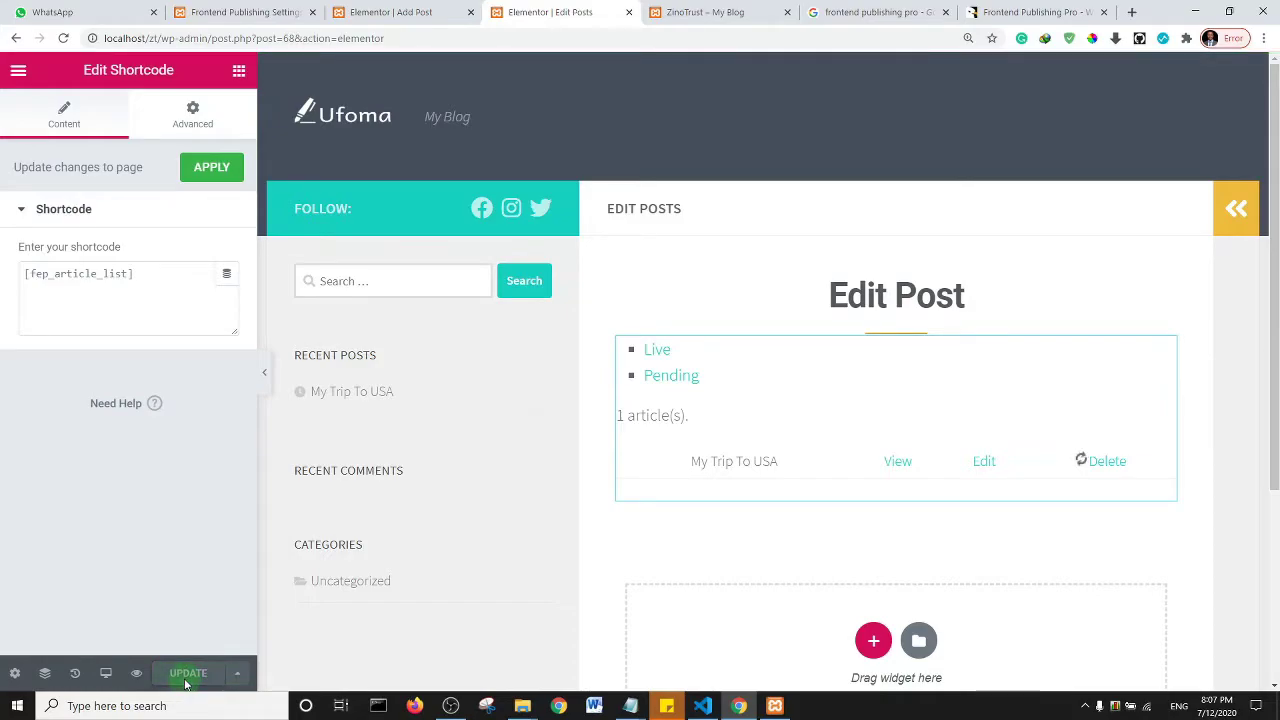
# - Check both edited pages and close their Elementor editors, returning to the Frontend Publishing settings
pyautogui.click(405, 12)
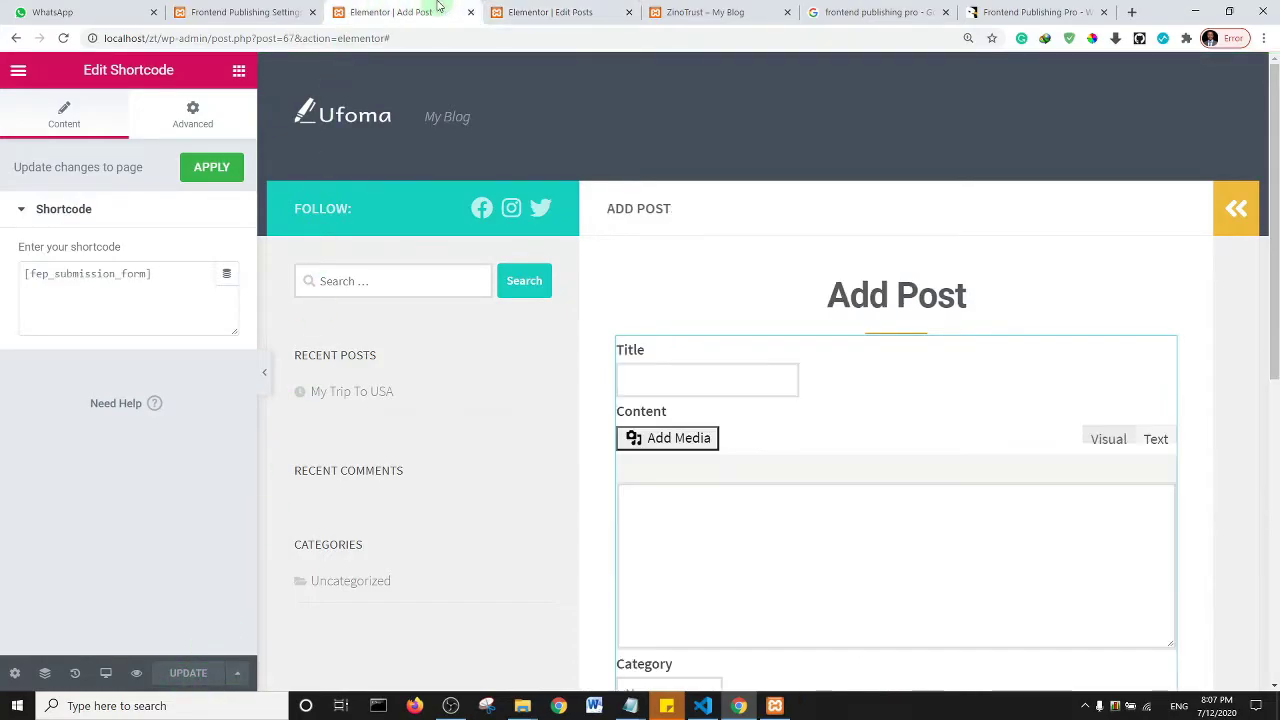
pyautogui.click(632, 6)
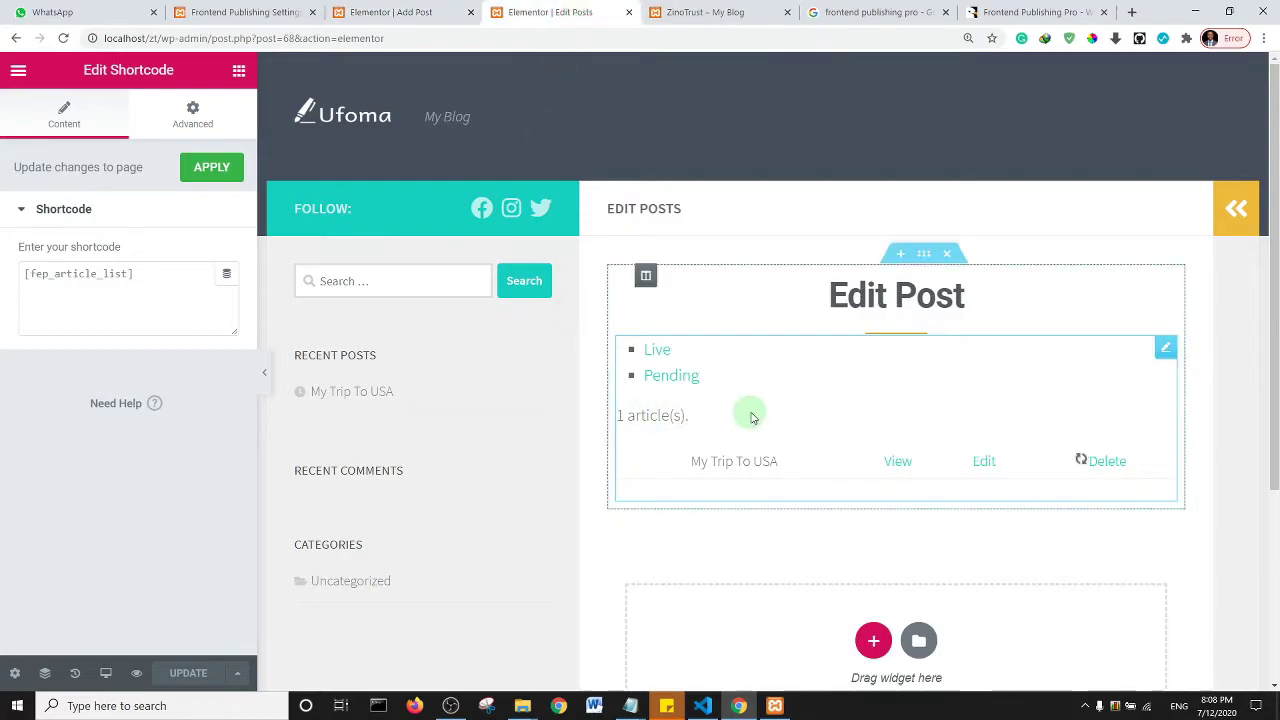
pyautogui.click(405, 12)
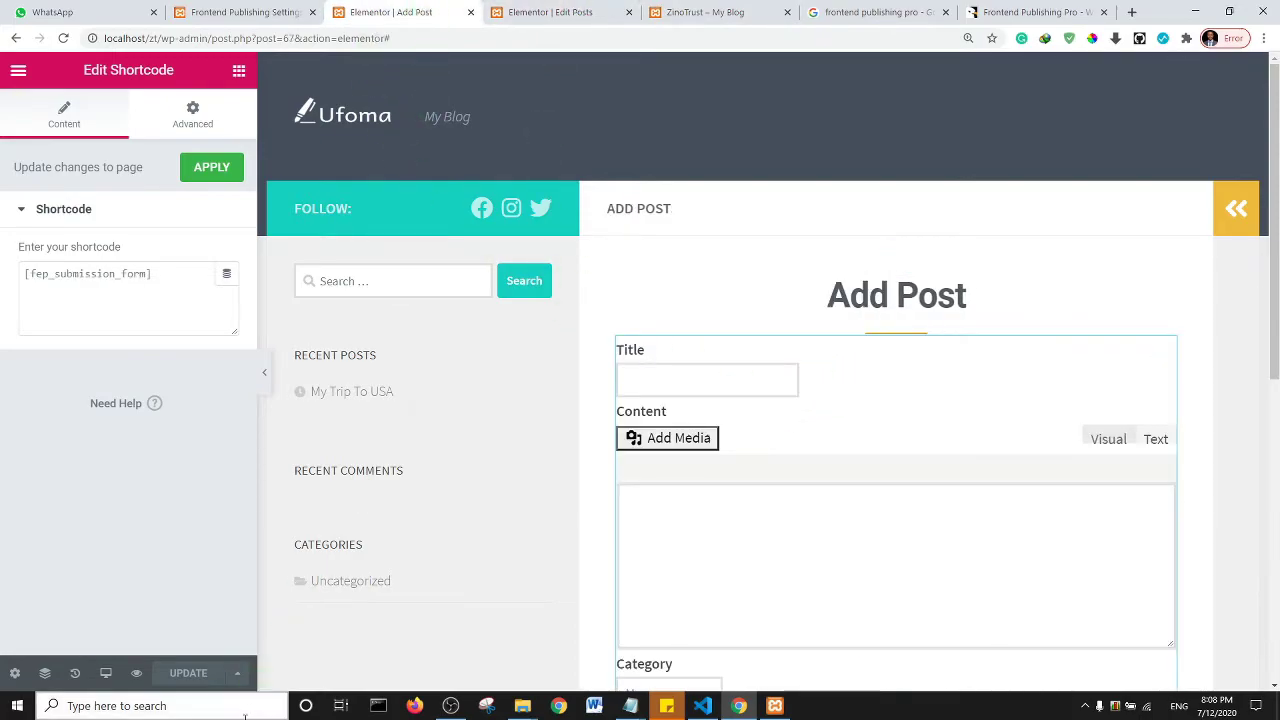
pyautogui.click(470, 12)
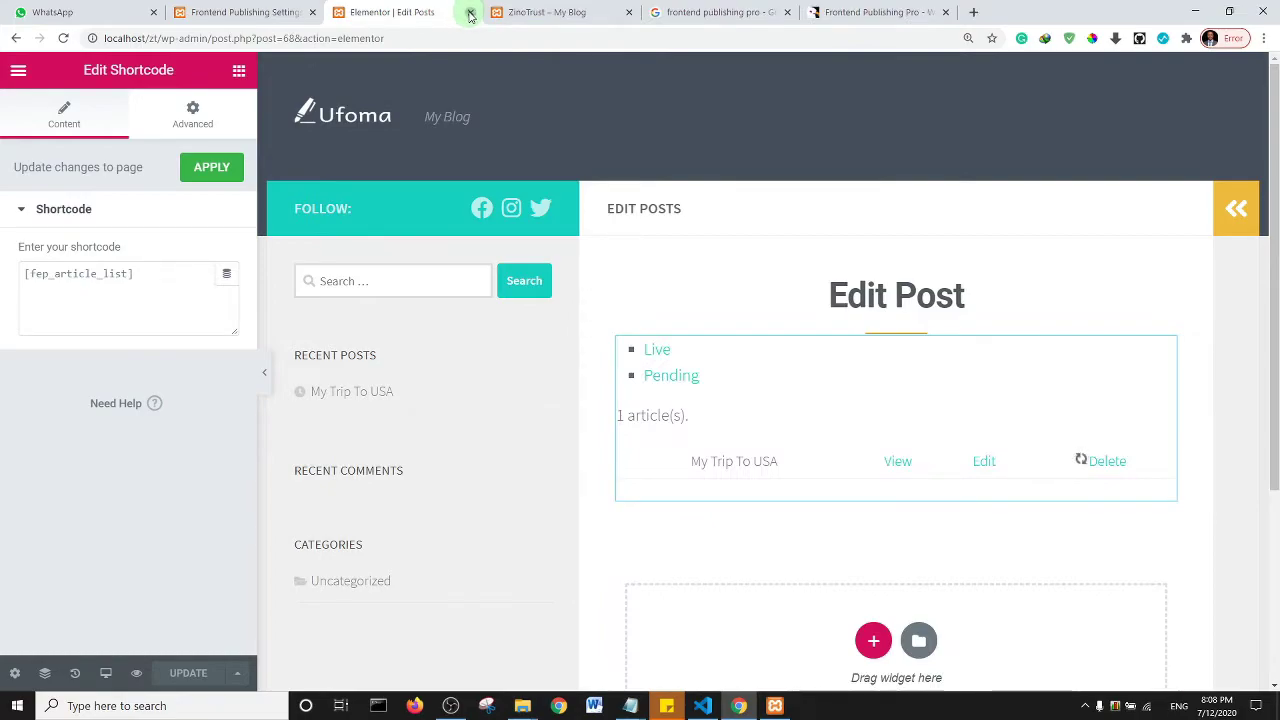
pyautogui.click(470, 12)
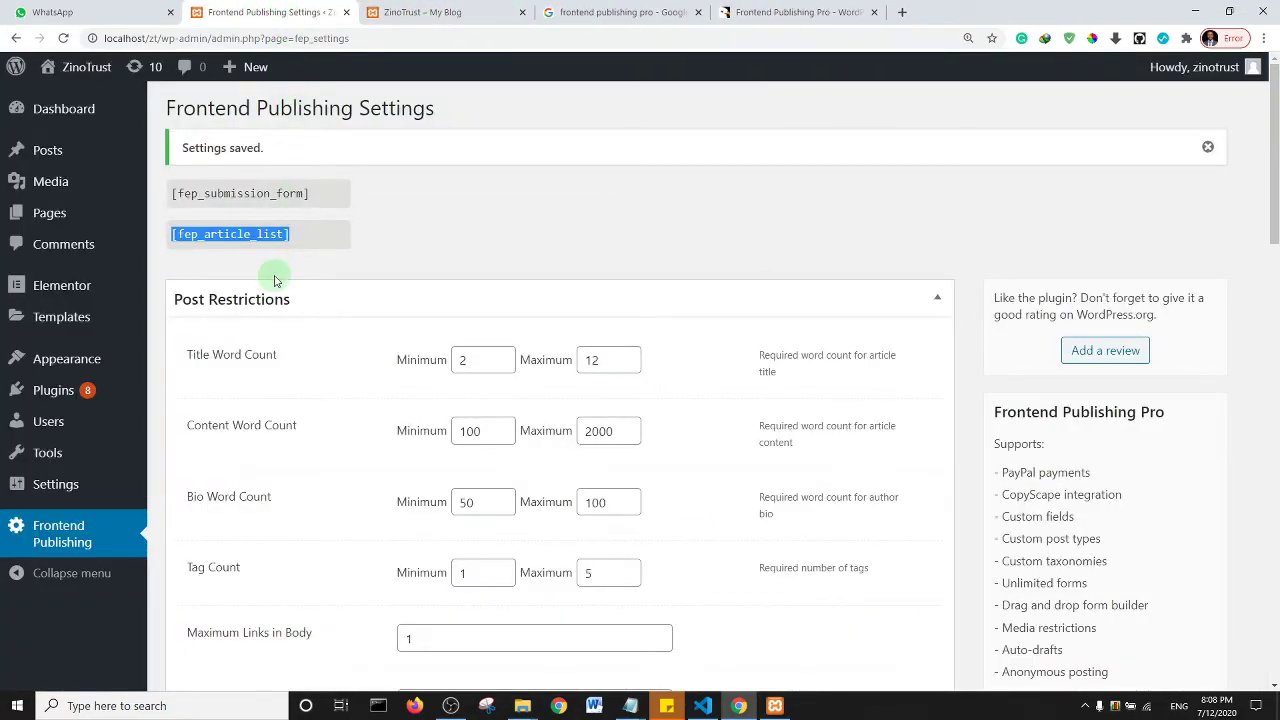
pyautogui.click(448, 224)
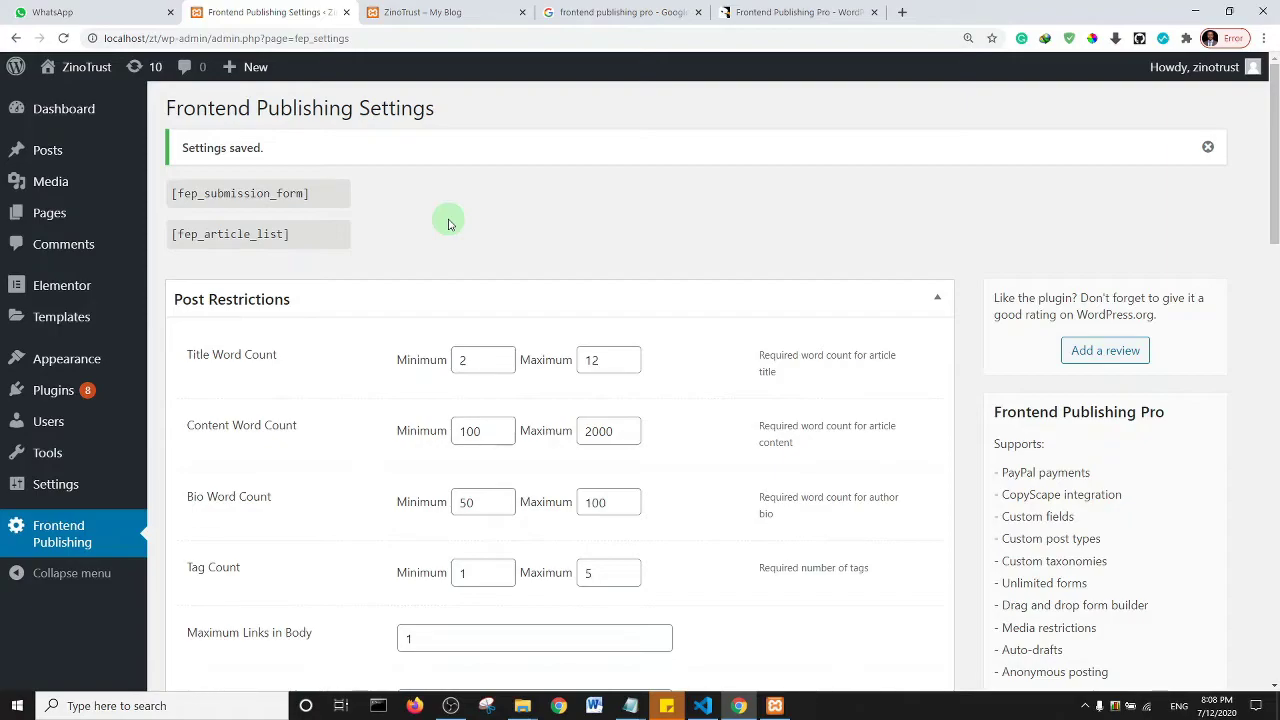
# - Open the published Add Post and Edit Posts pages from the Pages list in separate tabs and display the Add Post page
pyautogui.moveTo(72, 217)
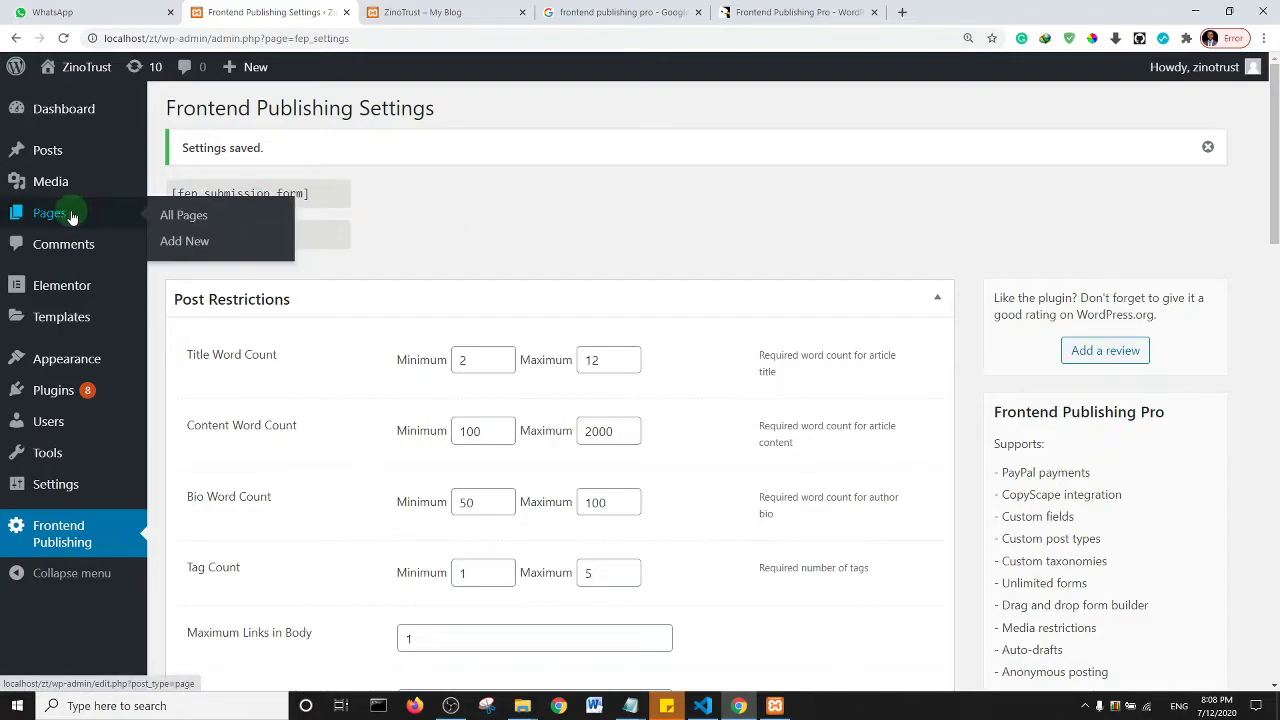
pyautogui.keyDown('ctrl'); pyautogui.keyDown('shift'); pyautogui.click(72, 217); pyautogui.keyUp('shift'); pyautogui.keyUp('ctrl')
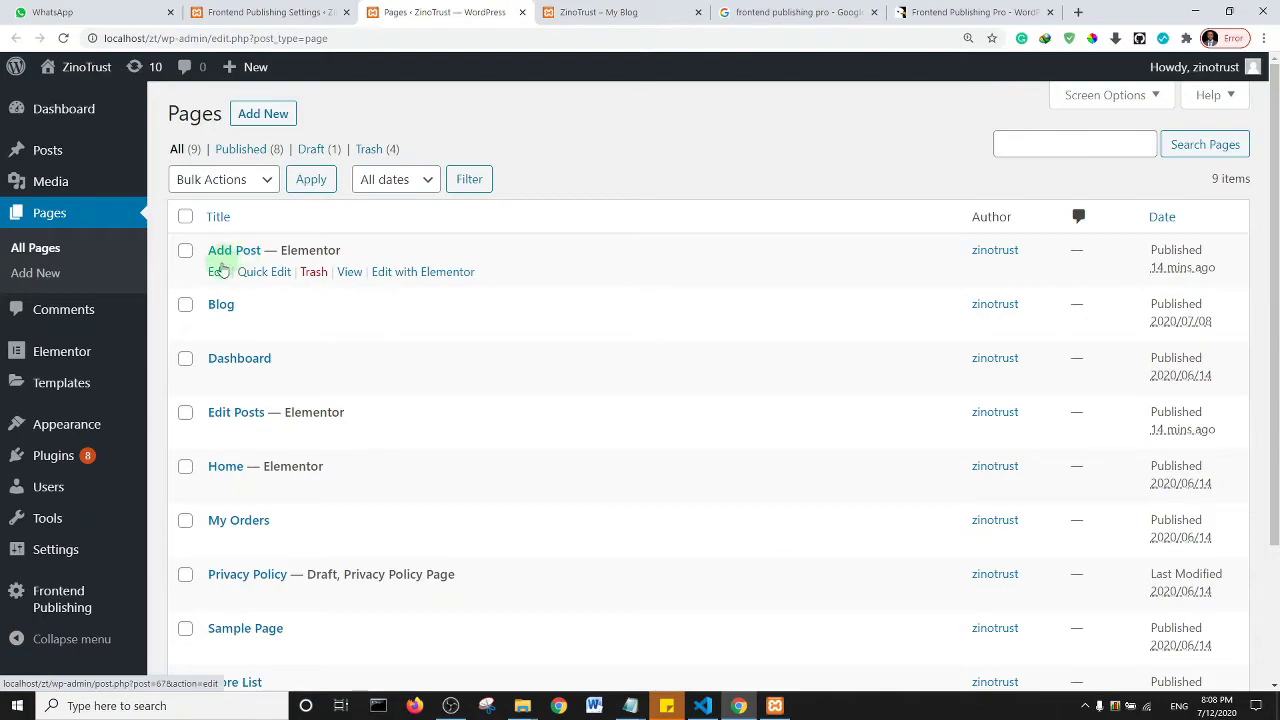
pyautogui.keyDown('ctrl'); pyautogui.click(349, 272); pyautogui.keyUp('ctrl')
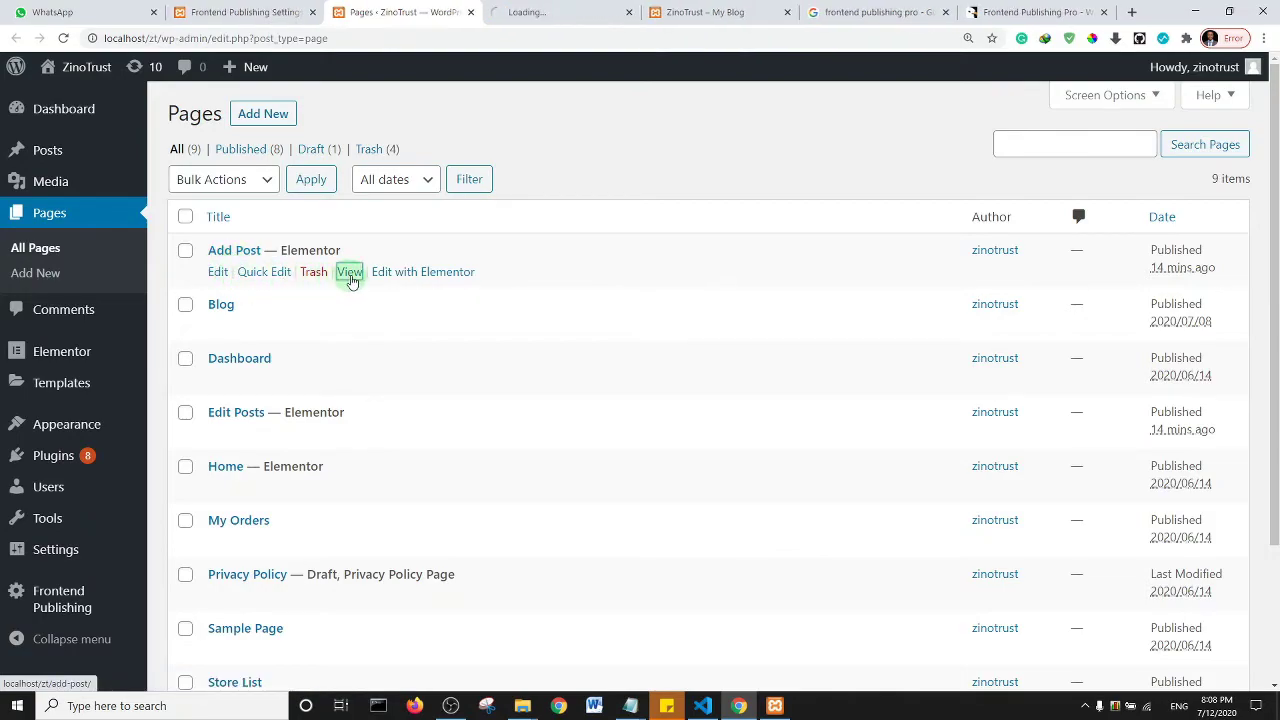
pyautogui.scroll(-1, 352, 283)
pyautogui.scroll(-1, 352, 283)
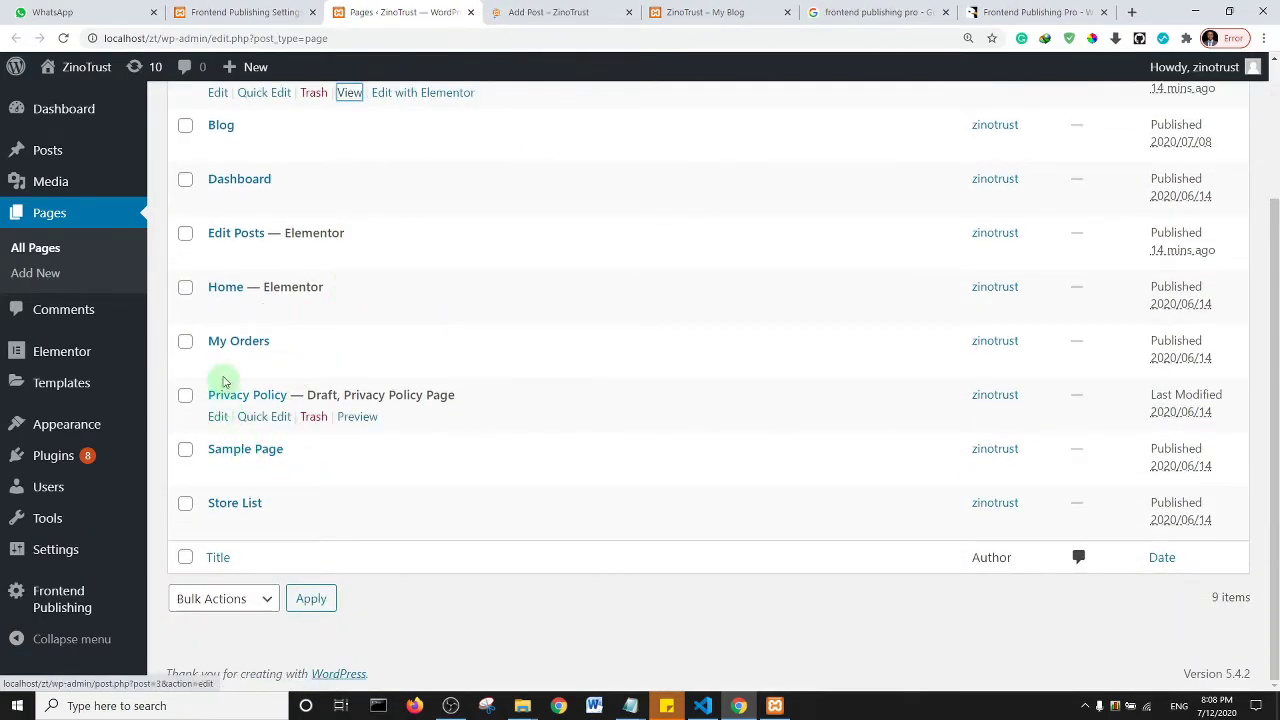
pyautogui.keyDown('ctrl'); pyautogui.click(349, 258); pyautogui.keyUp('ctrl')
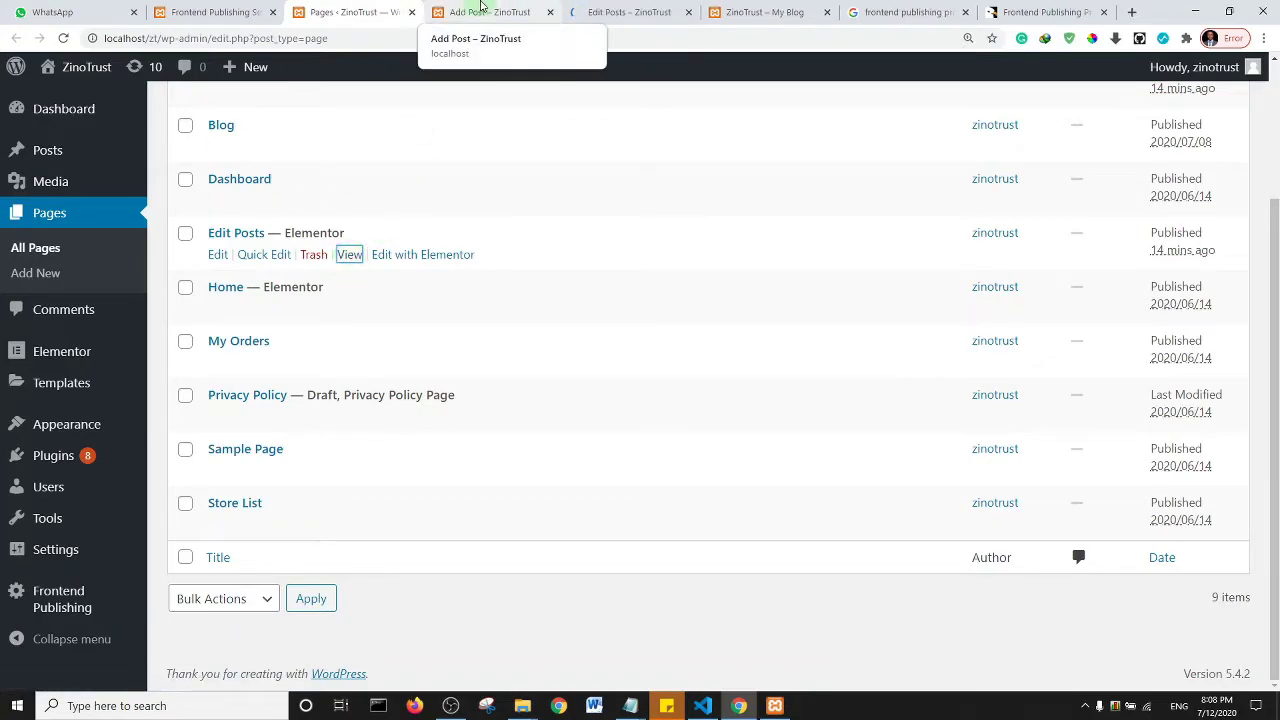
pyautogui.click(481, 10)
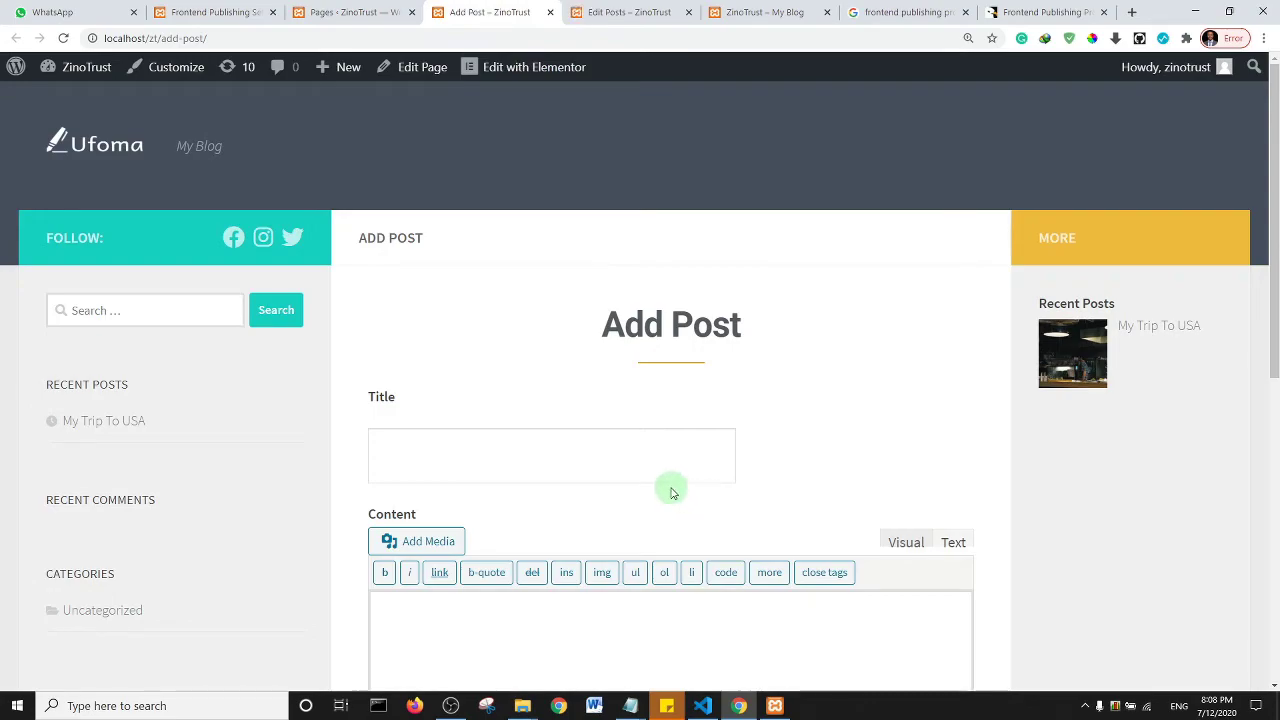
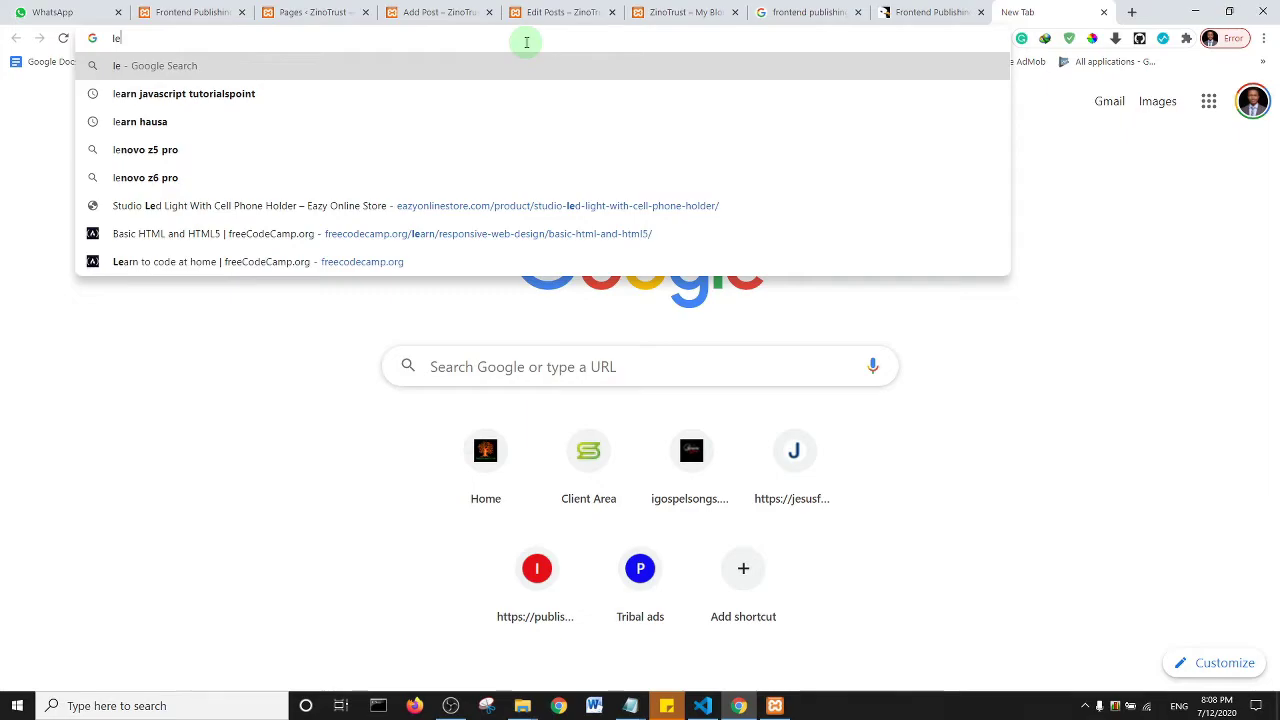
# - Search Google for "lorem ipsum" and open the lipsum.com result
pyautogui.press('BackSpace')
pyautogui.write('ore')
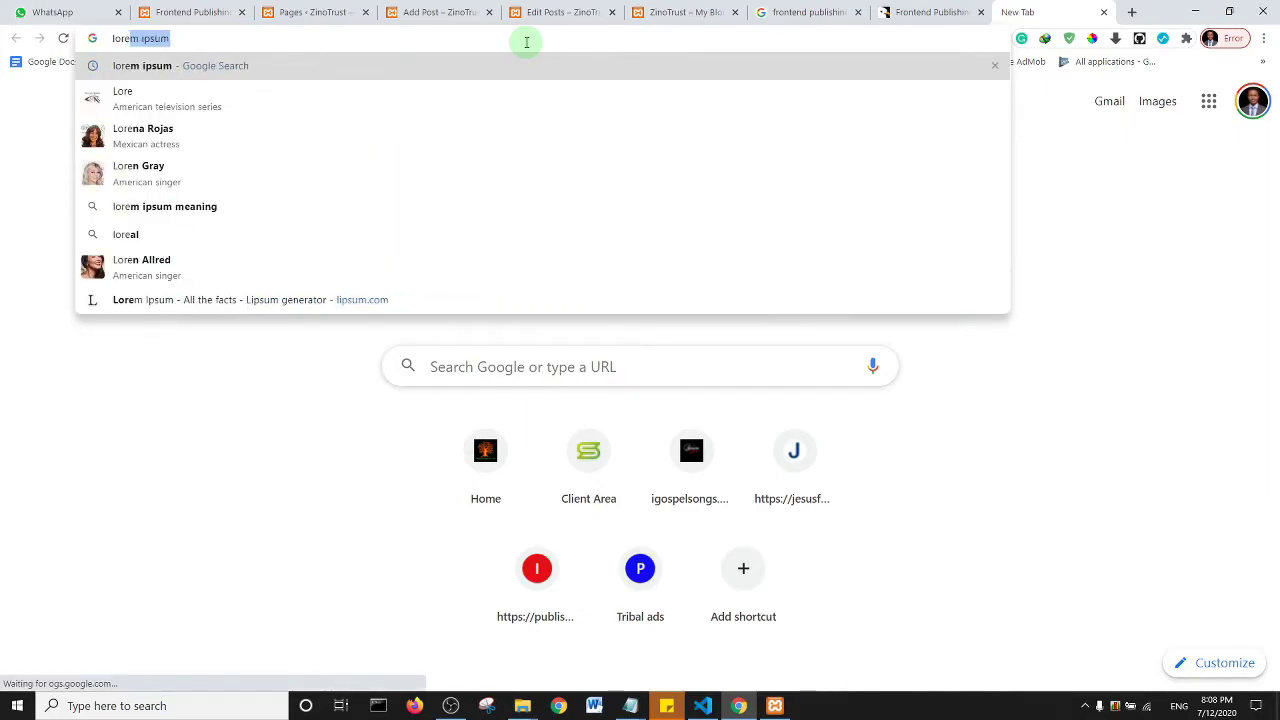
pyautogui.press('Return')
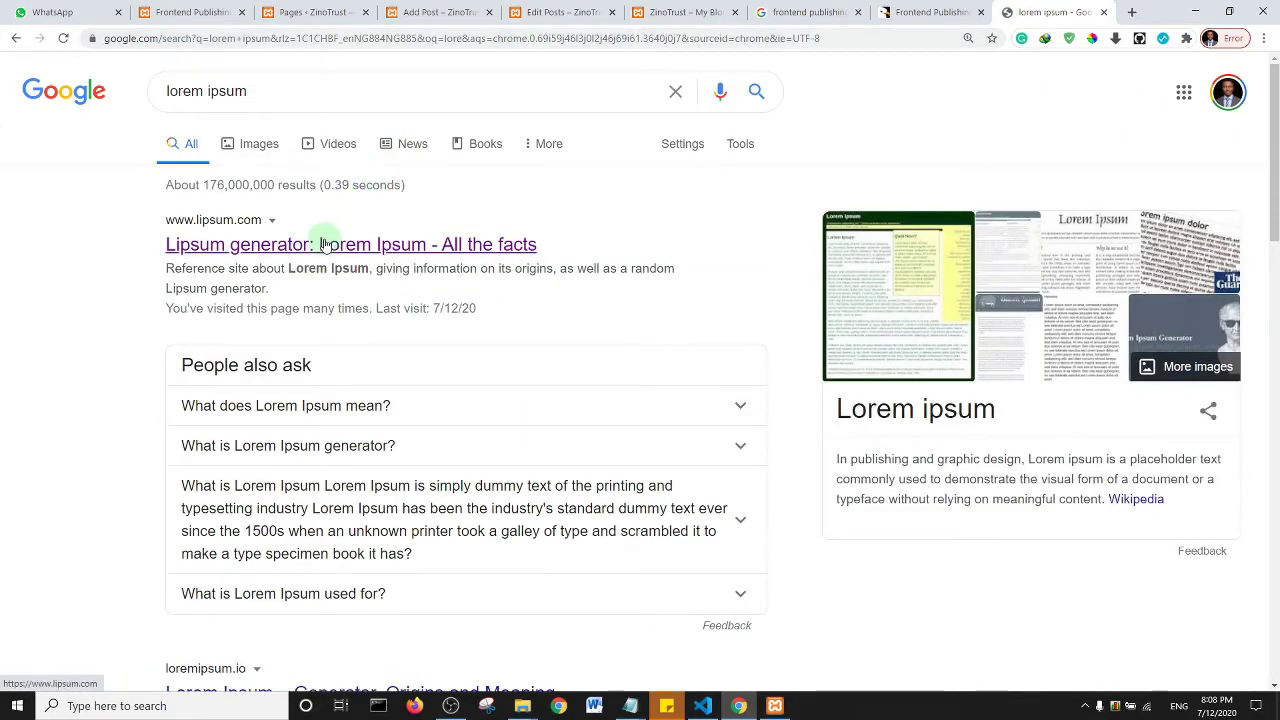
pyautogui.click(325, 245)
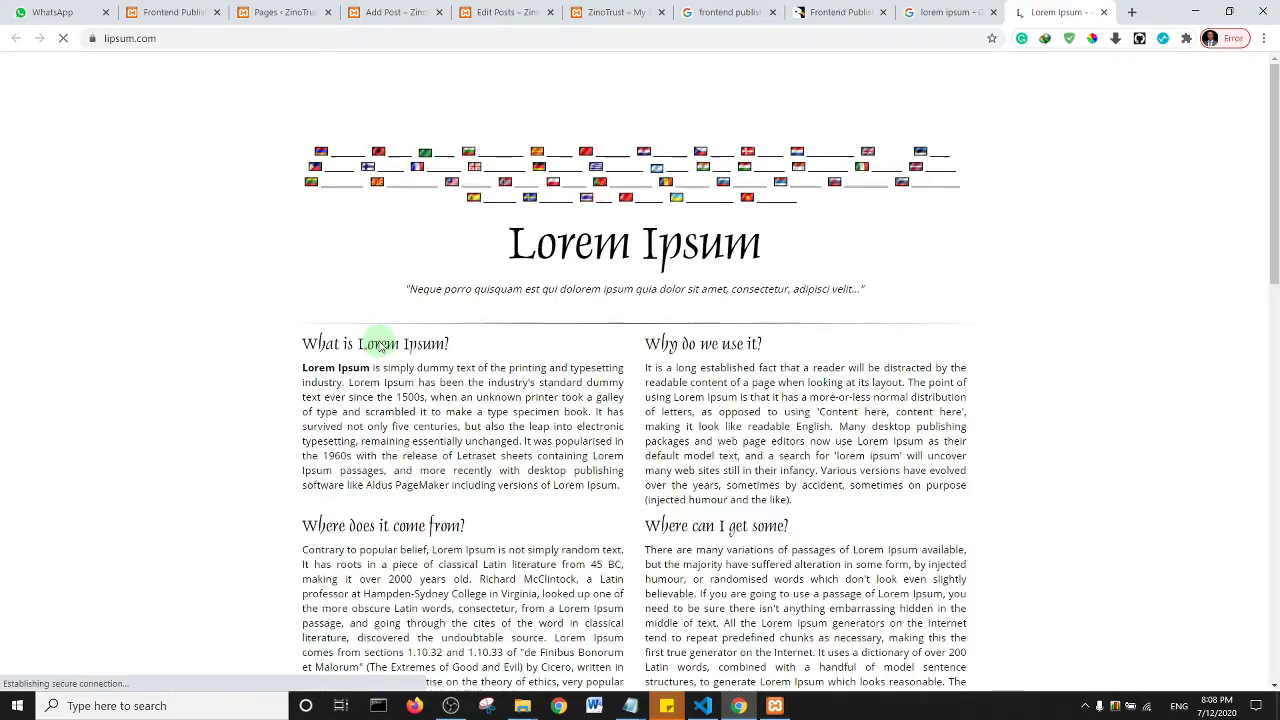
# - Copy the full paragraph under "What is Lorem Ipsum?" on the lipsum.com page
pyautogui.moveTo(625, 492); pyautogui.dragTo(371, 441)
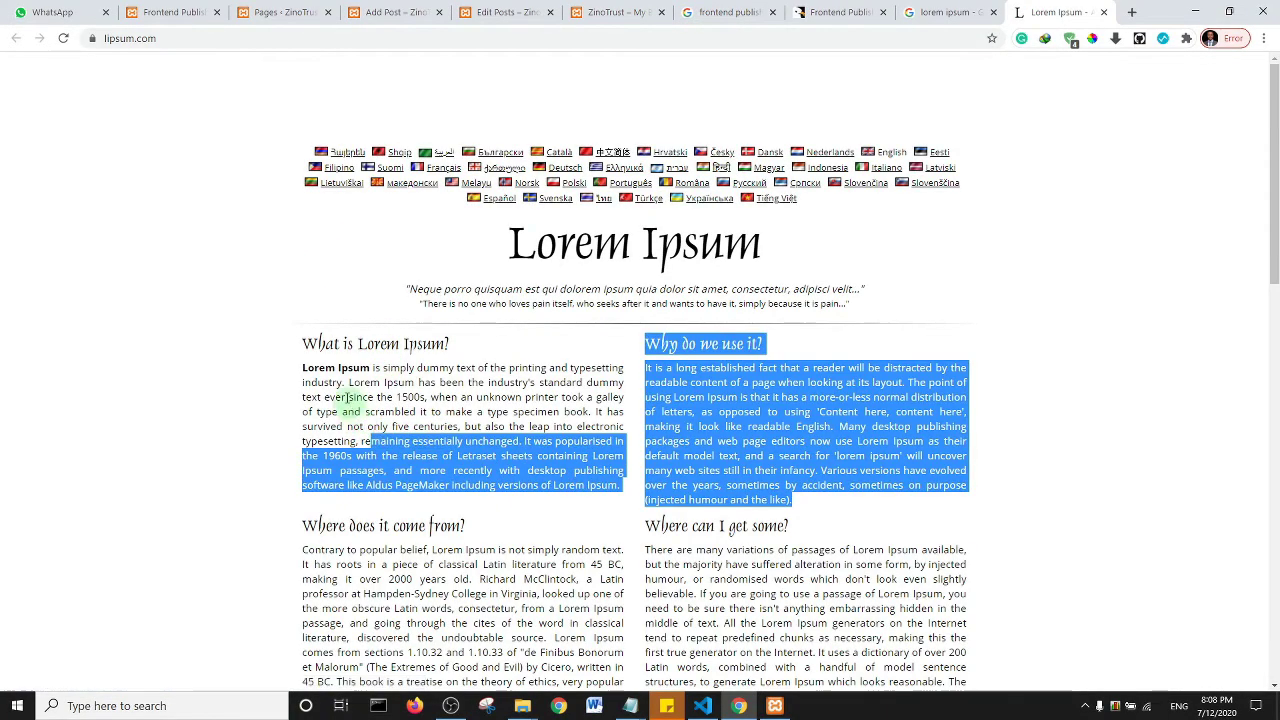
pyautogui.click(304, 388)
pyautogui.moveTo(303, 372); pyautogui.dragTo(303, 369)
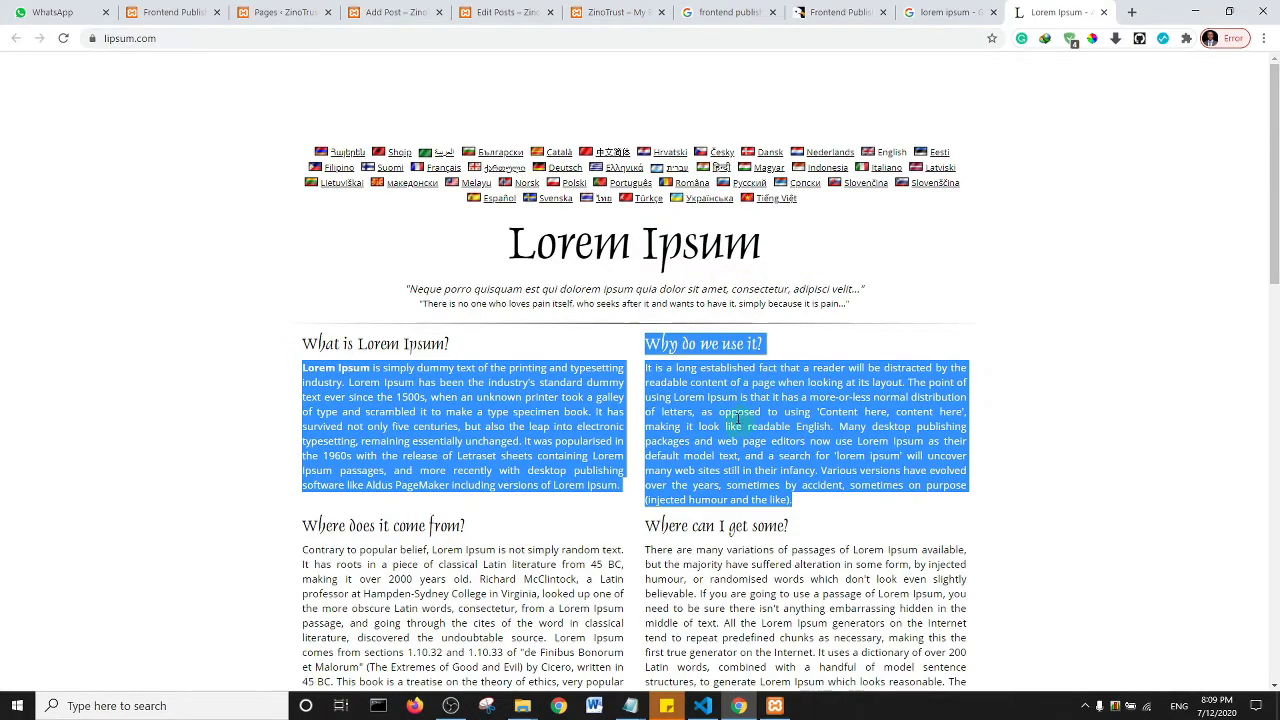
pyautogui.moveTo(598, 579); pyautogui.dragTo(498, 564)
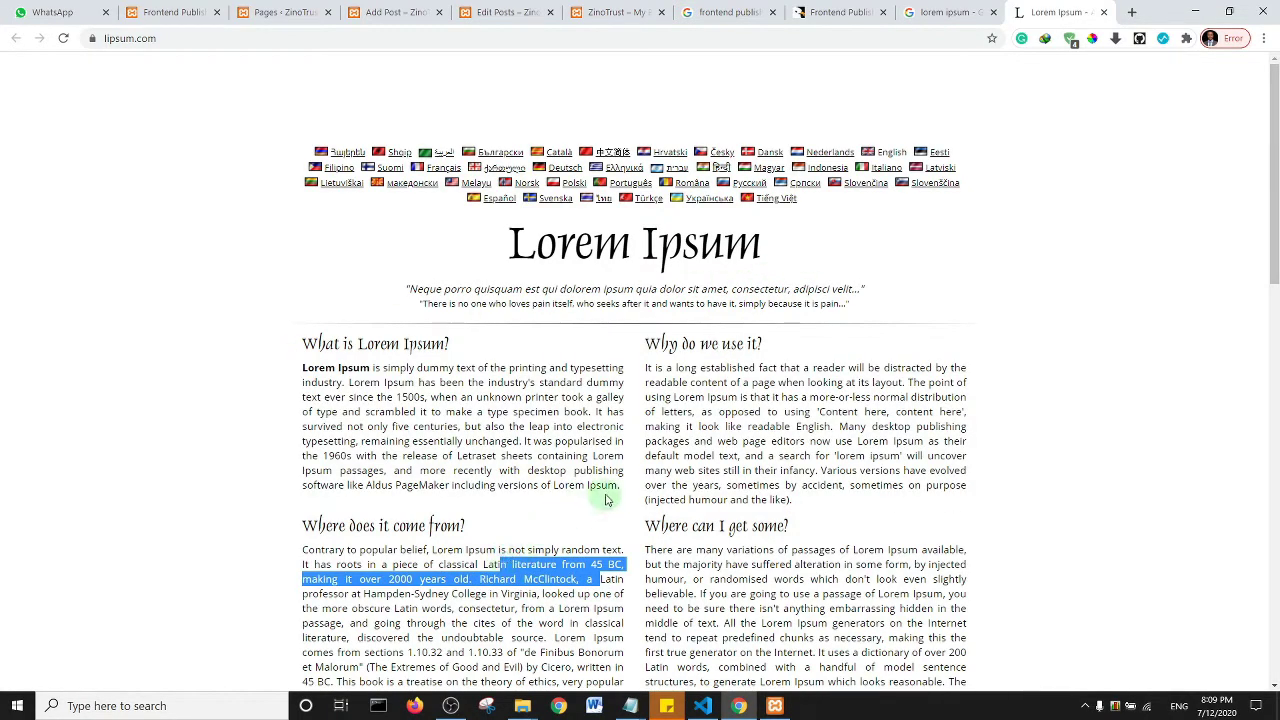
pyautogui.moveTo(621, 487); pyautogui.dragTo(305, 369)
pyautogui.hotkey('ctrl', 'c')
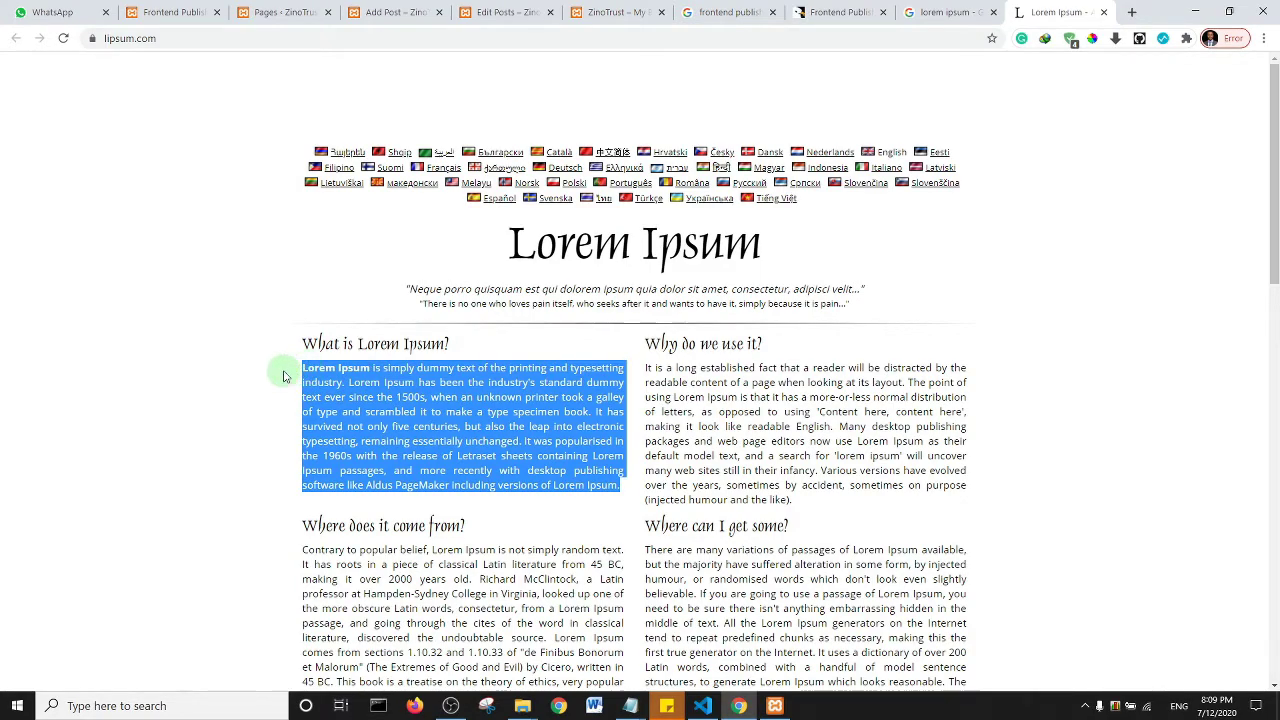
# - Paste the copied lorem ipsum paragraph into the Add Post form's content, leaving no extra blank line at its end
pyautogui.click(397, 11)
pyautogui.click(511, 471)
pyautogui.hotkey('ctrl', 'v')
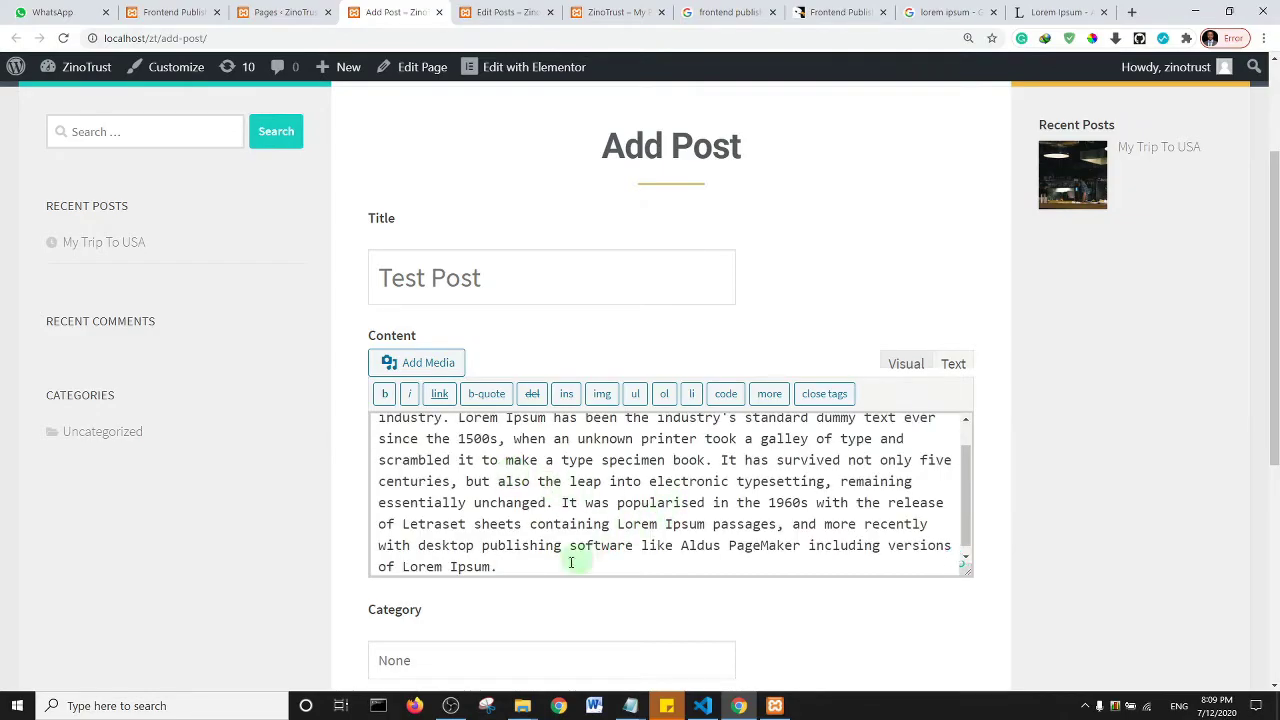
pyautogui.press('Return')
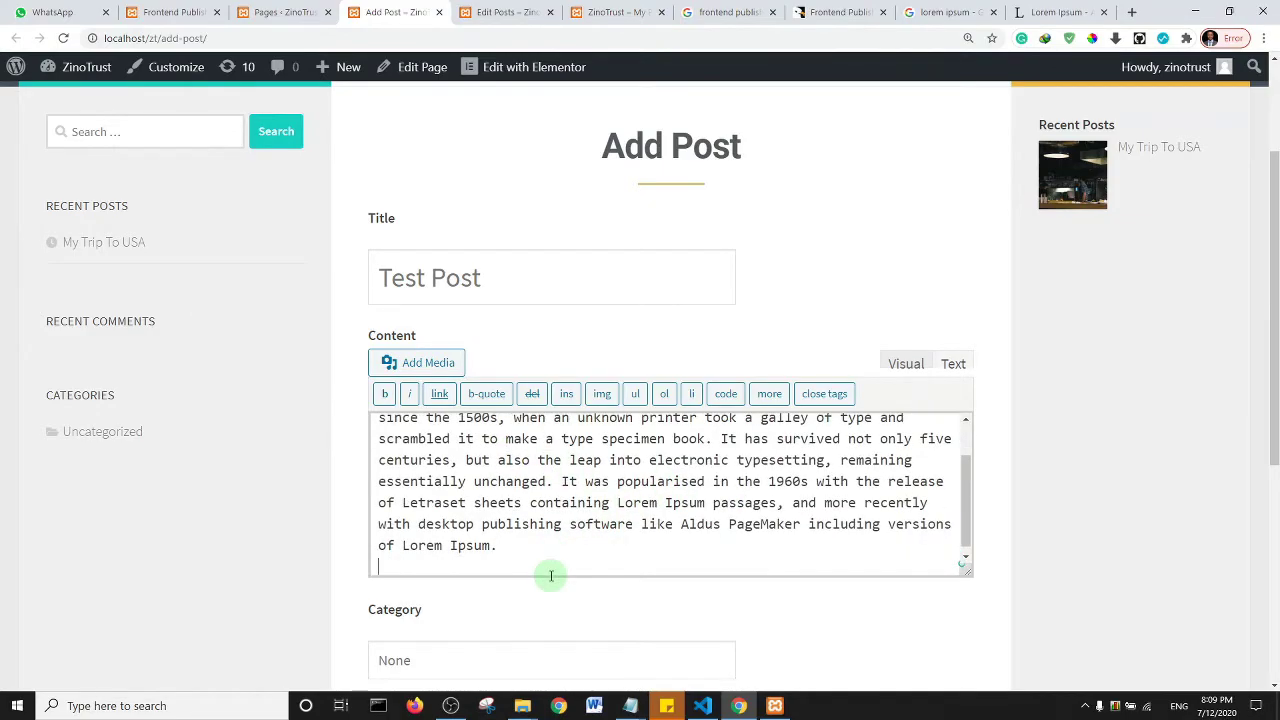
pyautogui.press('BackSpace')
pyautogui.press('Return')
pyautogui.press('BackSpace')
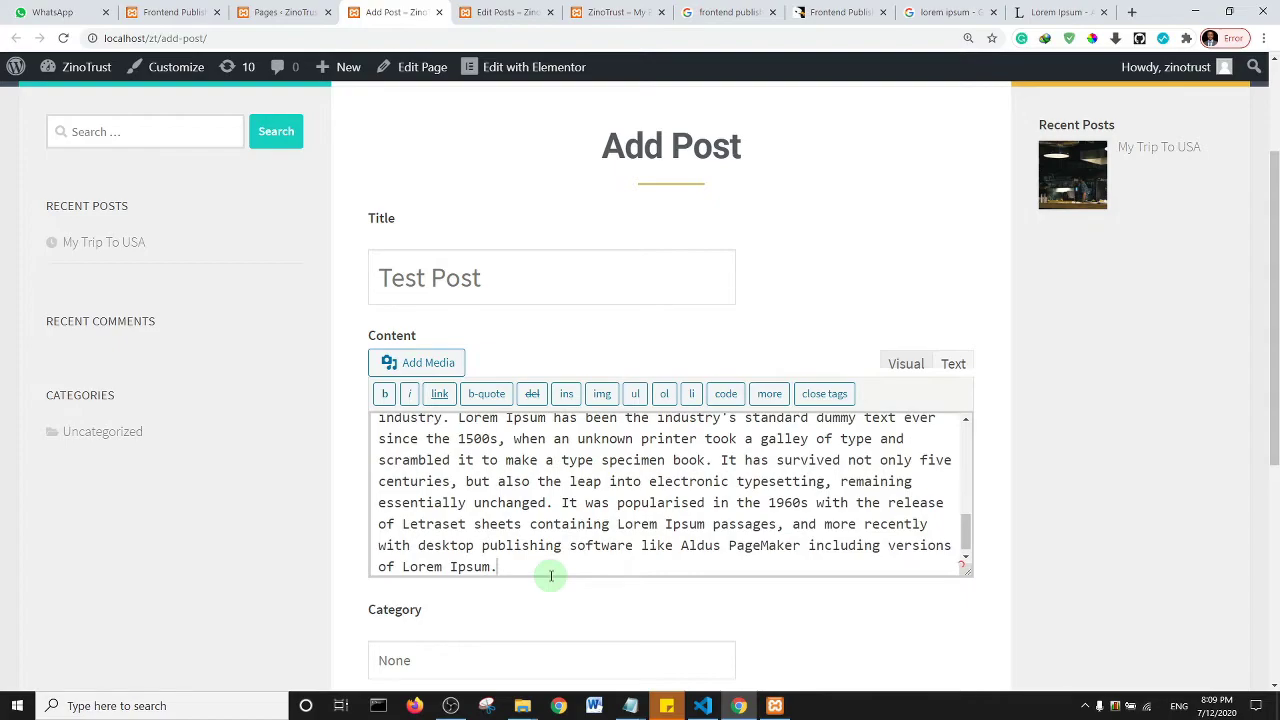
# - Set the new post's category to Uncategorized and its tag to "Test Post"
pyautogui.scroll(-5, 686, 263)
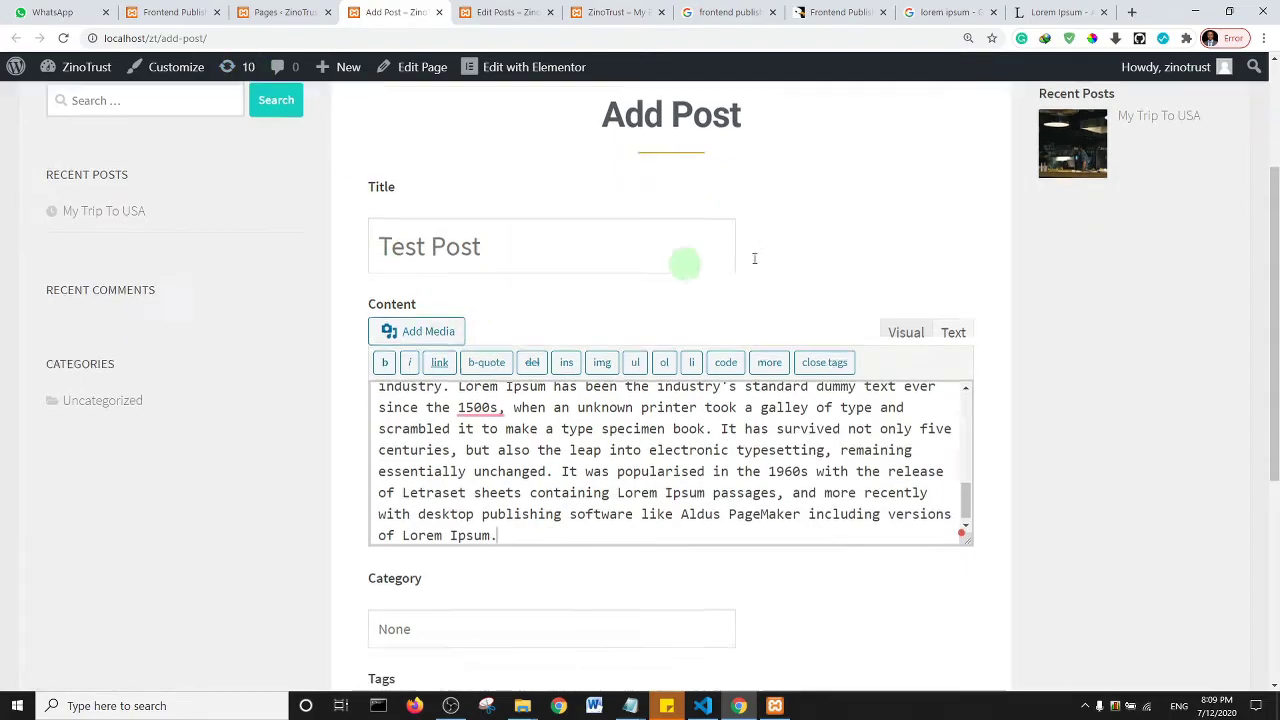
pyautogui.click(409, 232)
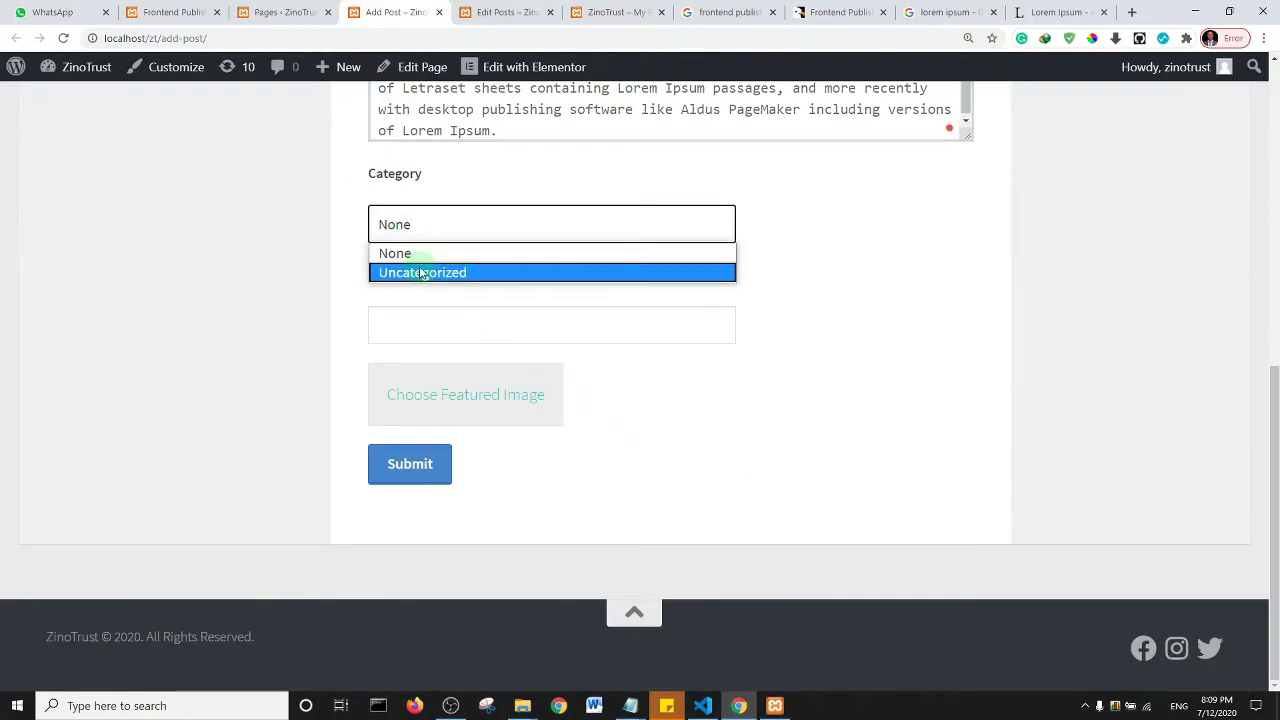
pyautogui.click(421, 273)
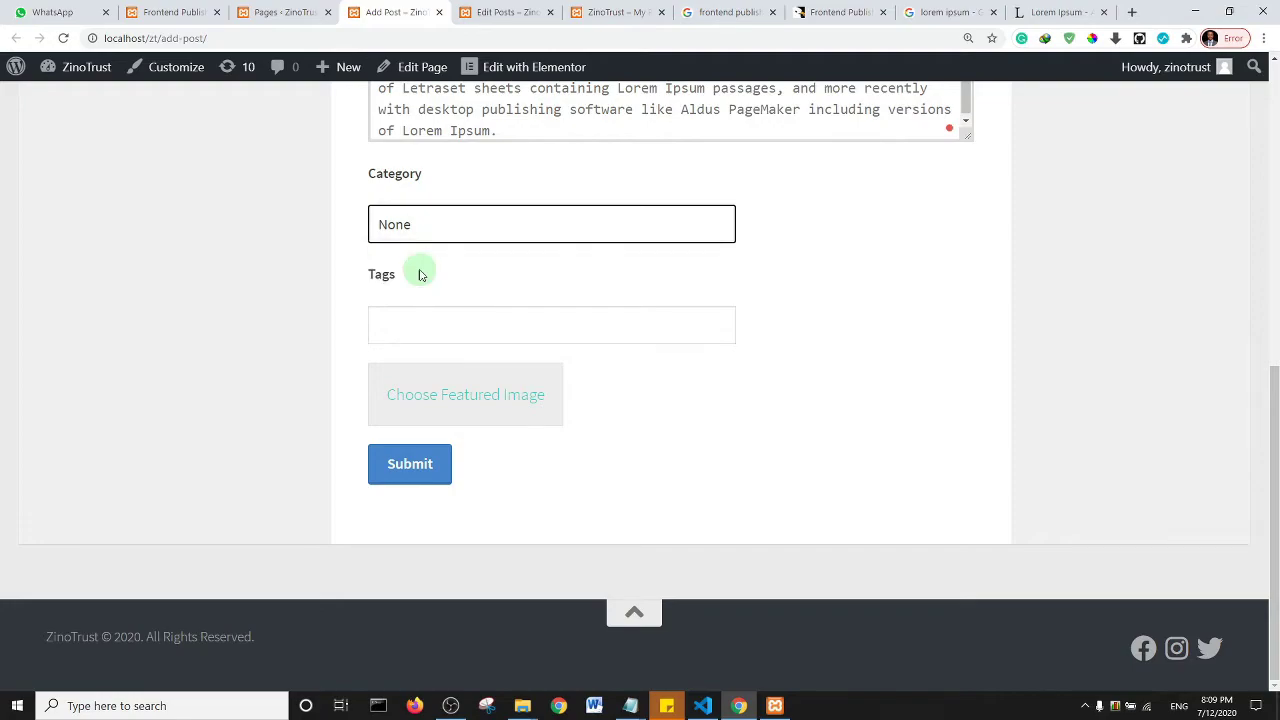
pyautogui.click(442, 326)
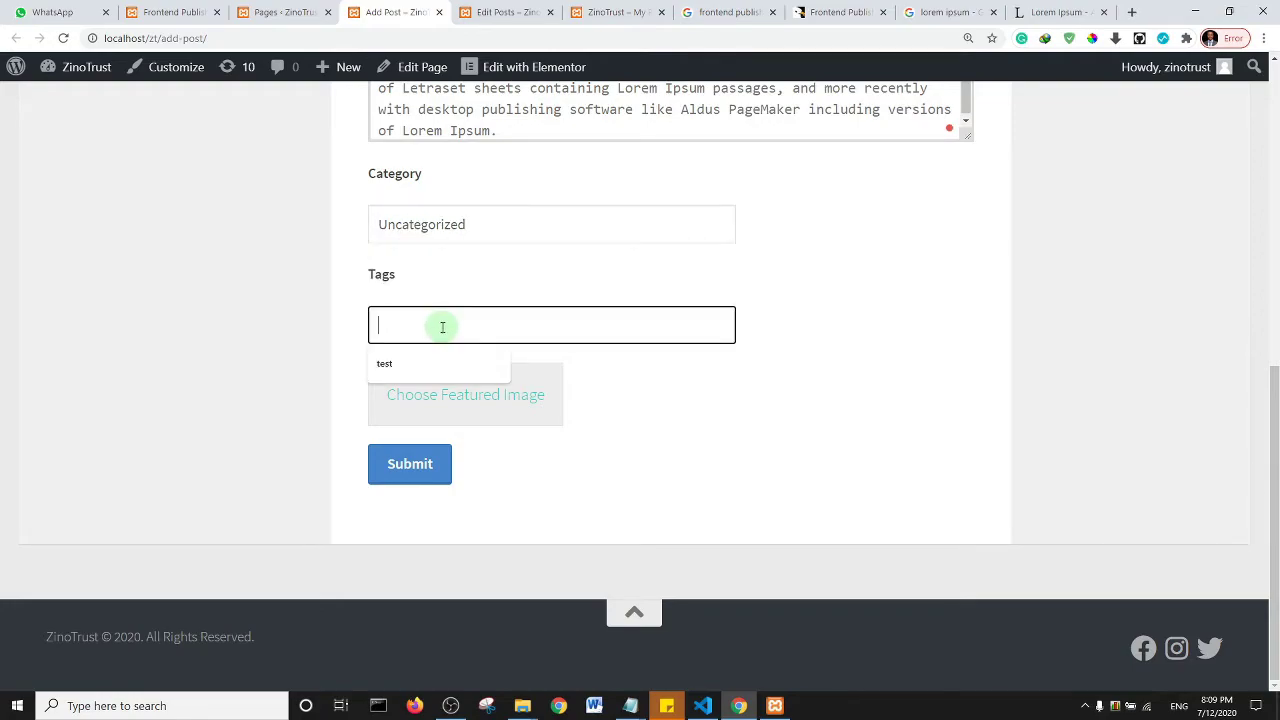
pyautogui.write('Test Post')
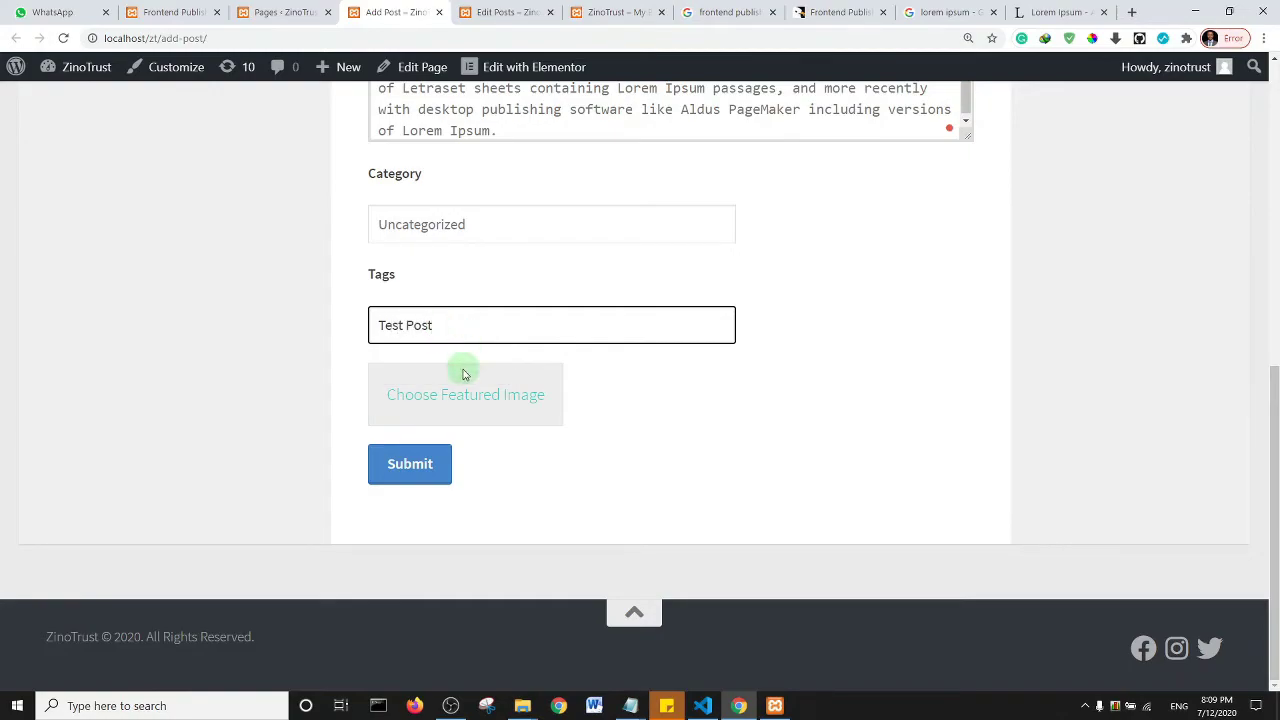
pyautogui.click(450, 397)
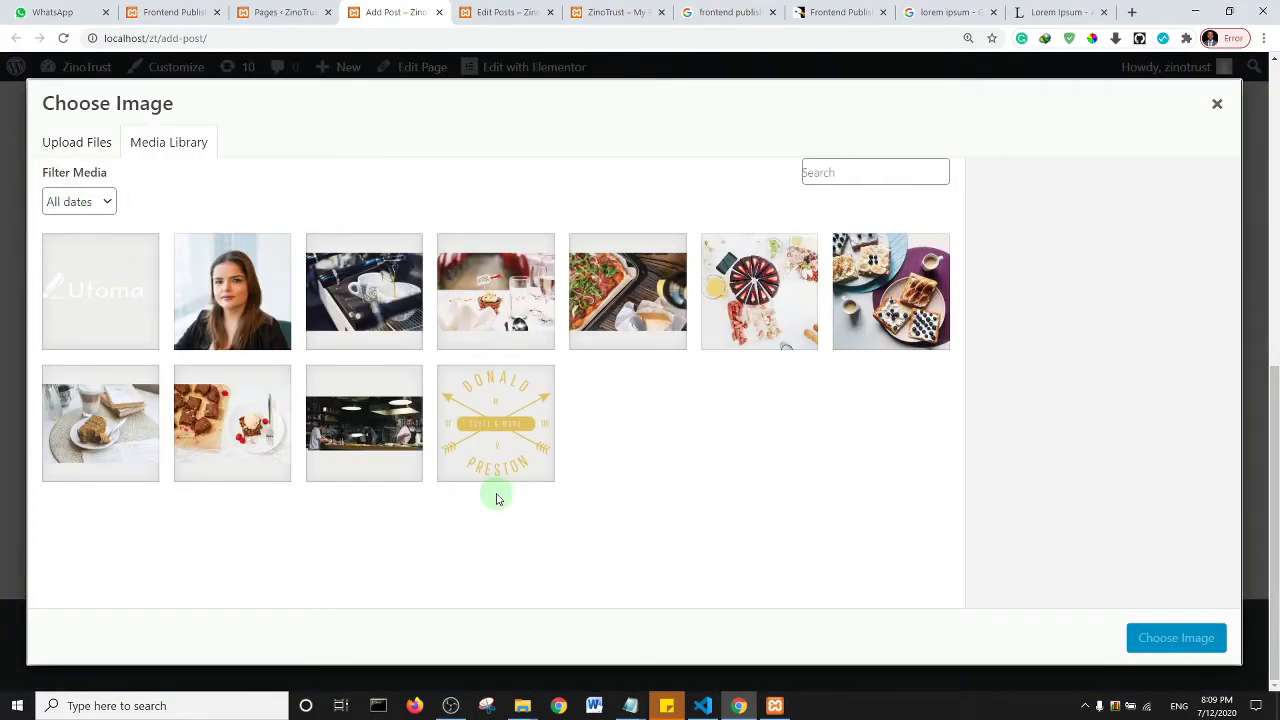
pyautogui.click(497, 318)
pyautogui.click(636, 293)
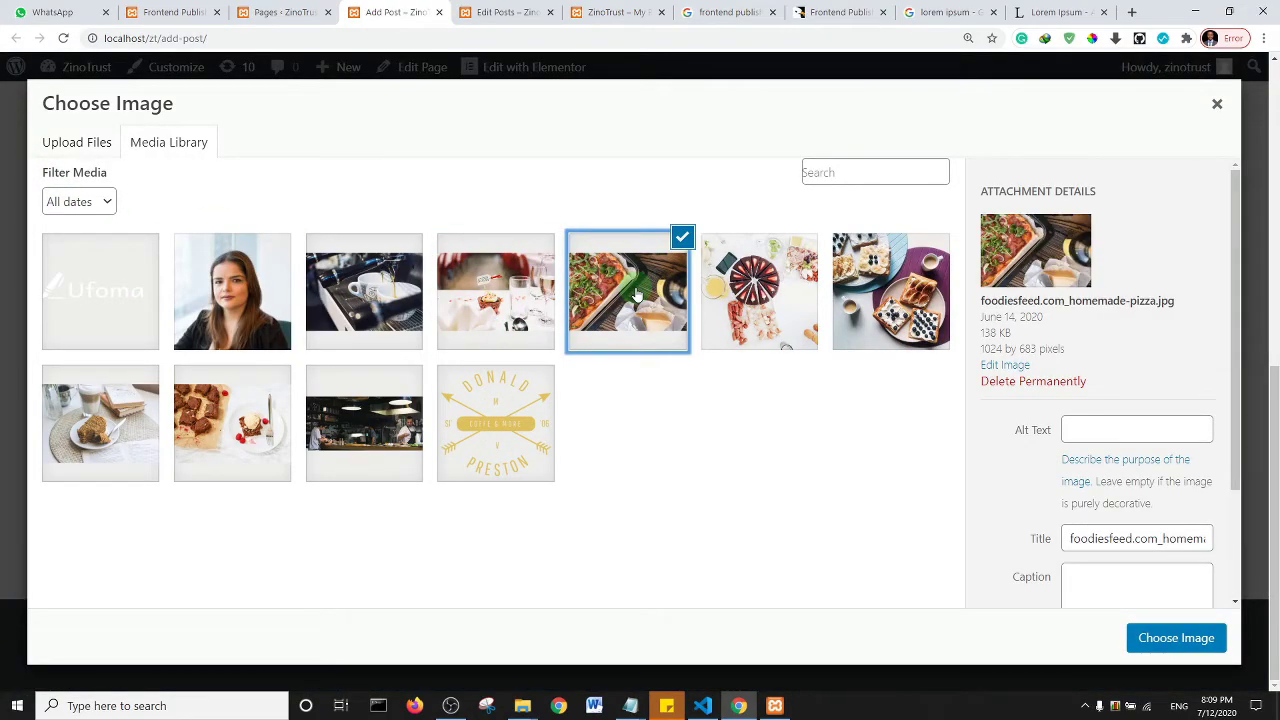
pyautogui.click(368, 414)
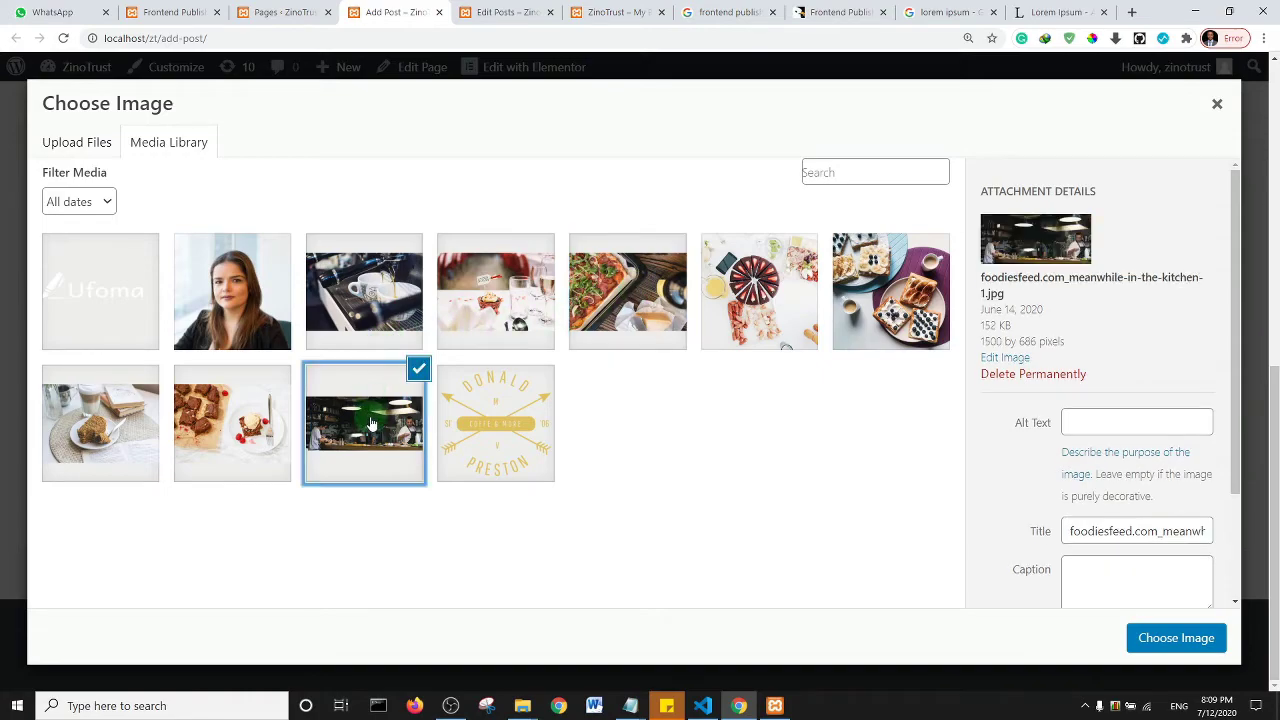
pyautogui.click(373, 318)
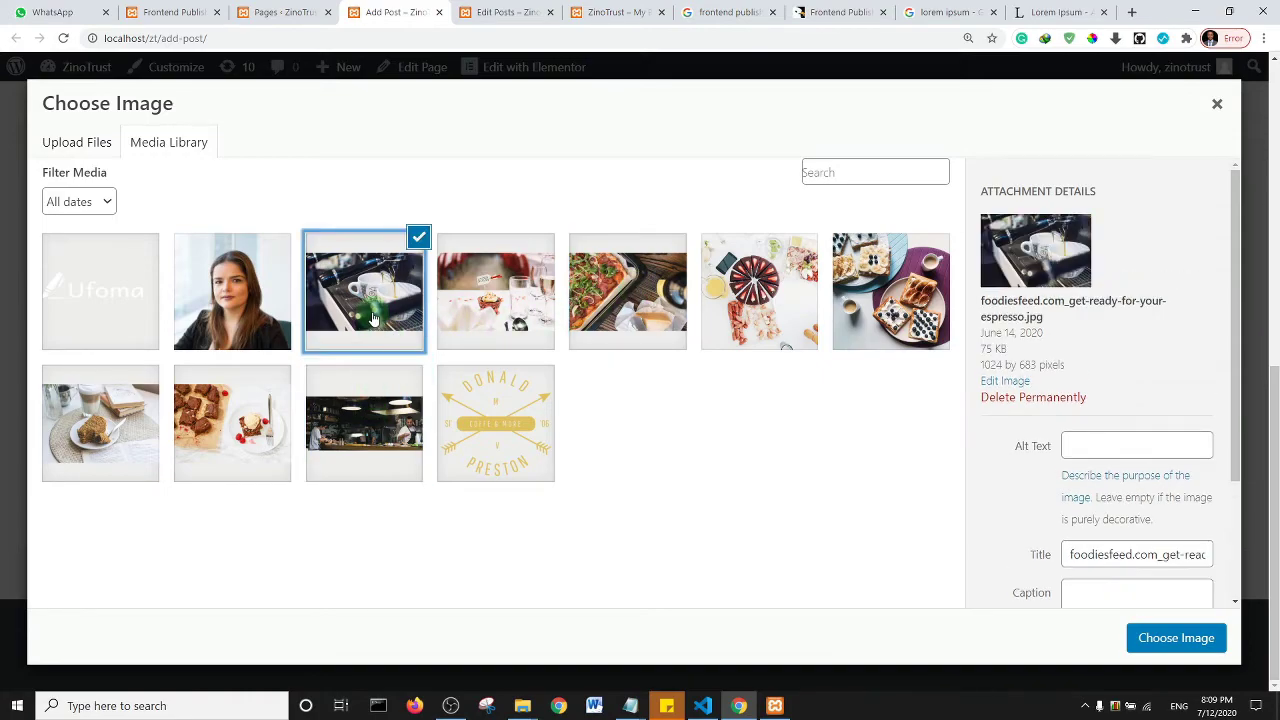
pyautogui.click(240, 452)
pyautogui.click(108, 436)
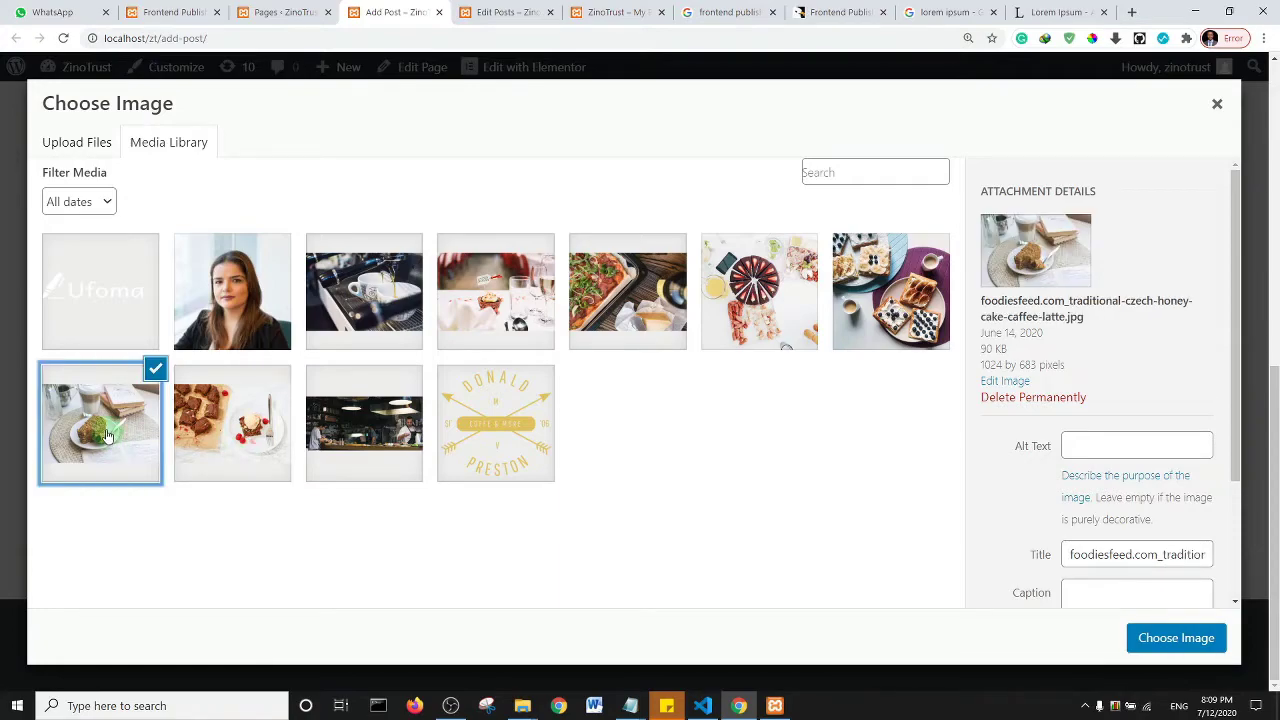
pyautogui.click(776, 300)
pyautogui.click(880, 272)
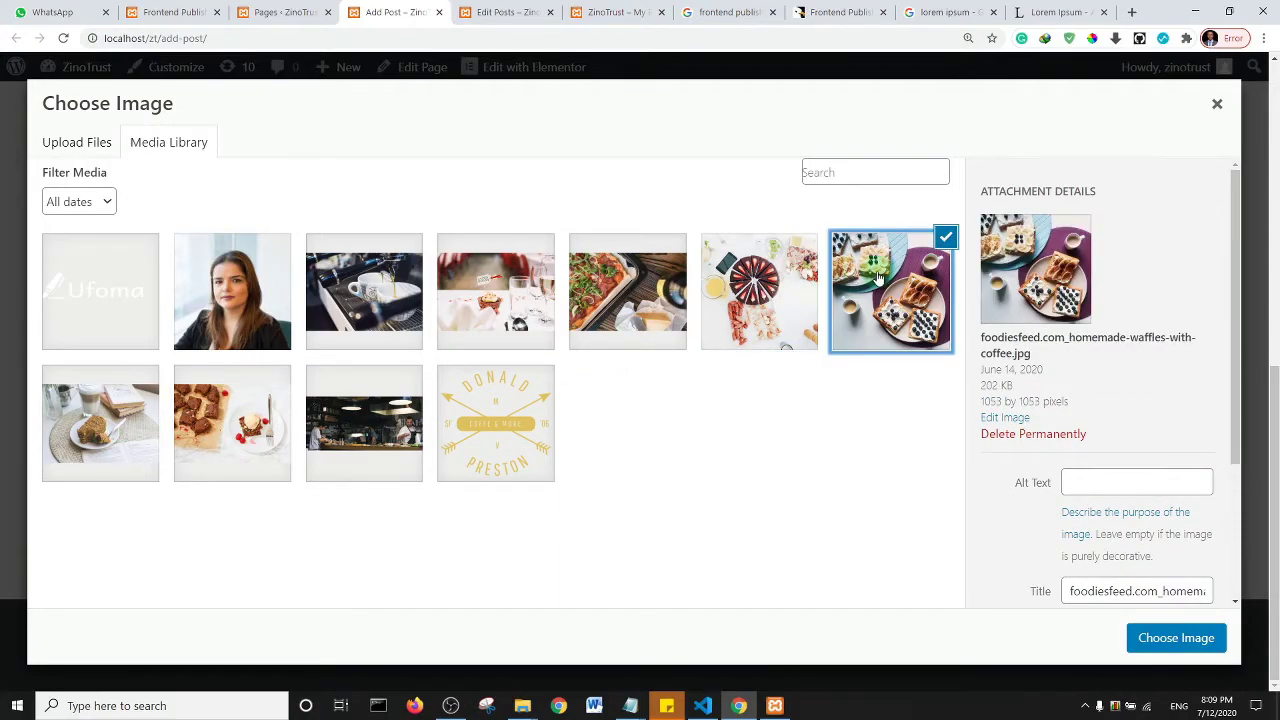
pyautogui.click(250, 293)
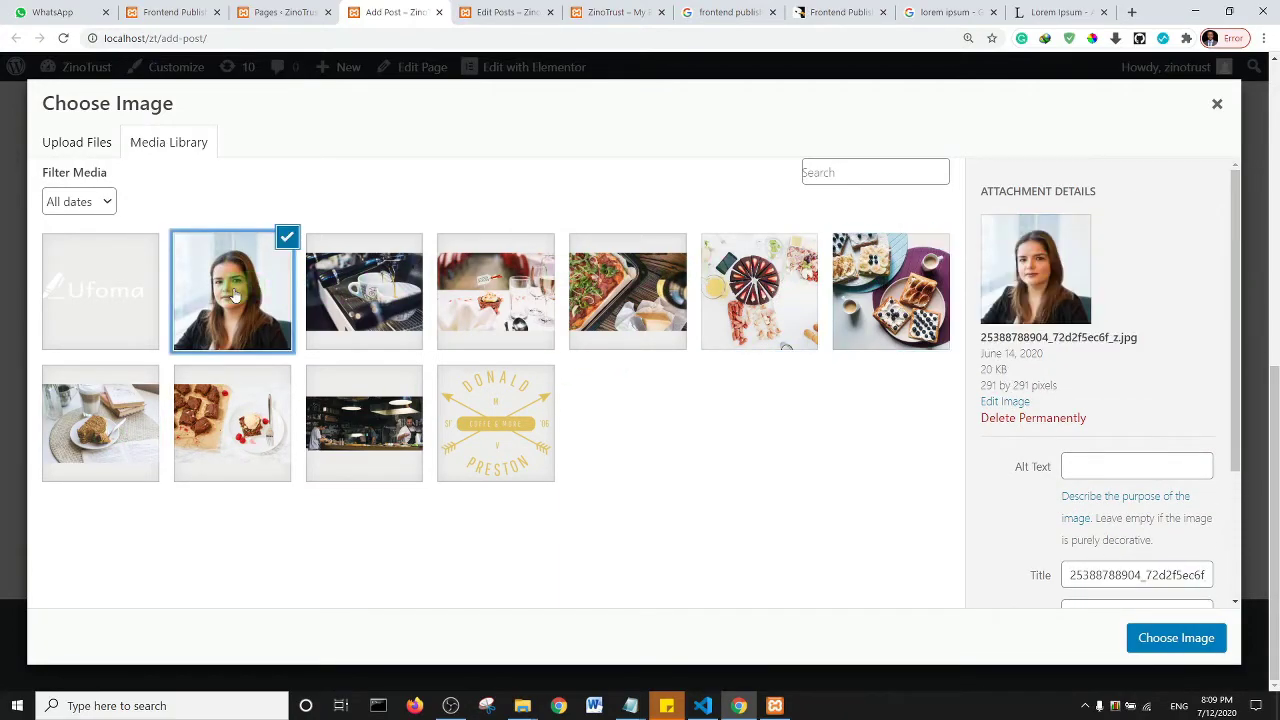
pyautogui.click(118, 290)
pyautogui.click(387, 405)
pyautogui.click(371, 441)
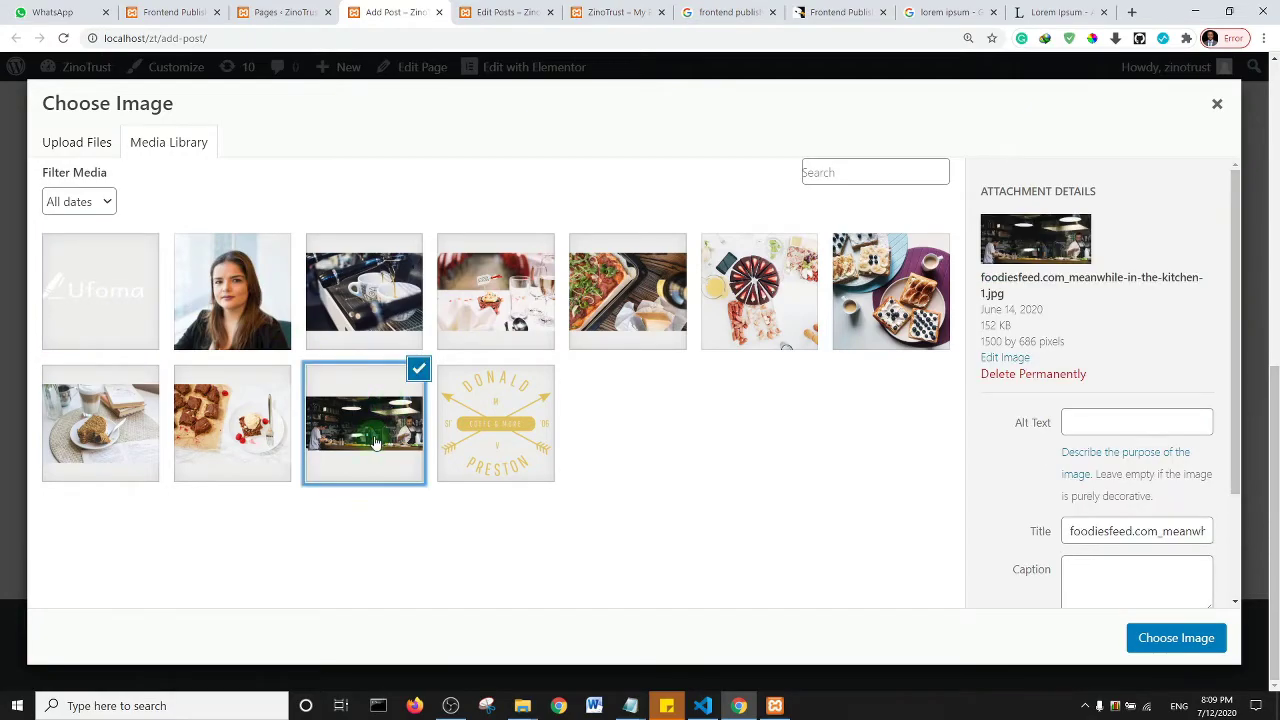
pyautogui.click(411, 470)
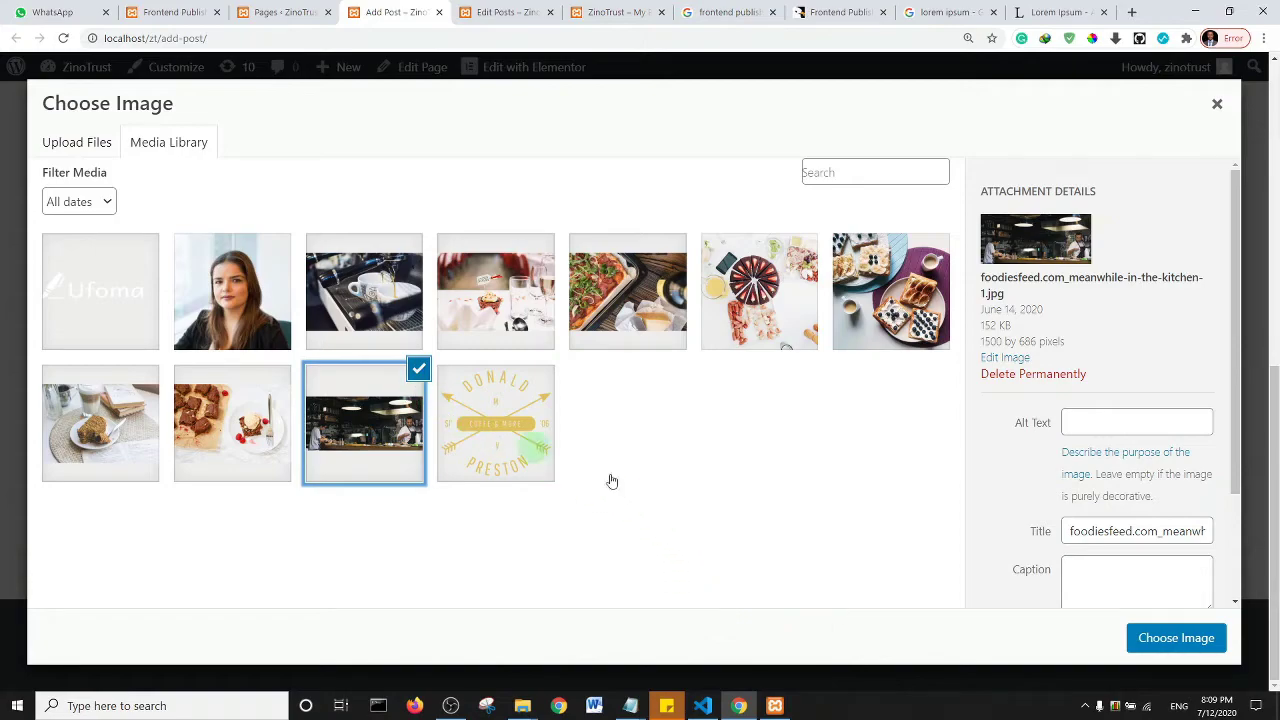
pyautogui.click(1213, 98)
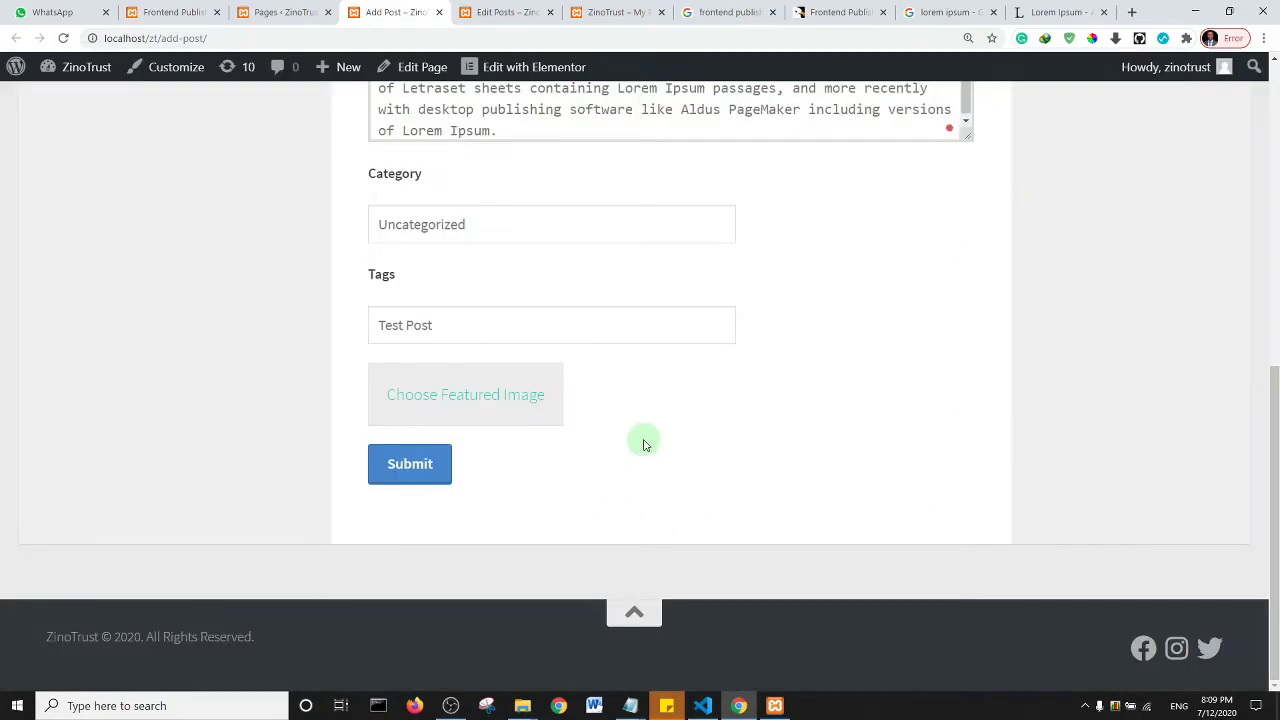
# - Upload business-suit-690048_1280 from the Downloads folder and set it as the post's featured image
pyautogui.click(400, 476)
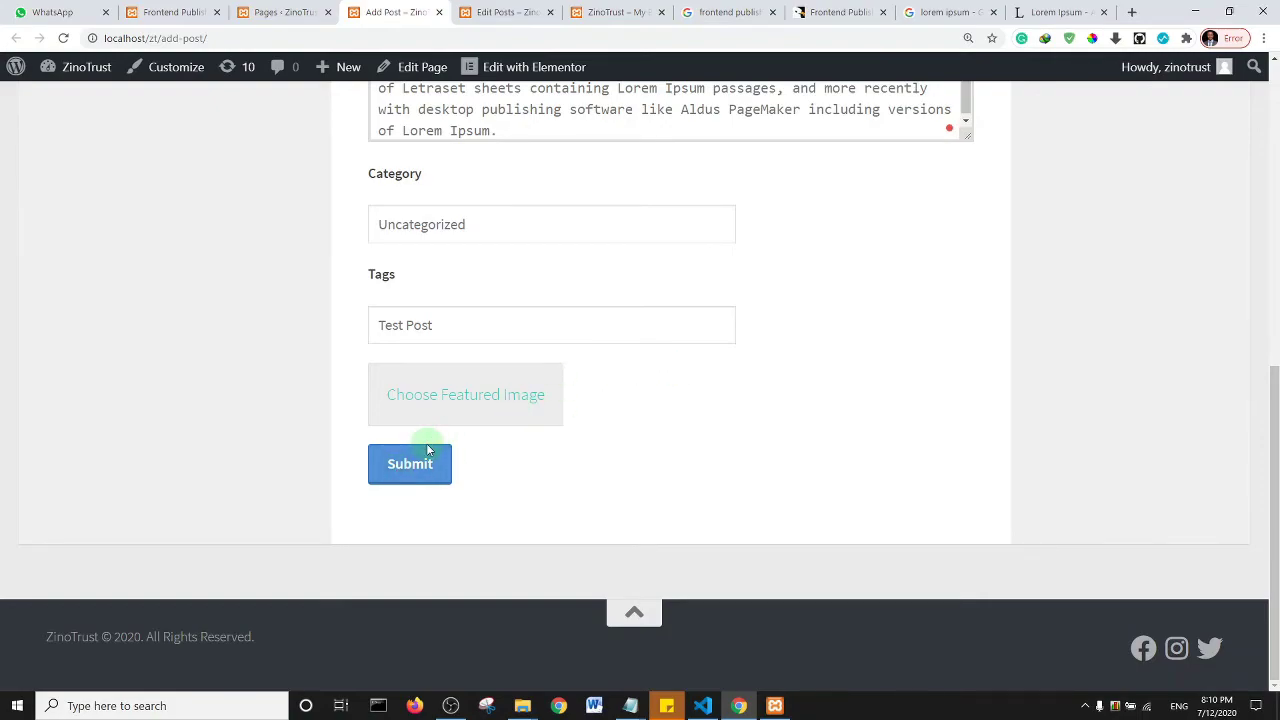
pyautogui.click(429, 406)
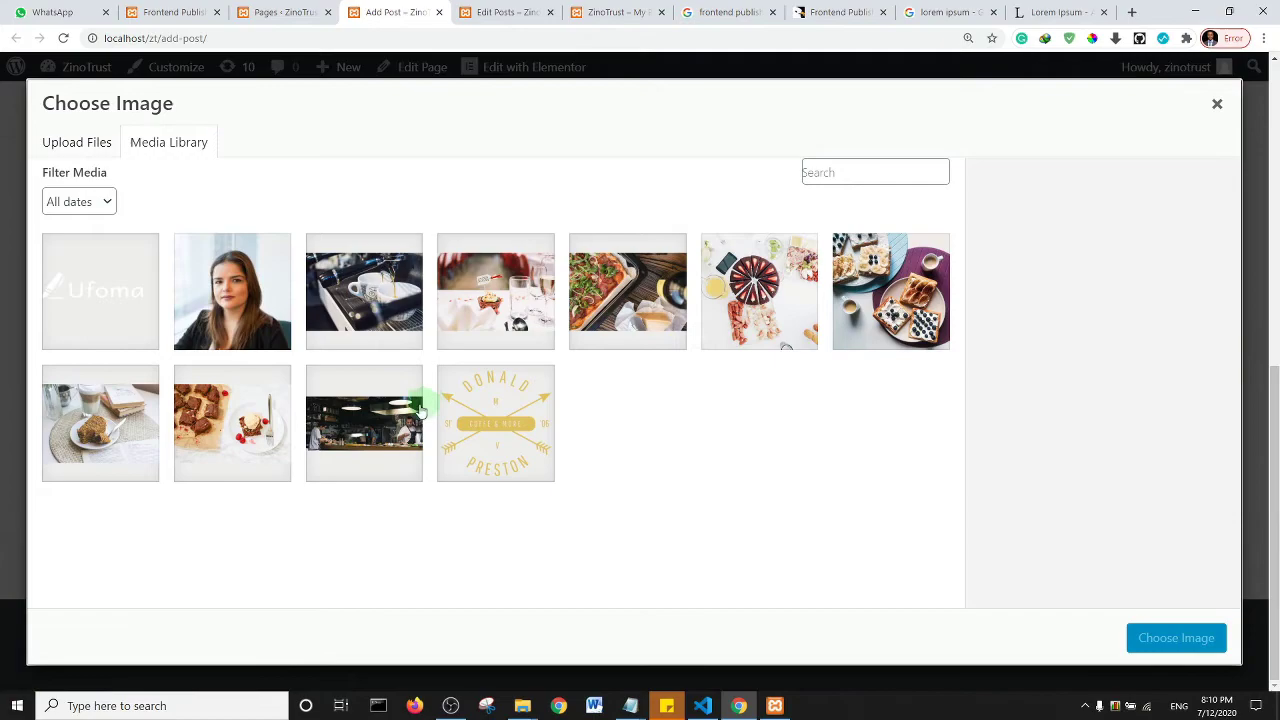
pyautogui.click(92, 150)
pyautogui.click(632, 385)
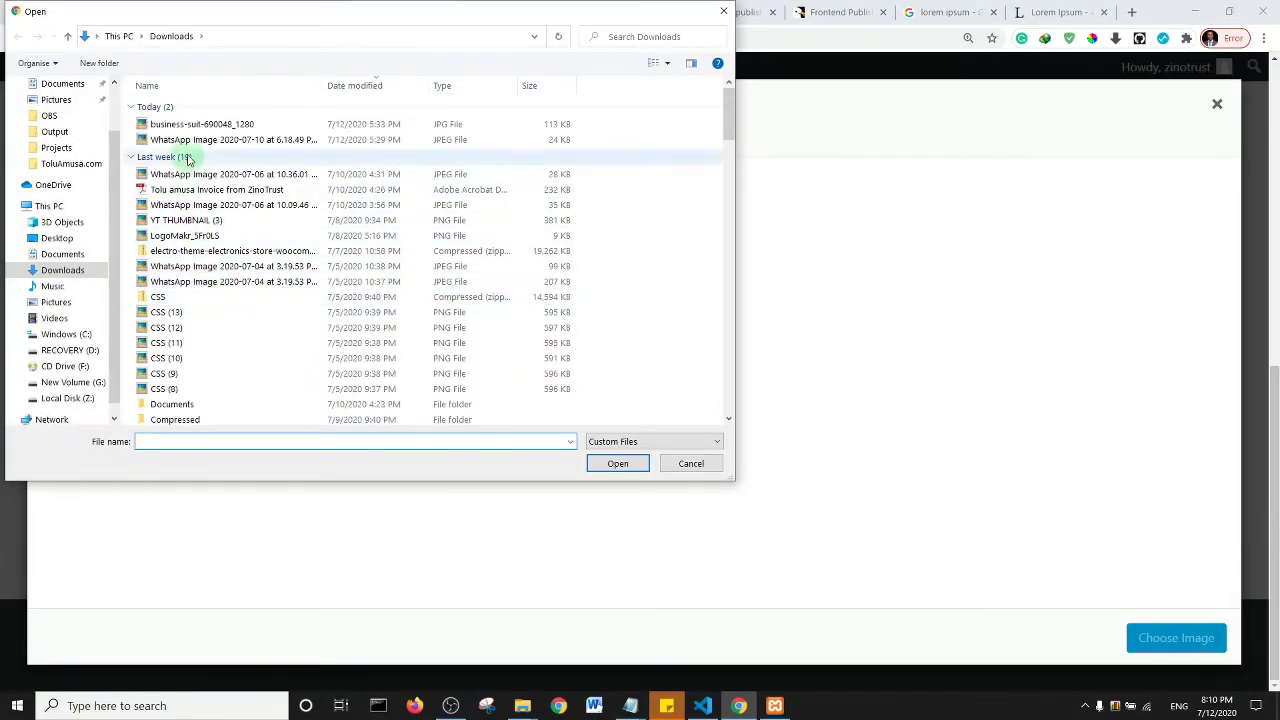
pyautogui.click(190, 124)
pyautogui.click(596, 464)
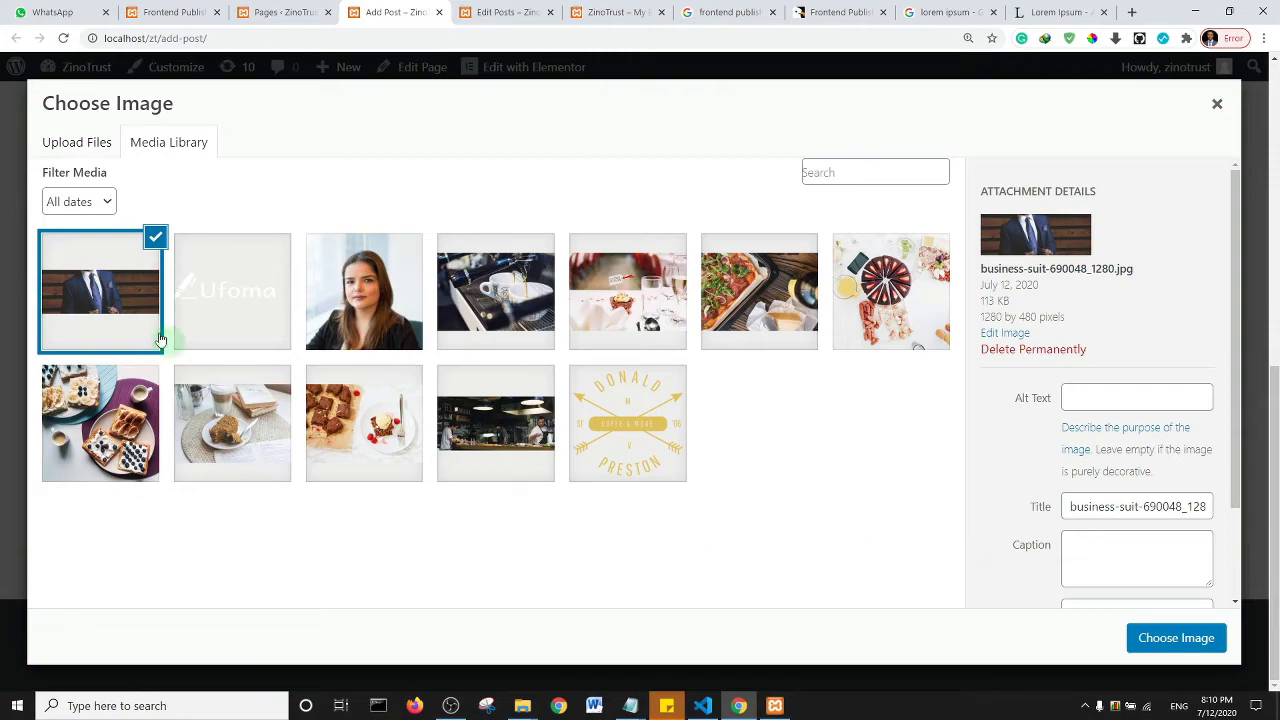
pyautogui.click(1177, 645)
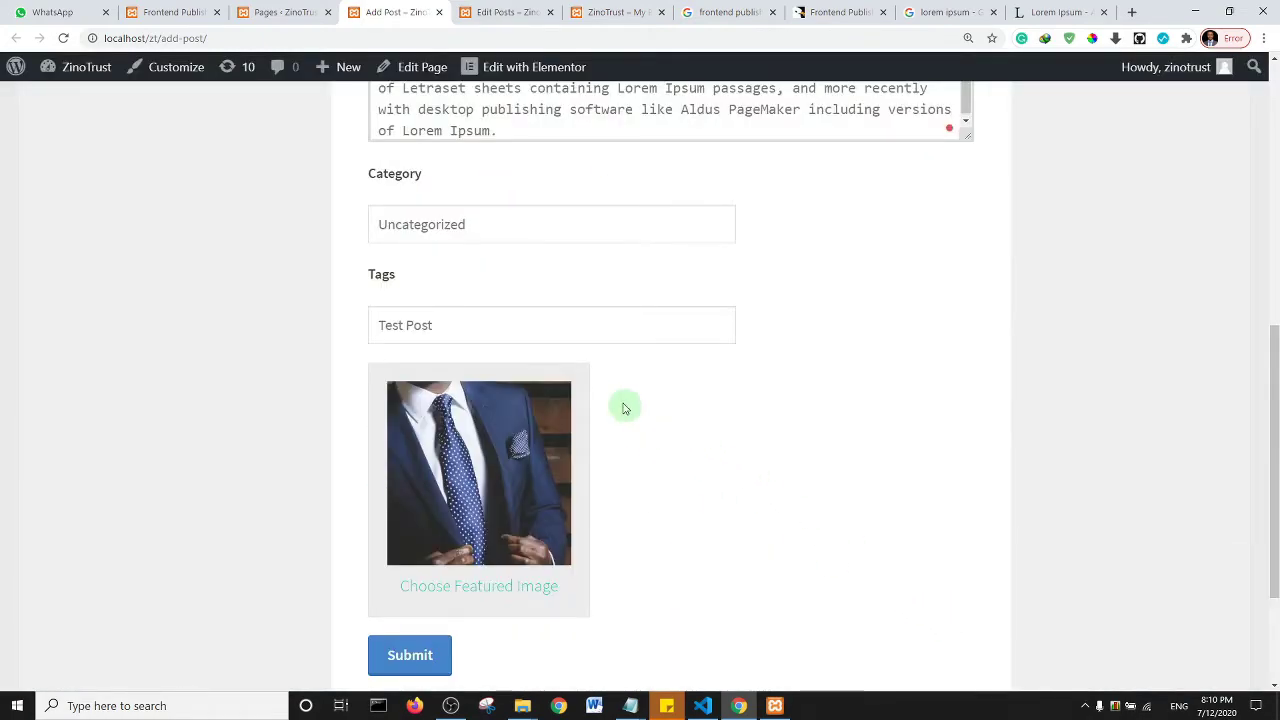
# - Submit the completed Add Post form and choose to continue editing the article
pyautogui.scroll(-2, 623, 406)
pyautogui.click(407, 476)
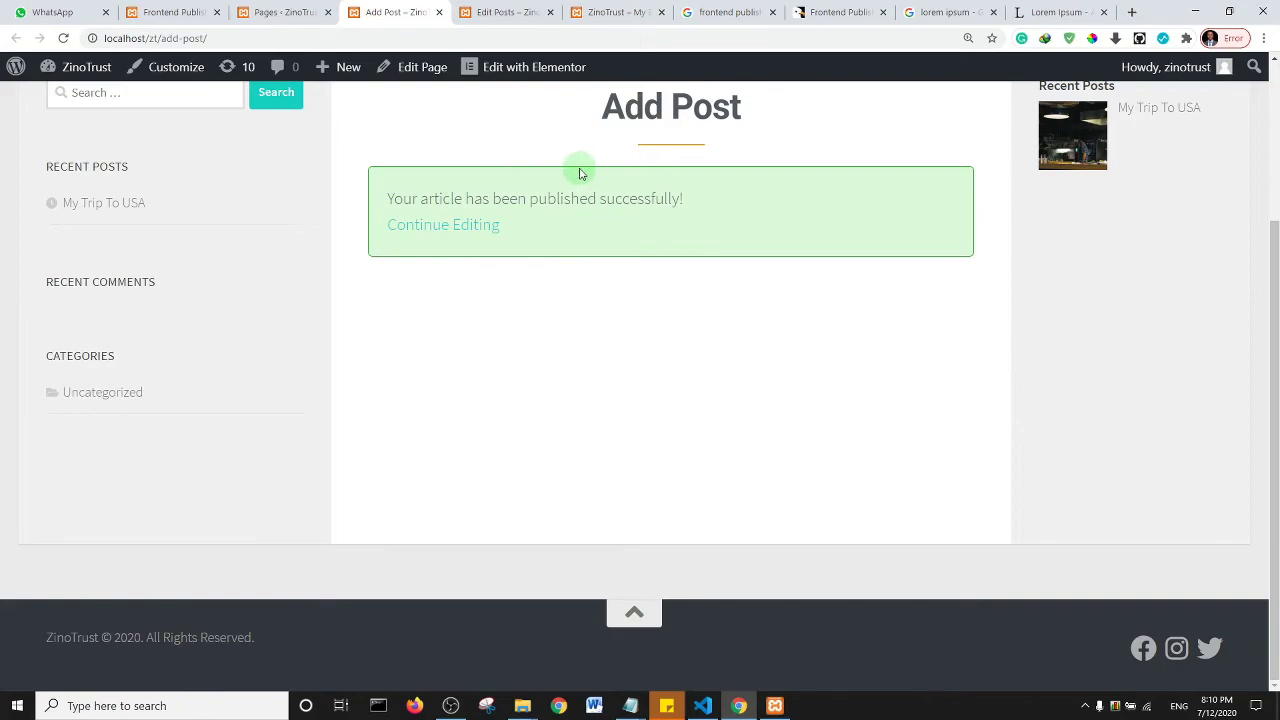
pyautogui.click(412, 226)
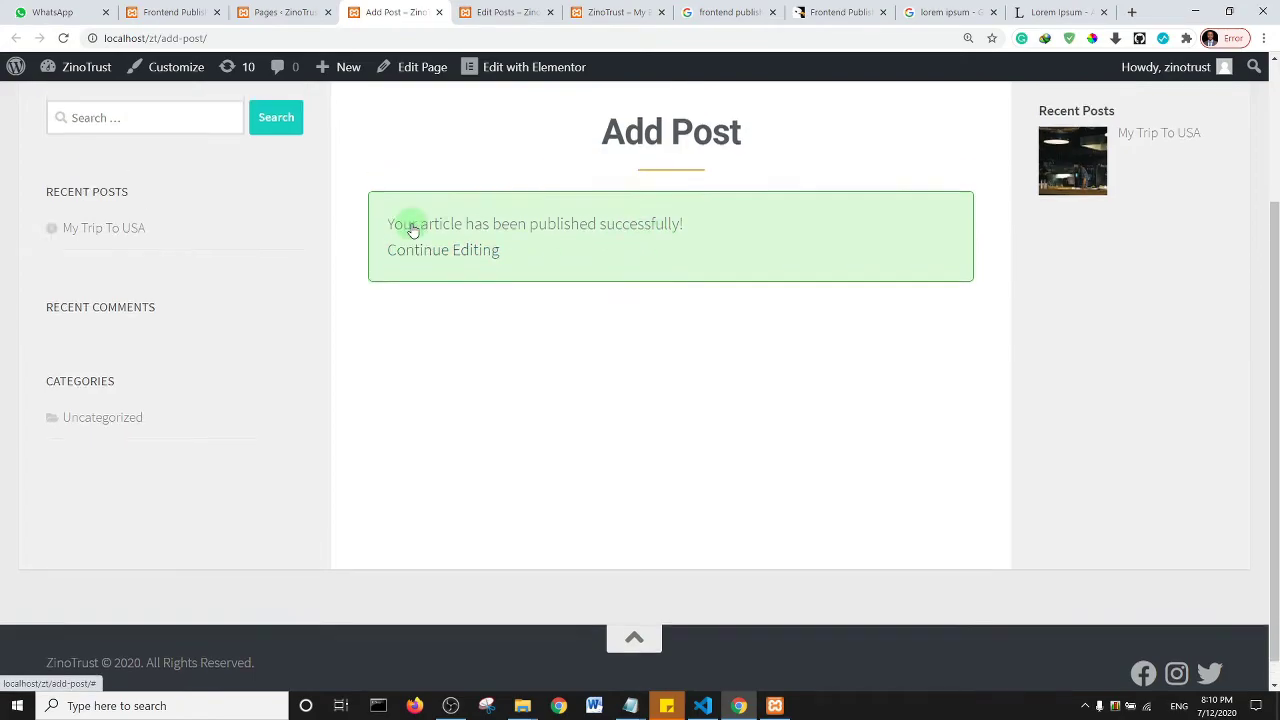
# - Check the Edit Posts page for the submitted article and switch to the blog's homepage
pyautogui.click(497, 11)
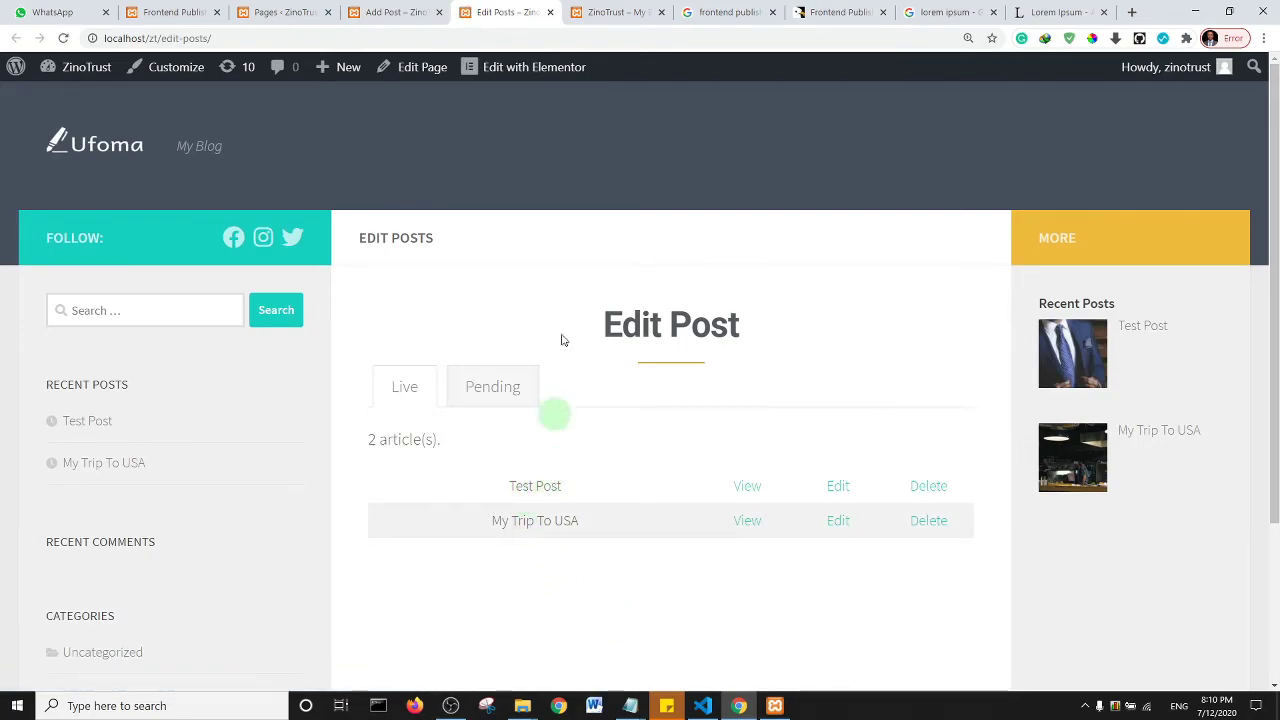
pyautogui.hotkey('ctrl', 'Tab')
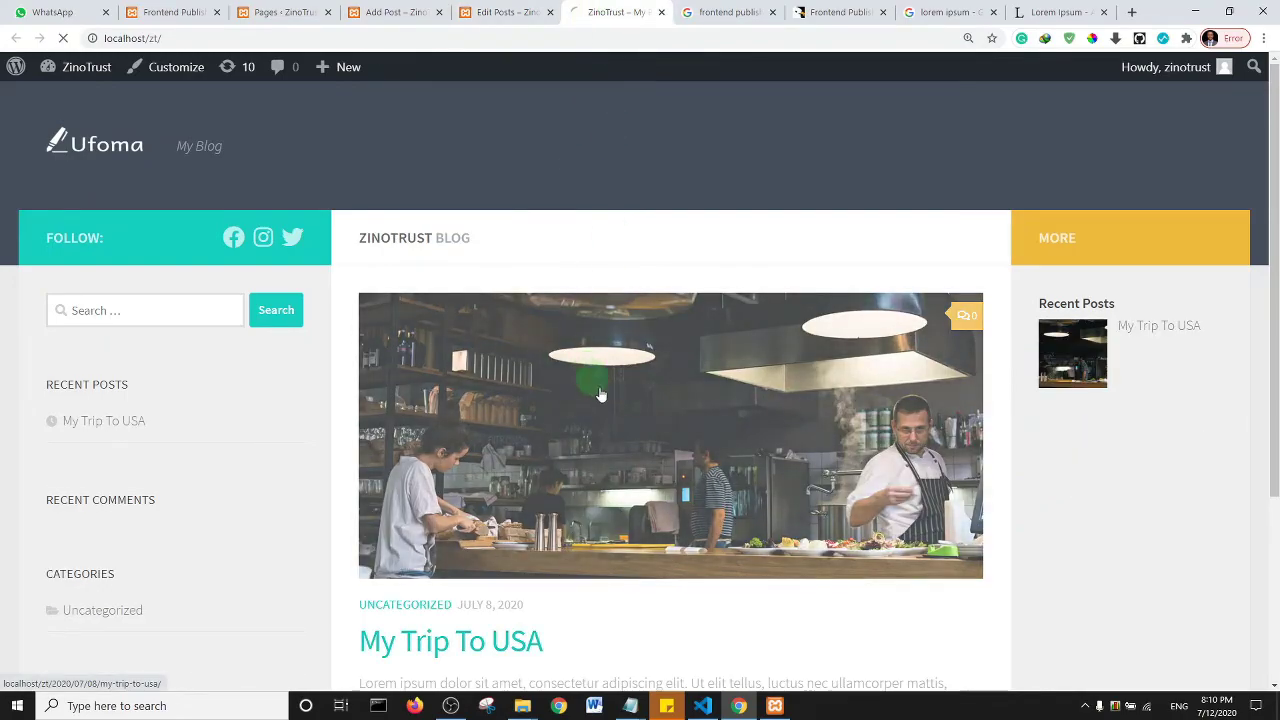
# - Check the blog's homepage for the newly published Test Post with its featured image and excerpt
pyautogui.click(668, 483)
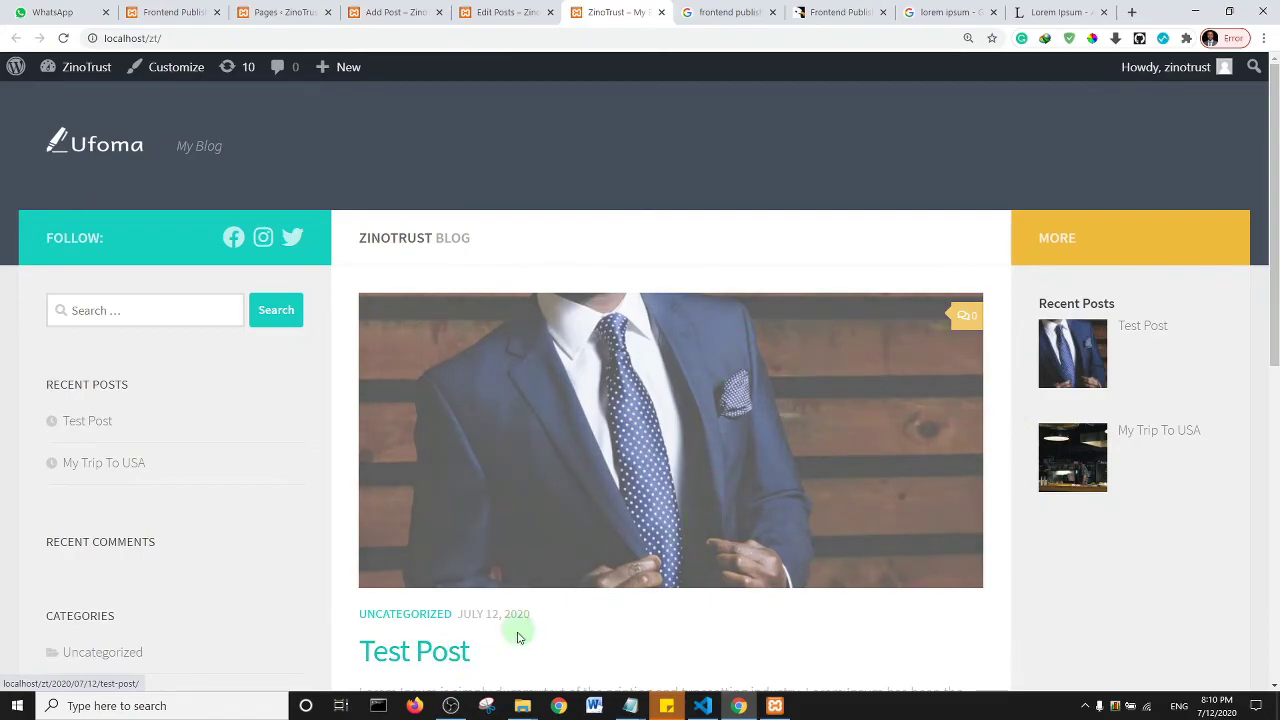
pyautogui.scroll(-3, 481, 162)
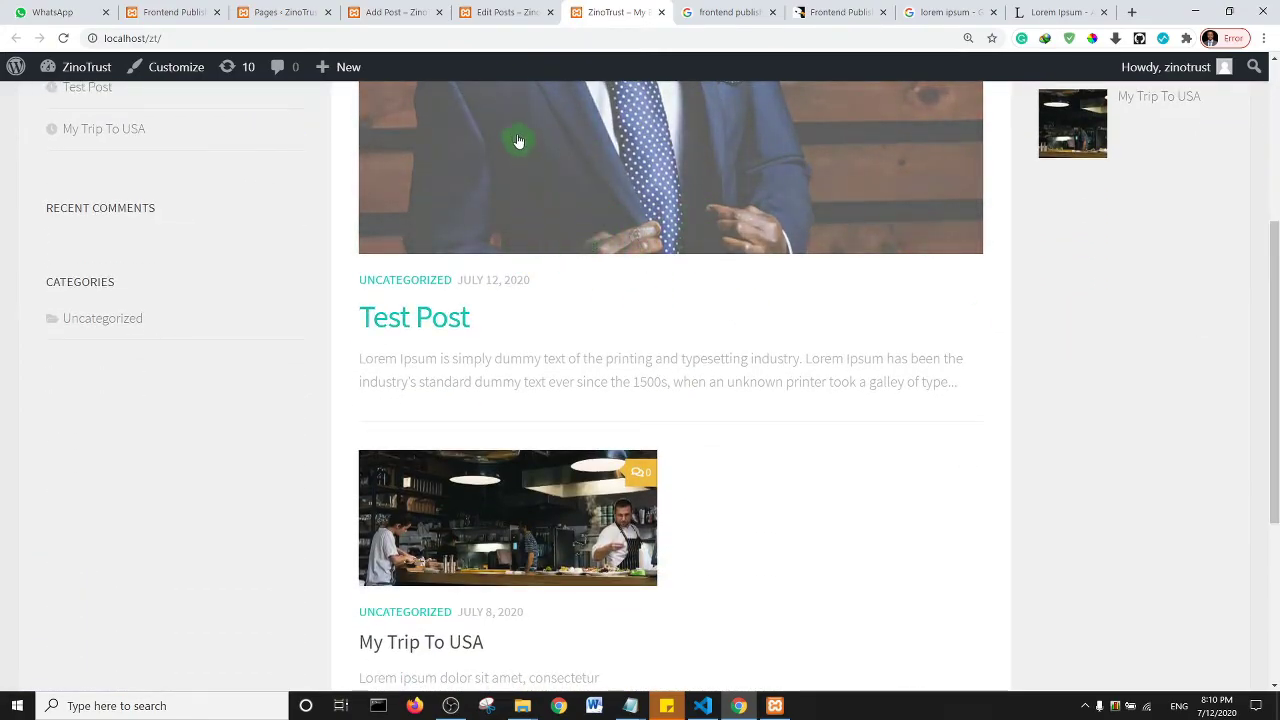
# - Open Test Post for editing from the Edit Posts page and review its content, category, tags and featured image
pyautogui.click(505, 10)
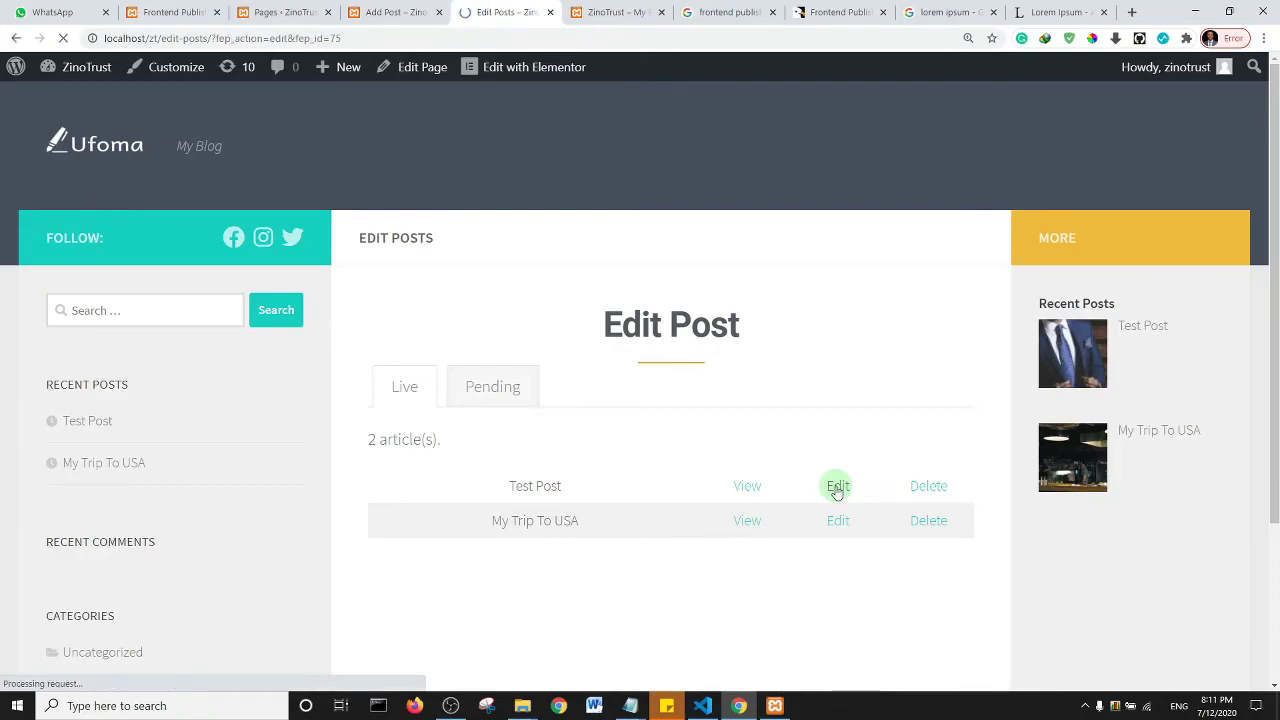
pyautogui.scroll(-10, 758, 378)
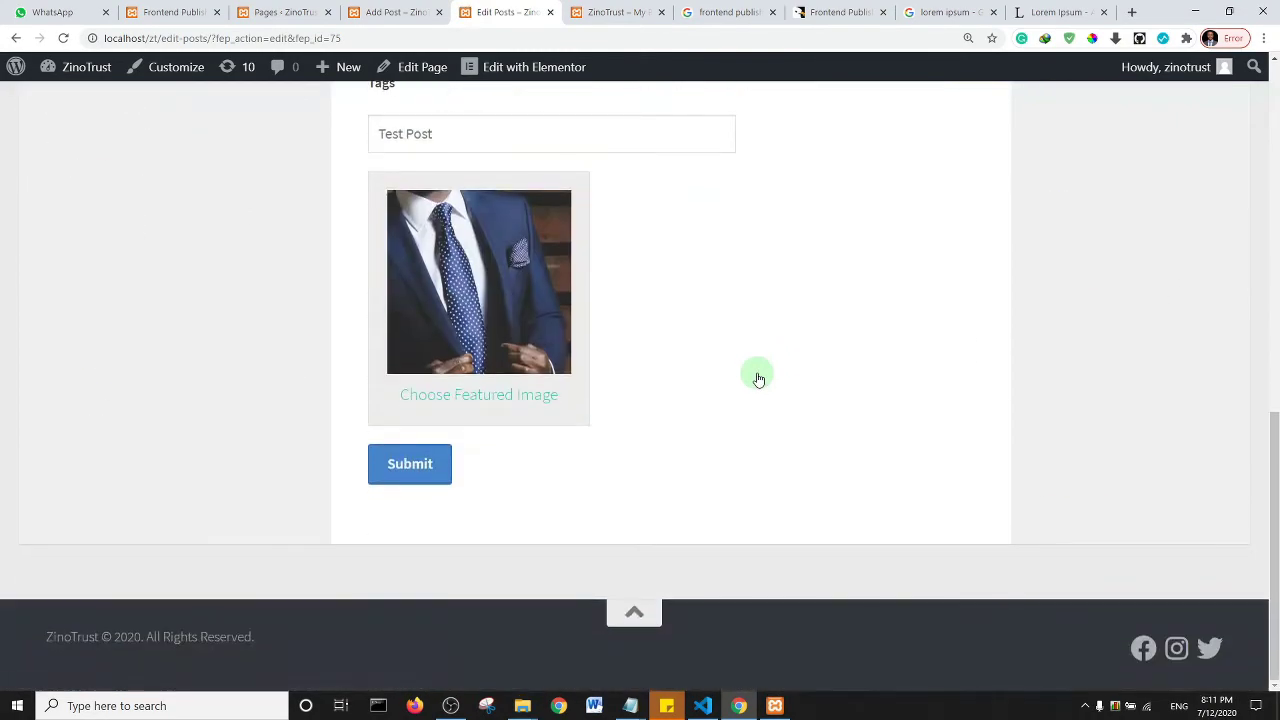
pyautogui.scroll(10, 700, 374)
pyautogui.scroll(-4, 559, 463)
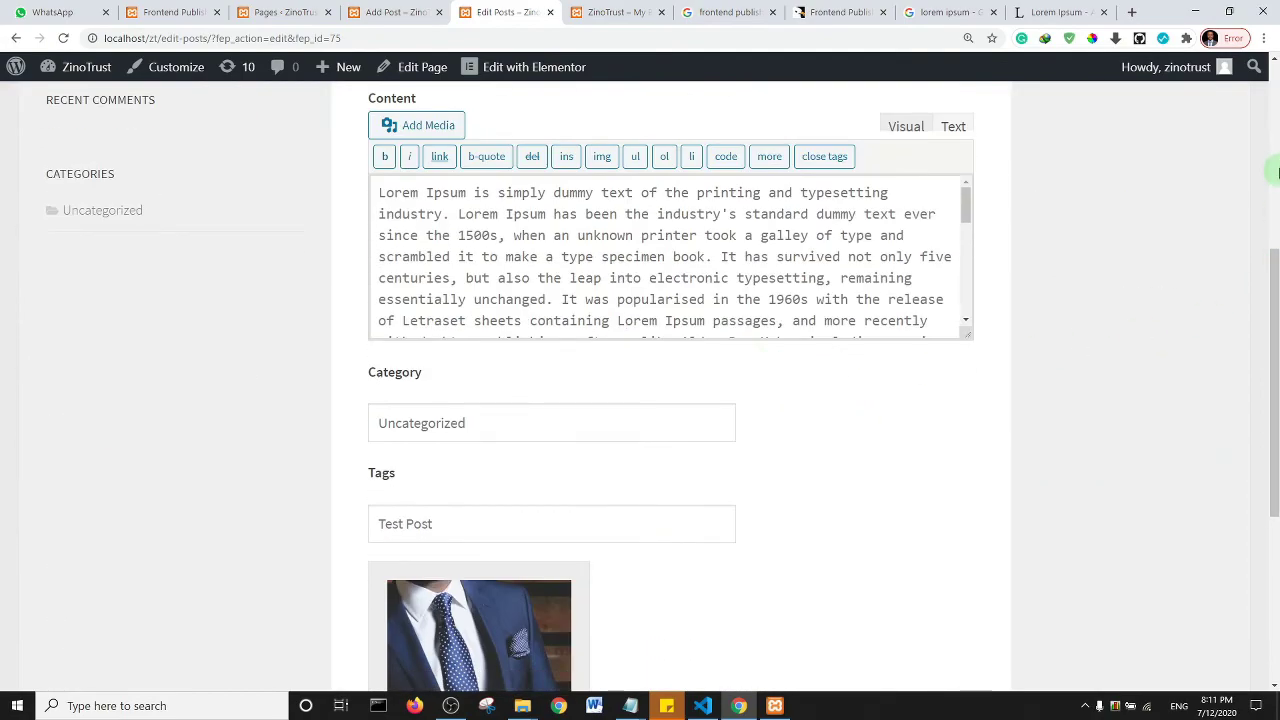
pyautogui.scroll(-2, 646, 500)
pyautogui.click(423, 634)
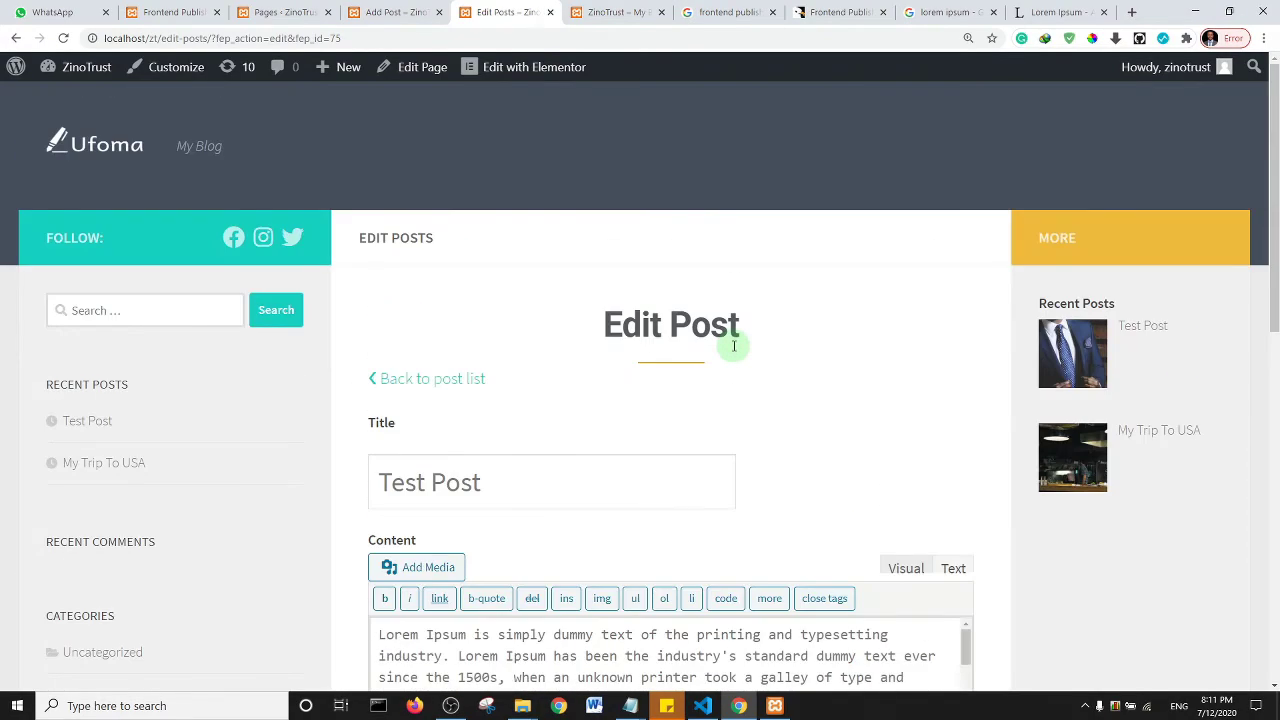
# - Return to the blog's homepage and look over the Test Post entry and the recent posts list
pyautogui.click(395, 12)
pyautogui.click(615, 12)
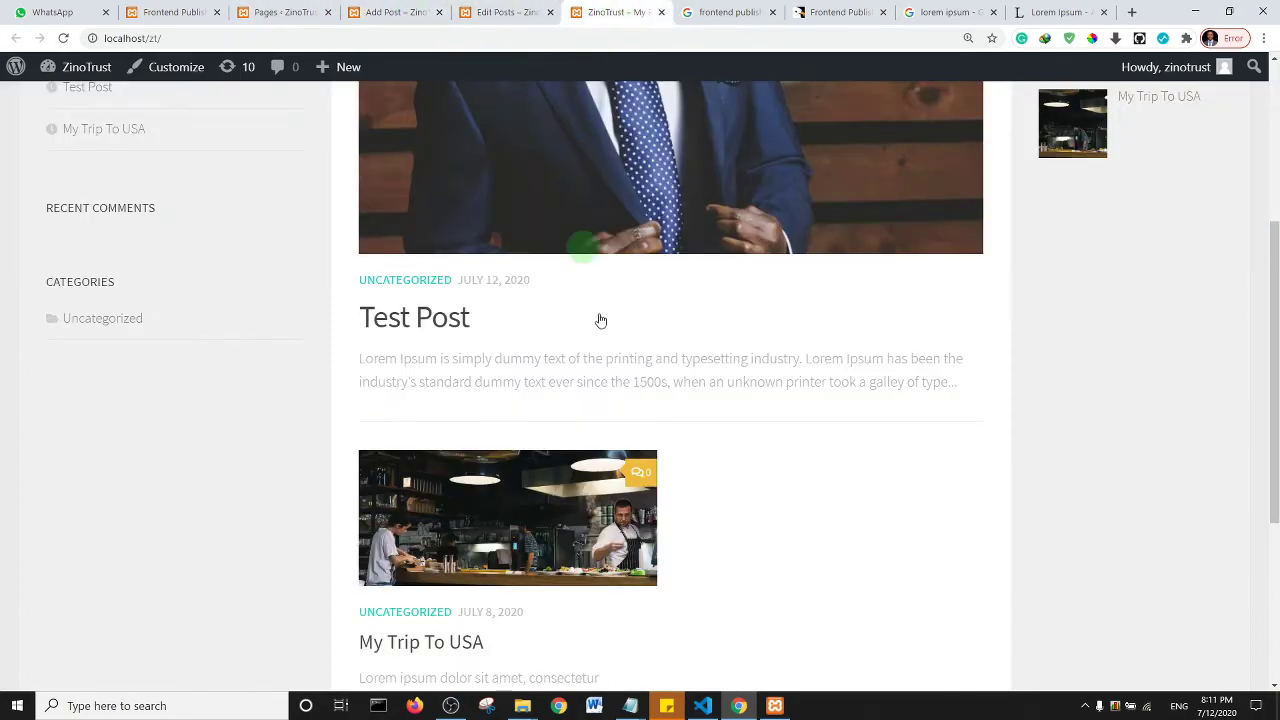
pyautogui.moveTo(1268, 370); pyautogui.dragTo(1277, 235)
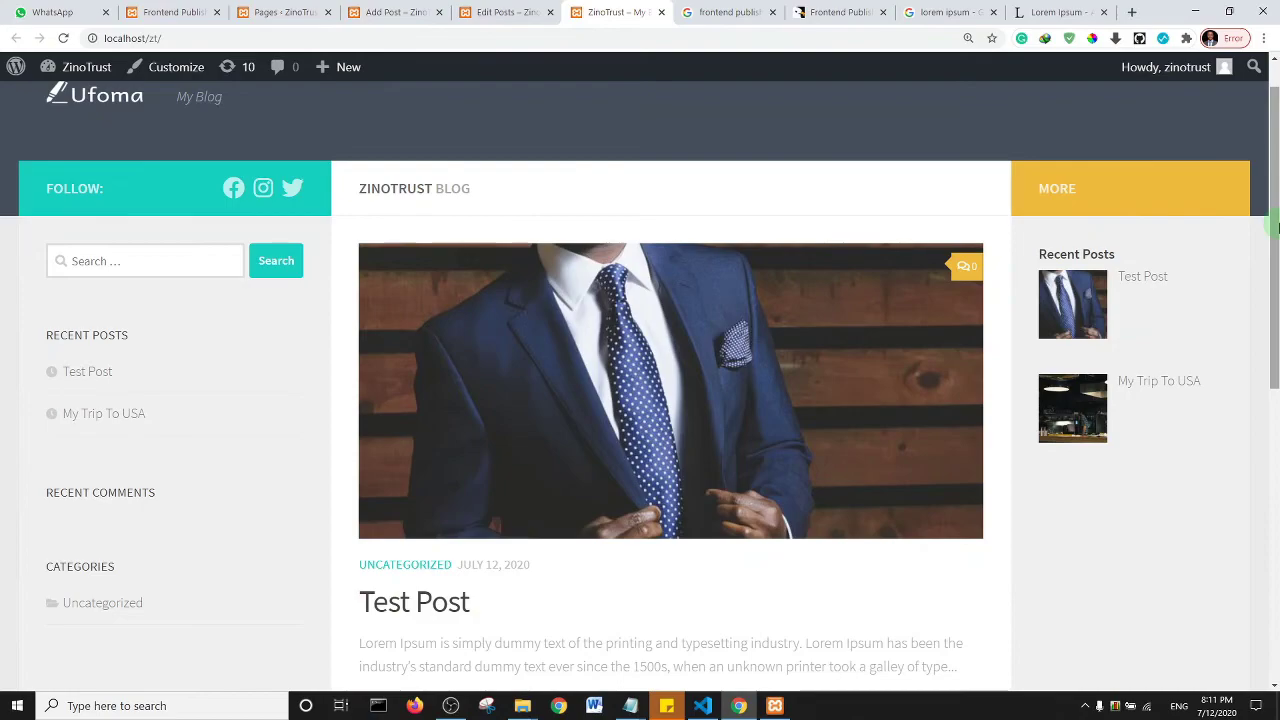
pyautogui.moveTo(1277, 228); pyautogui.dragTo(1274, 171)
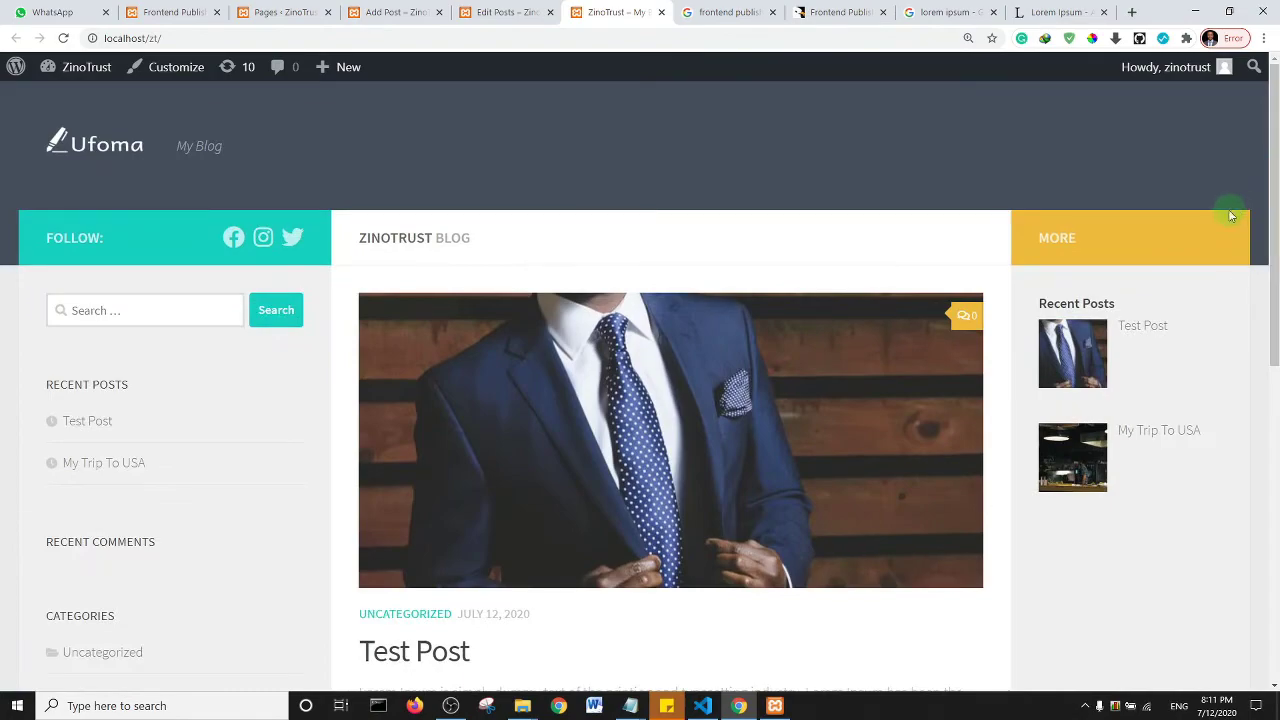
# - Look over the Frontend Publishing Pro plugin page on CodeCanyon and return to the blog's homepage
pyautogui.click(815, 12)
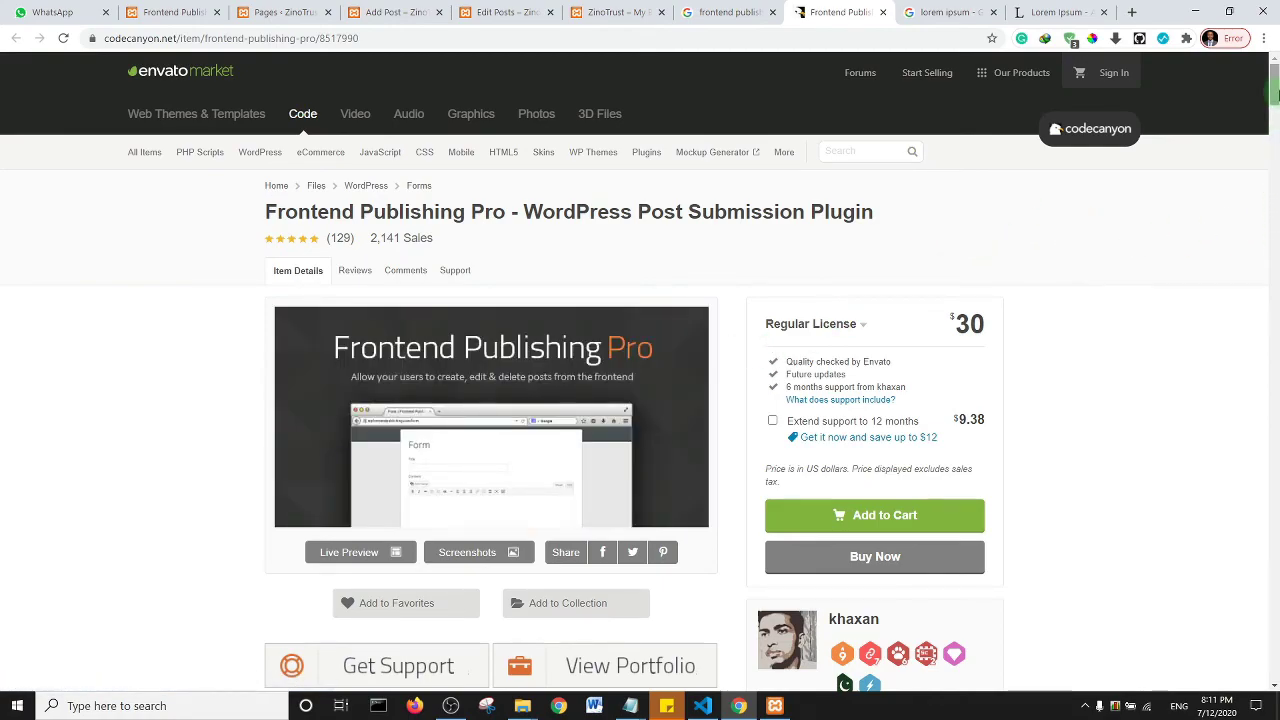
pyautogui.scroll(-7, 1274, 92)
pyautogui.scroll(7, 1102, 134)
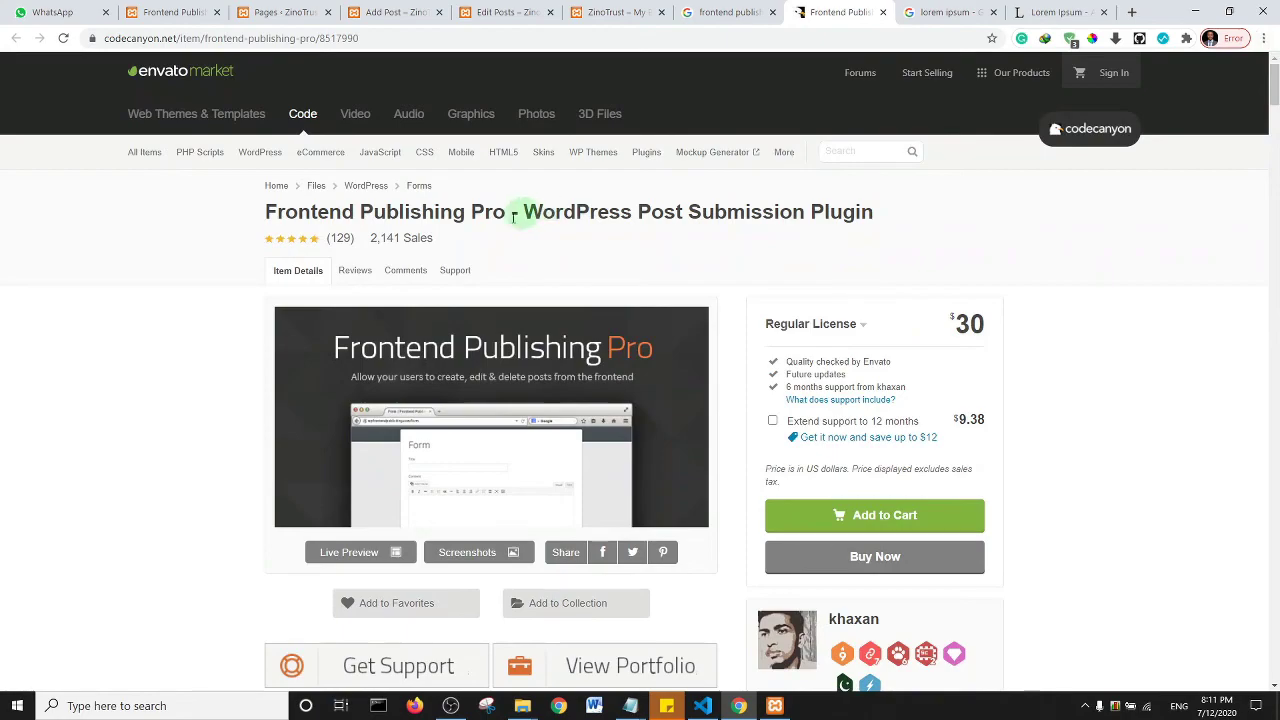
pyautogui.click(612, 10)
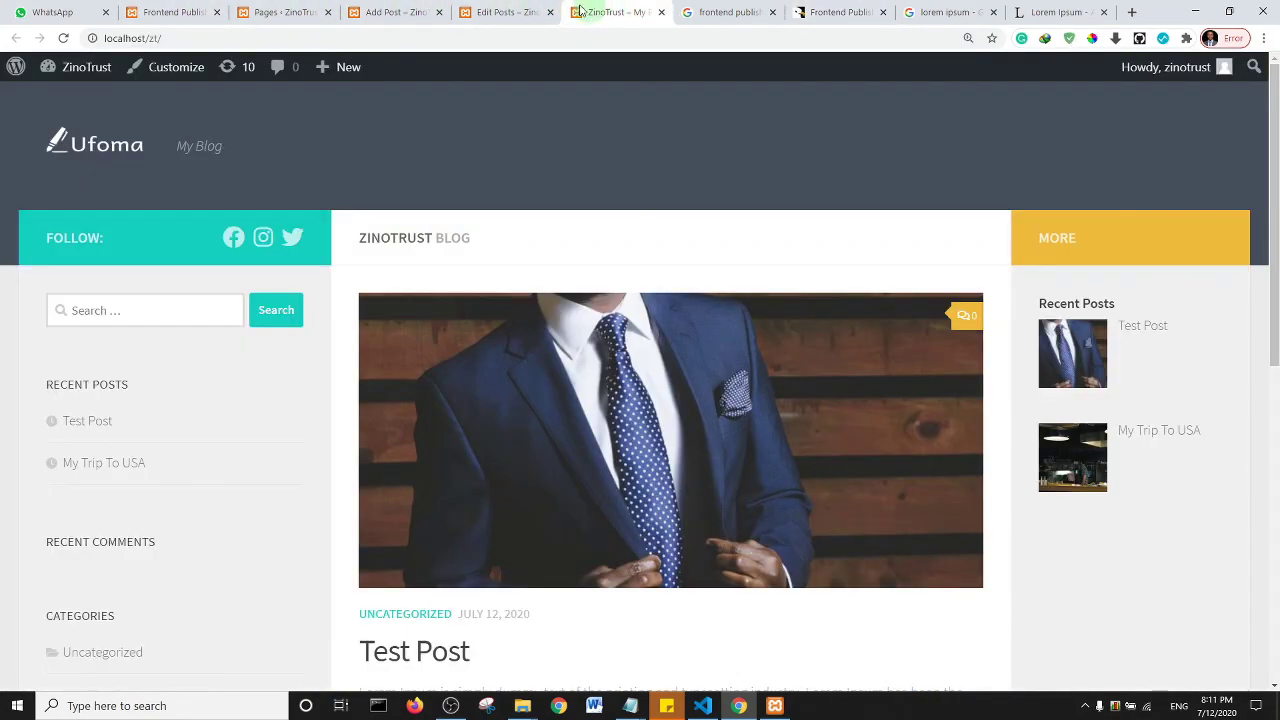